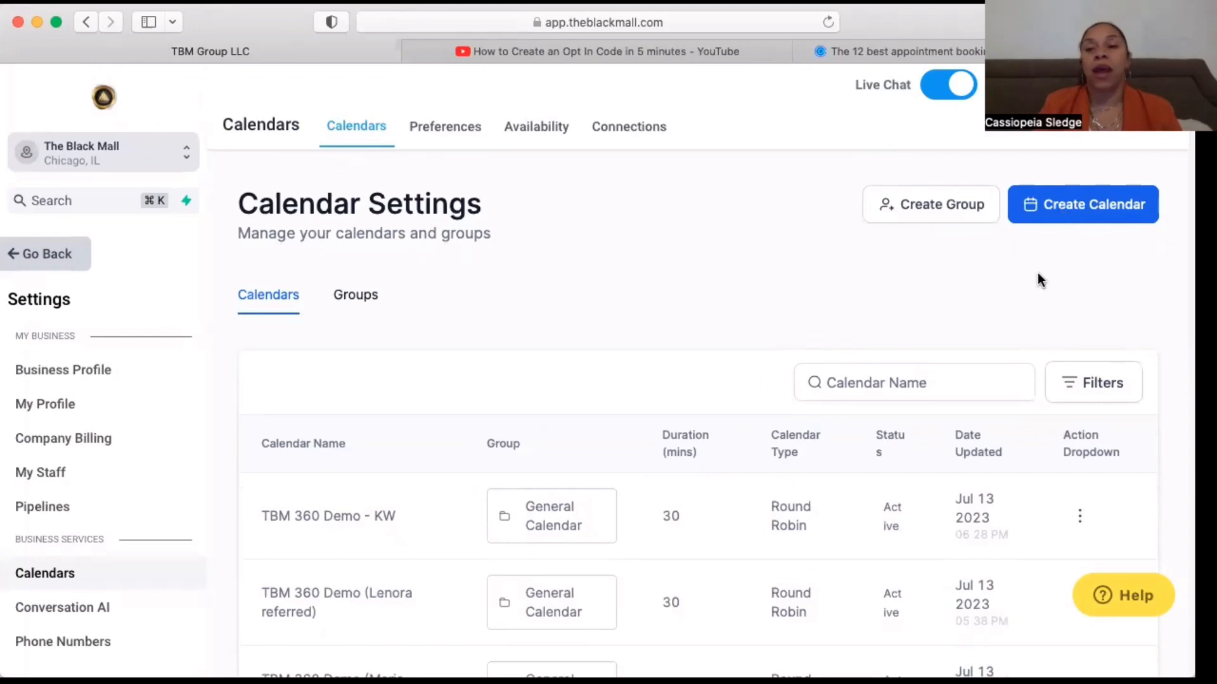
Step: Start a Simple Calendar named 'Hair appointment' and add an empty Description field
{"action": "left_click", "coordinate": [1079, 217]}
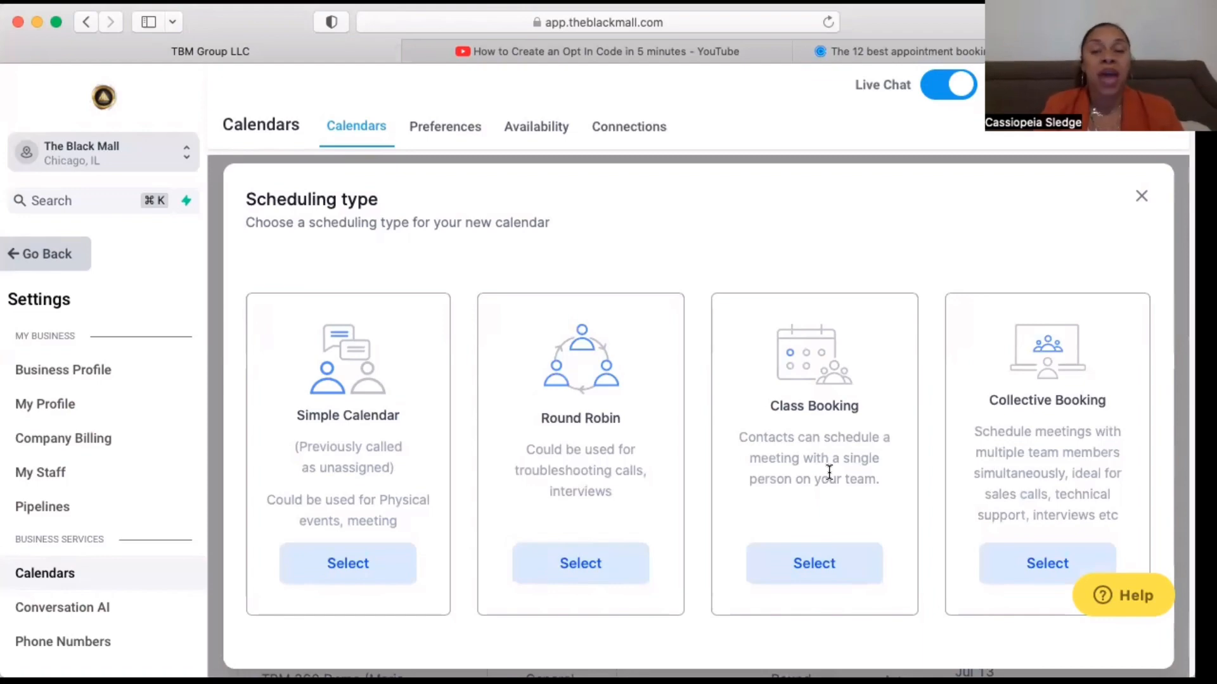
{"action": "left_click", "coordinate": [347, 564]}
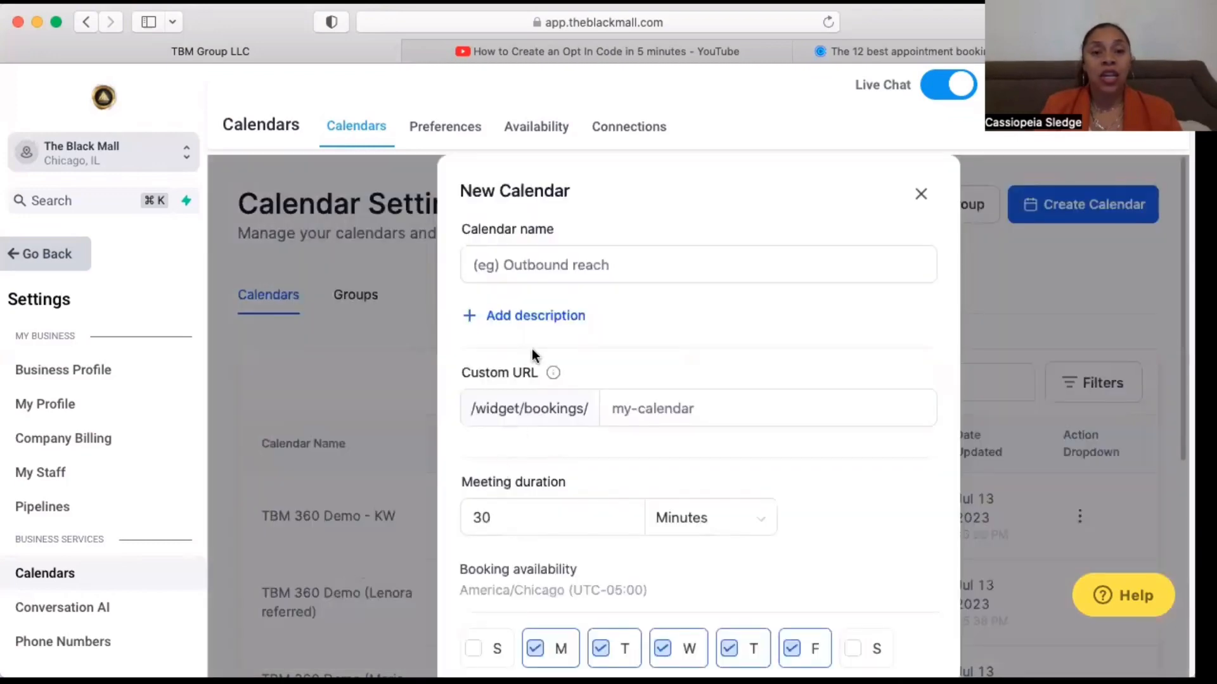
{"action": "left_click", "coordinate": [560, 265]}
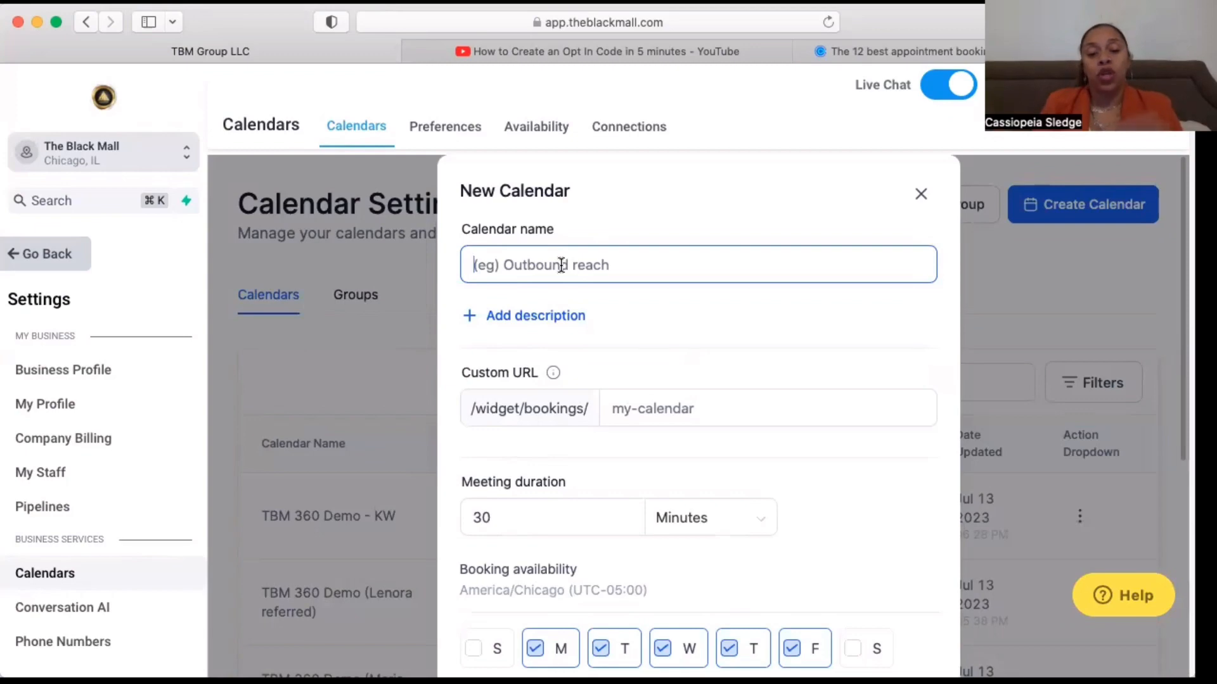
{"action": "type", "text": "Demo"}
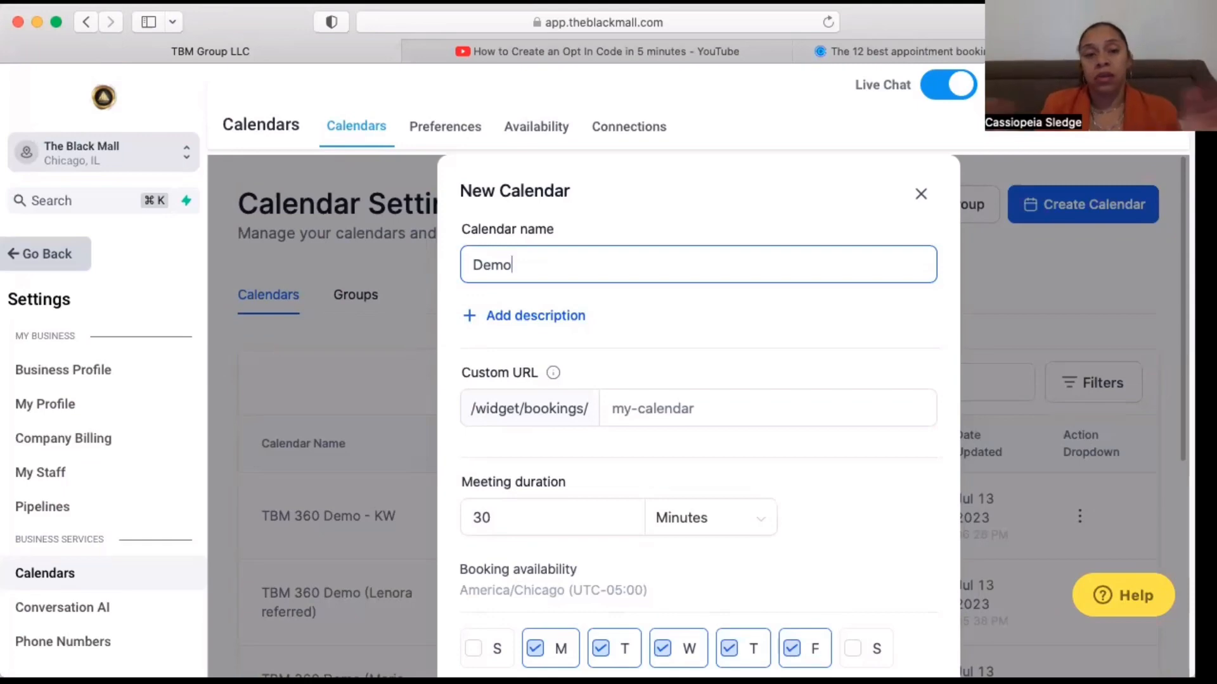
{"action": "double_click", "coordinate": [563, 261]}
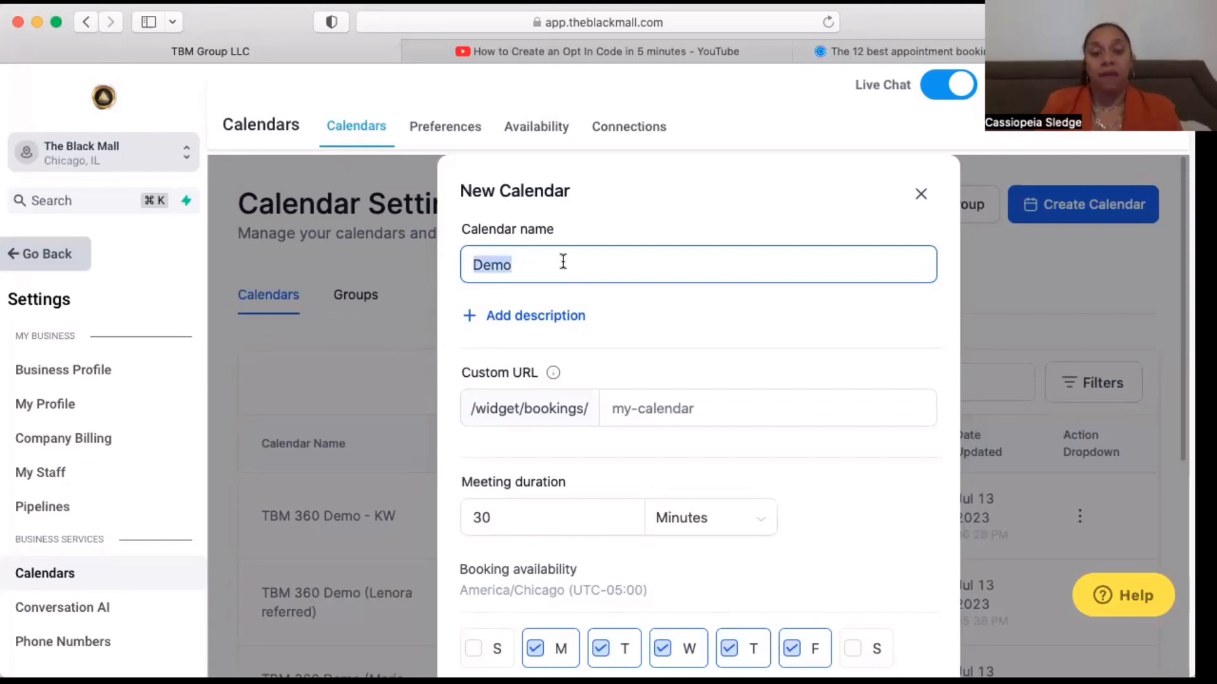
{"action": "type", "text": "Consultation"}
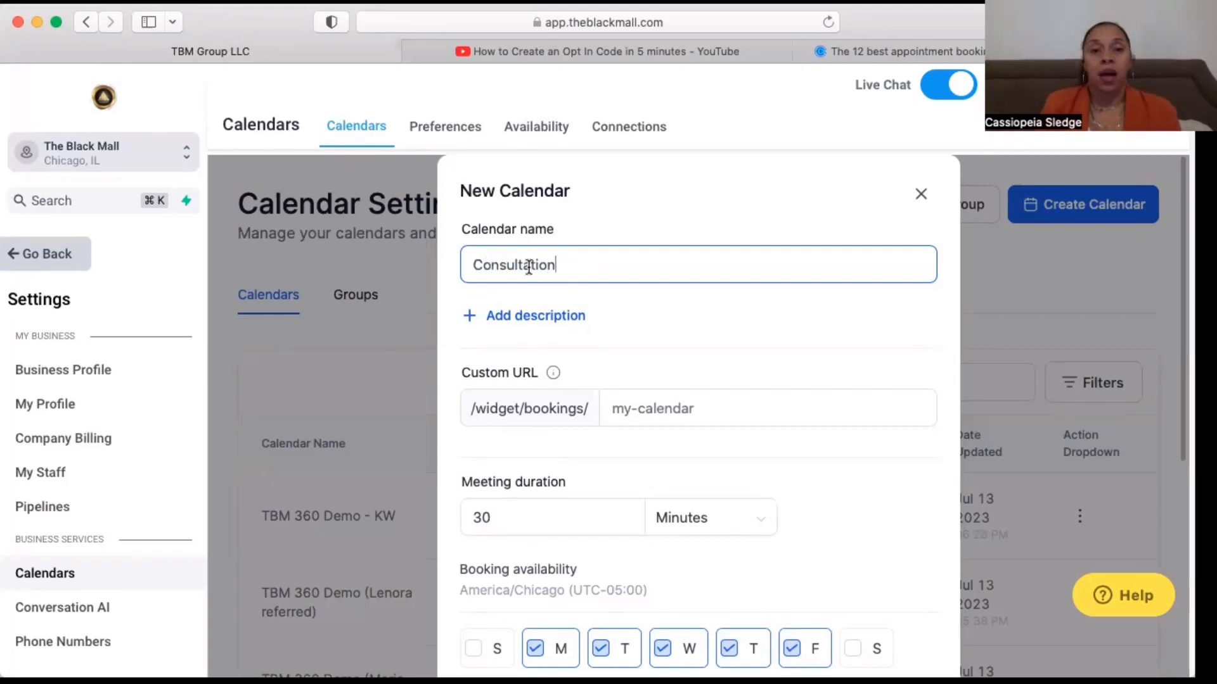
{"action": "double_click", "coordinate": [529, 266]}
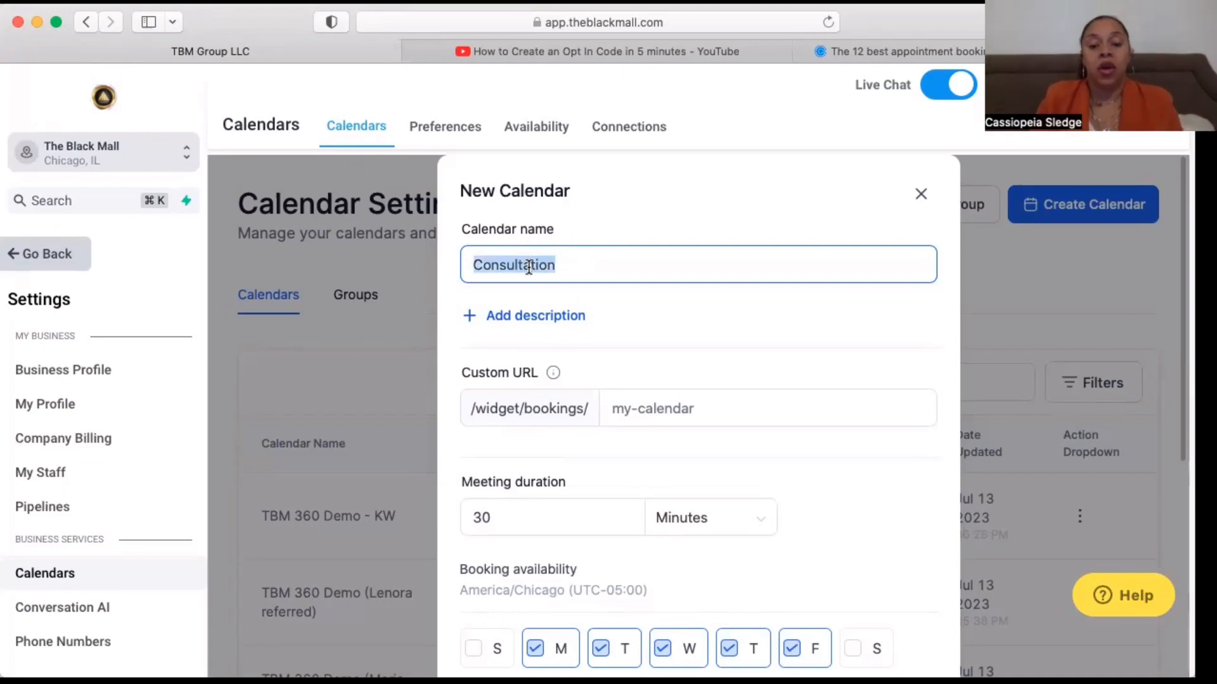
{"action": "type", "text": "Hair P"}
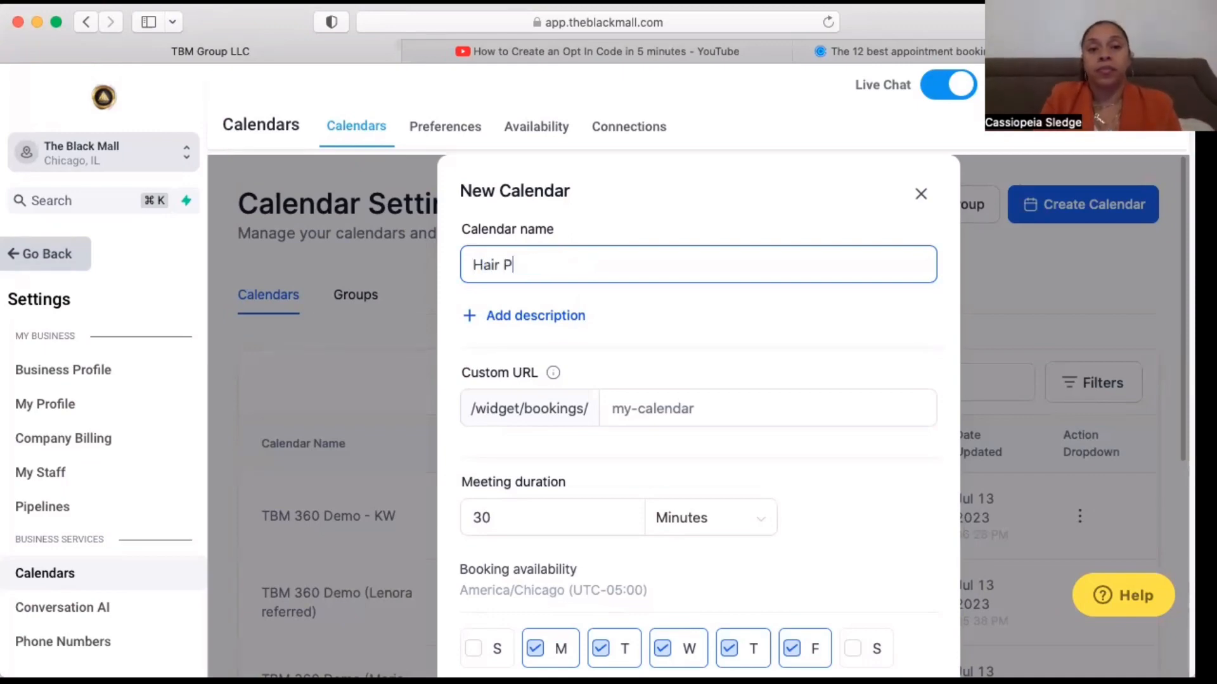
{"action": "key", "text": "BackSpace"}
{"action": "type", "text": "appoint"}
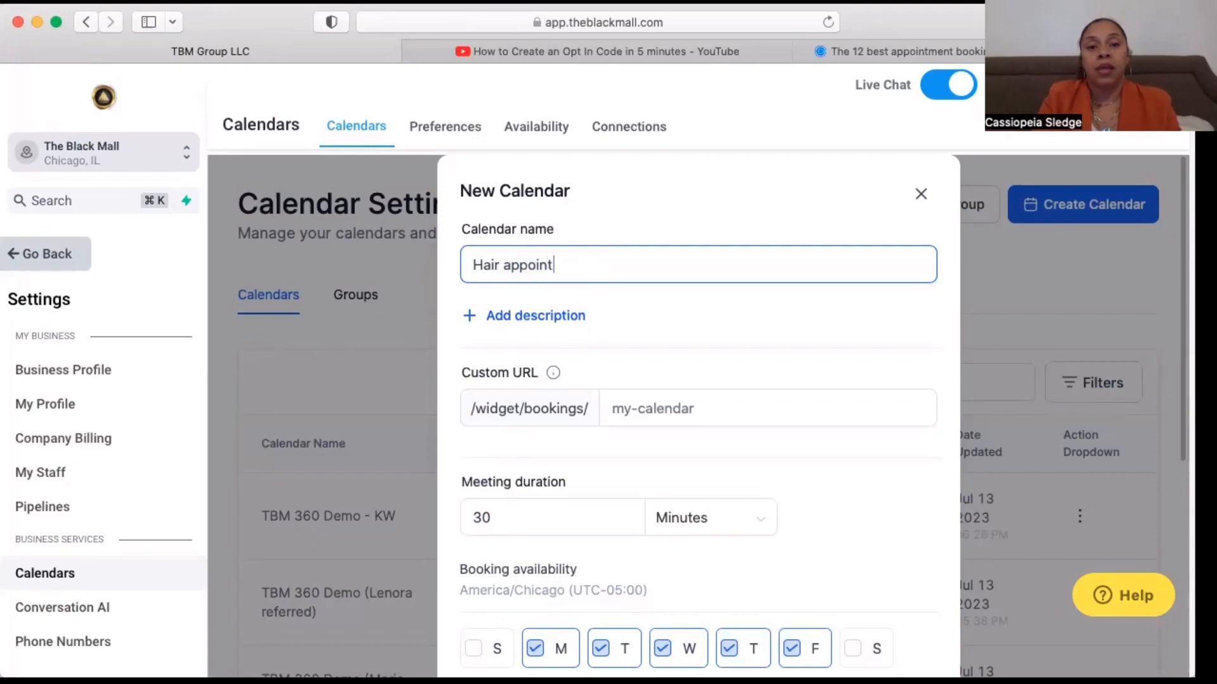
{"action": "type", "text": "ment"}
{"action": "left_click", "coordinate": [526, 317]}
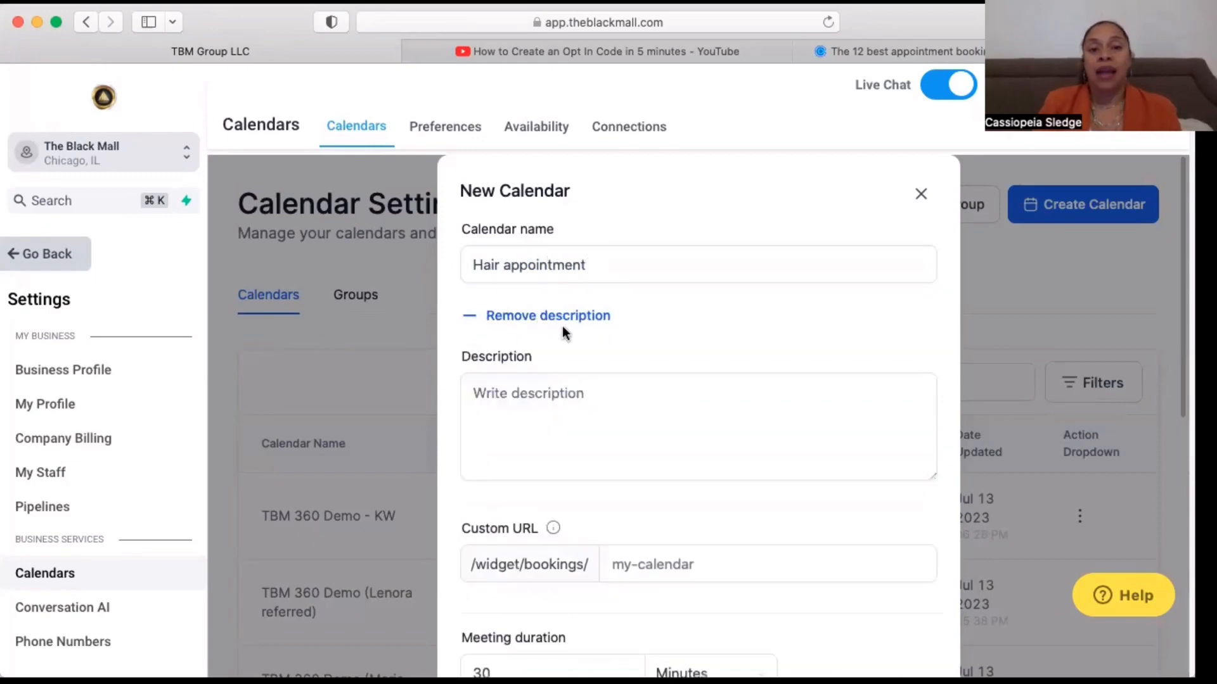
Step: Set the calendar's custom URL to 'hairappointment2'
{"action": "left_click", "coordinate": [560, 413]}
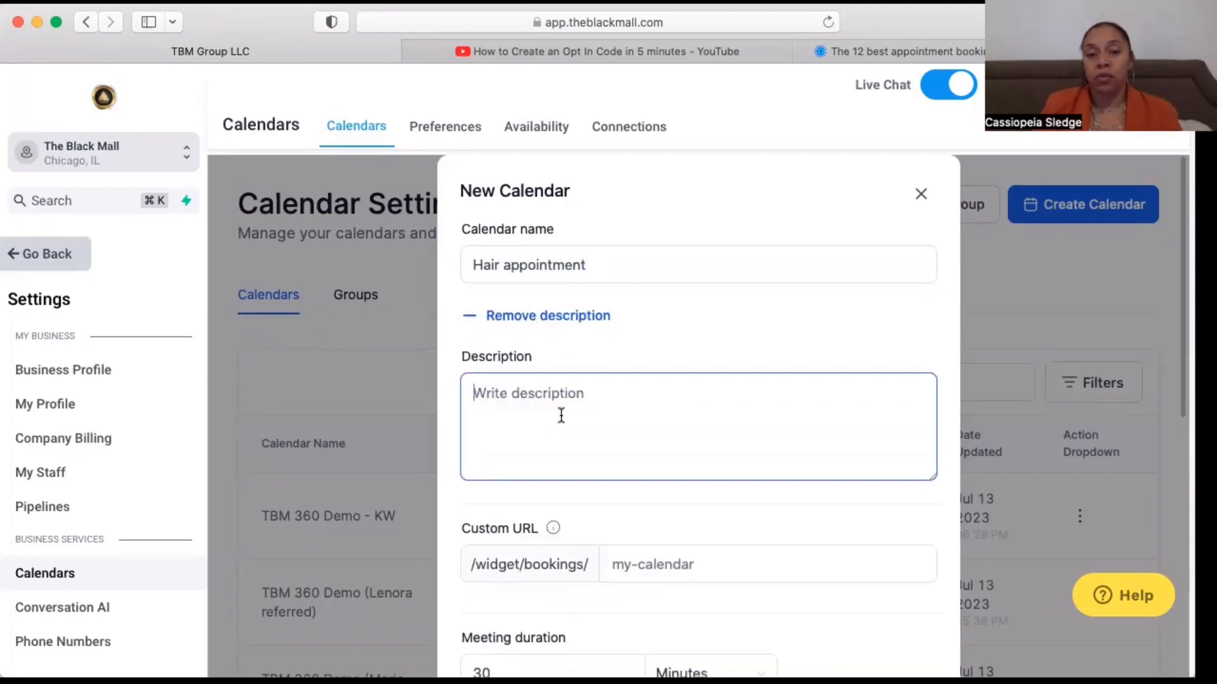
{"action": "scroll", "coordinate": [561, 415], "scroll_direction": "down", "scroll_amount": 5}
{"action": "left_click", "coordinate": [697, 356]}
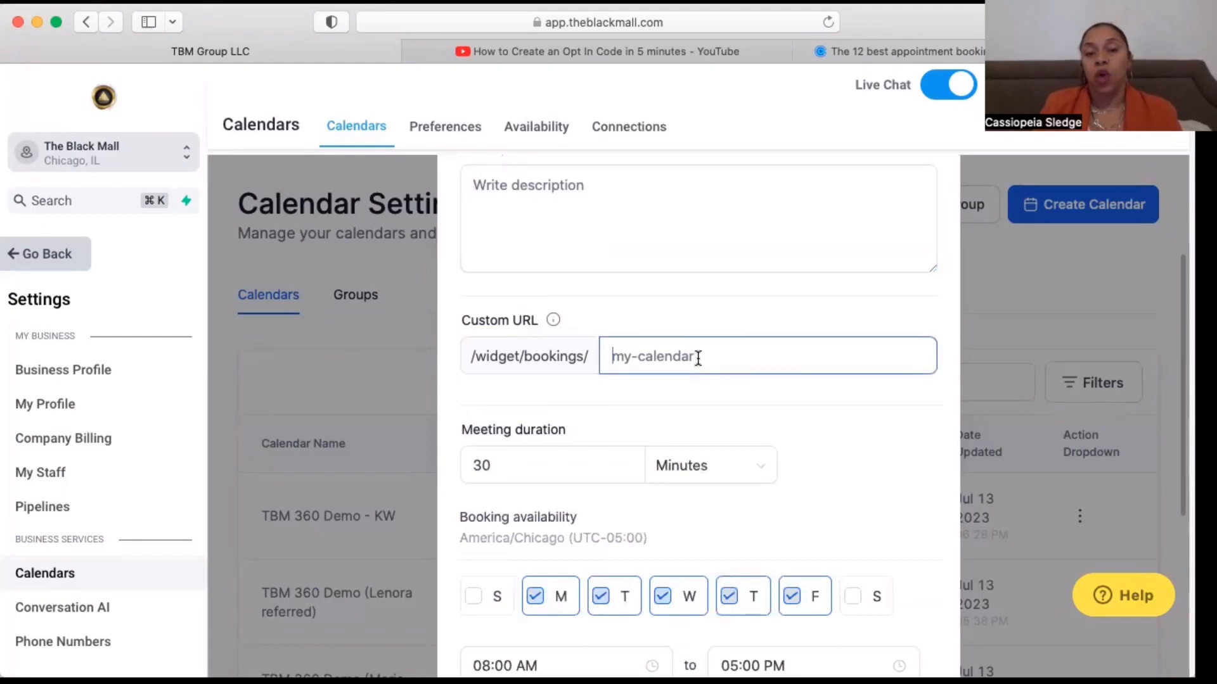
{"action": "type", "text": "ha"}
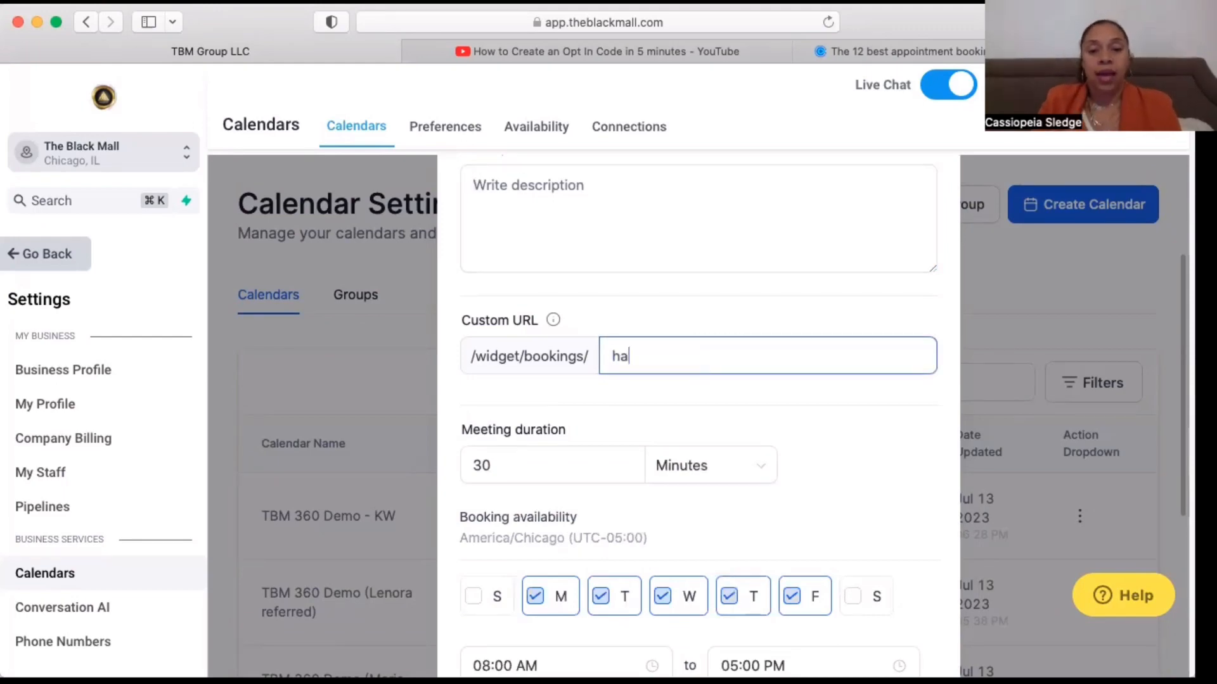
{"action": "type", "text": "irappoi"}
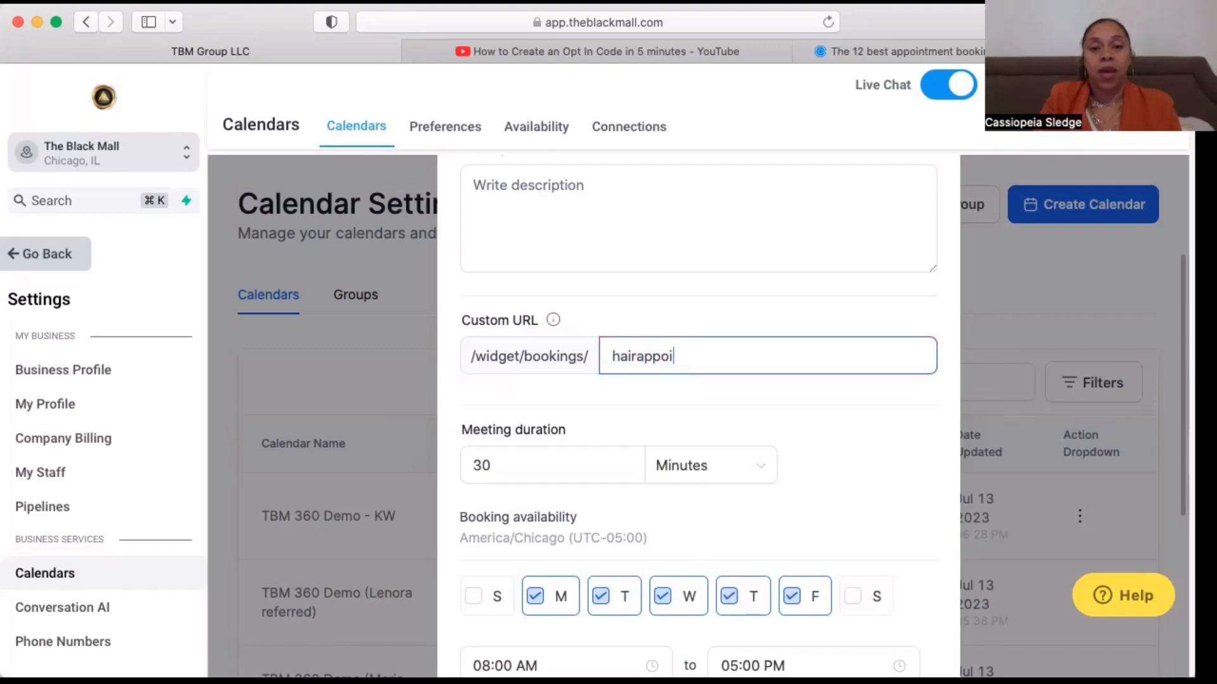
{"action": "type", "text": "ntment"}
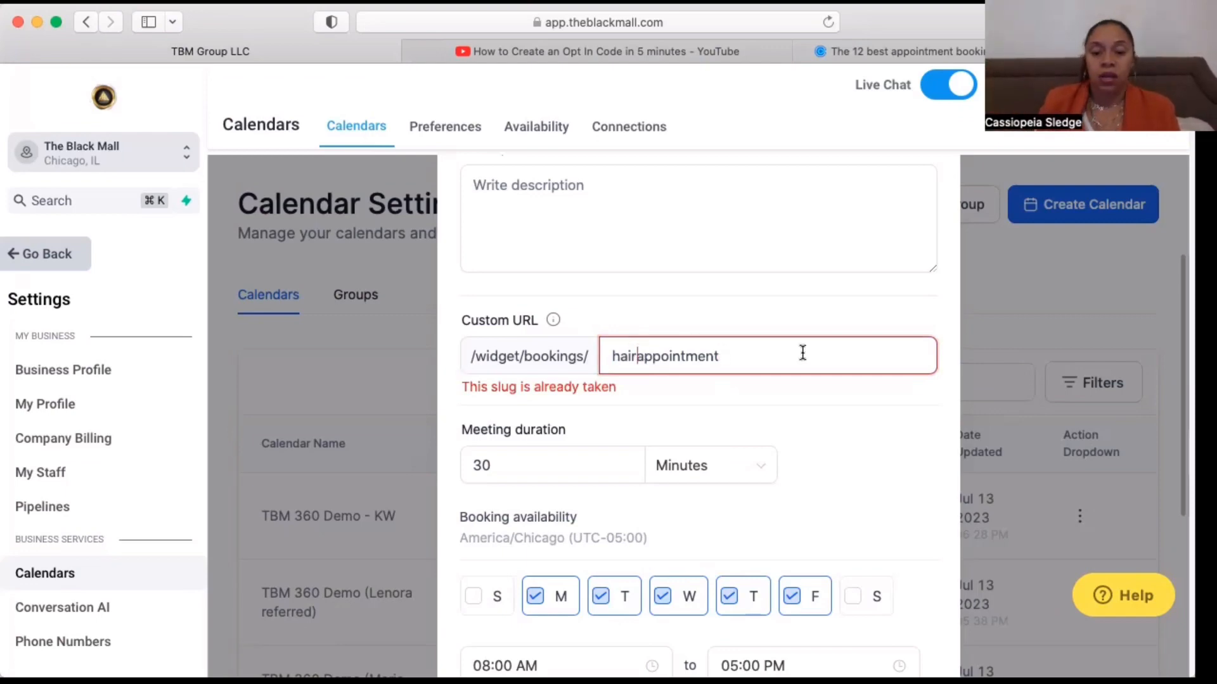
{"action": "type", "text": "-"}
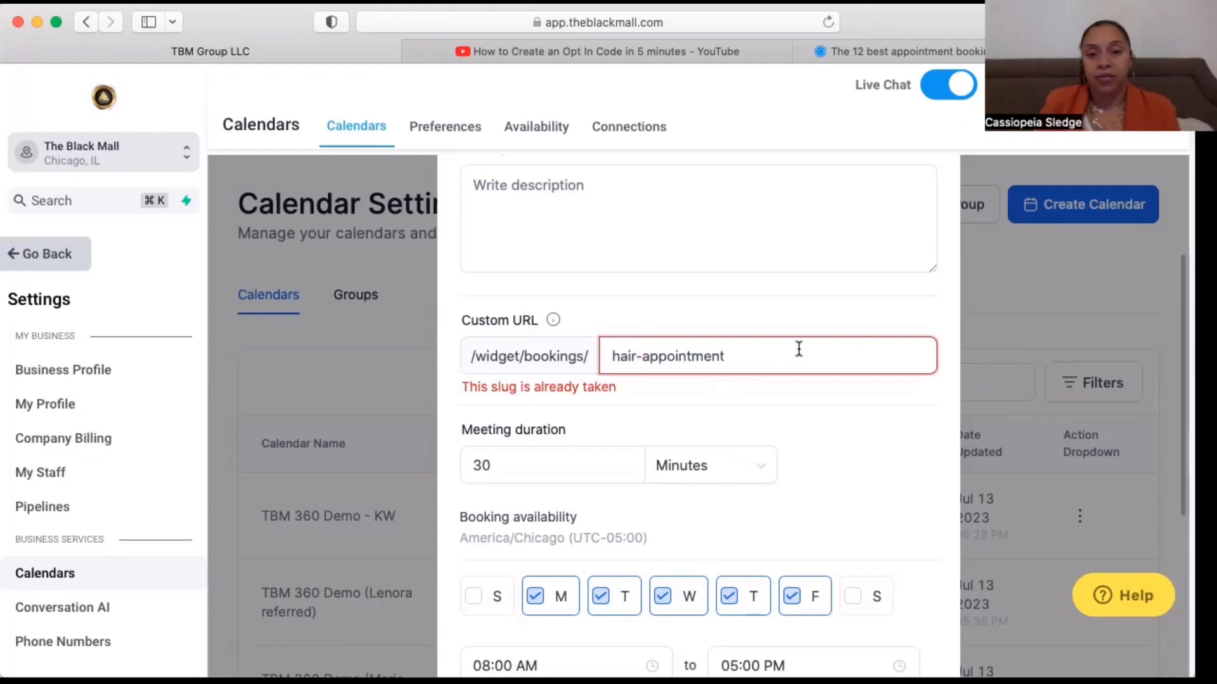
{"action": "key", "text": "BackSpace"}
{"action": "scroll", "coordinate": [796, 347], "scroll_direction": "down", "scroll_amount": 1}
{"action": "left_click", "coordinate": [750, 304]}
{"action": "type", "text": "2"}
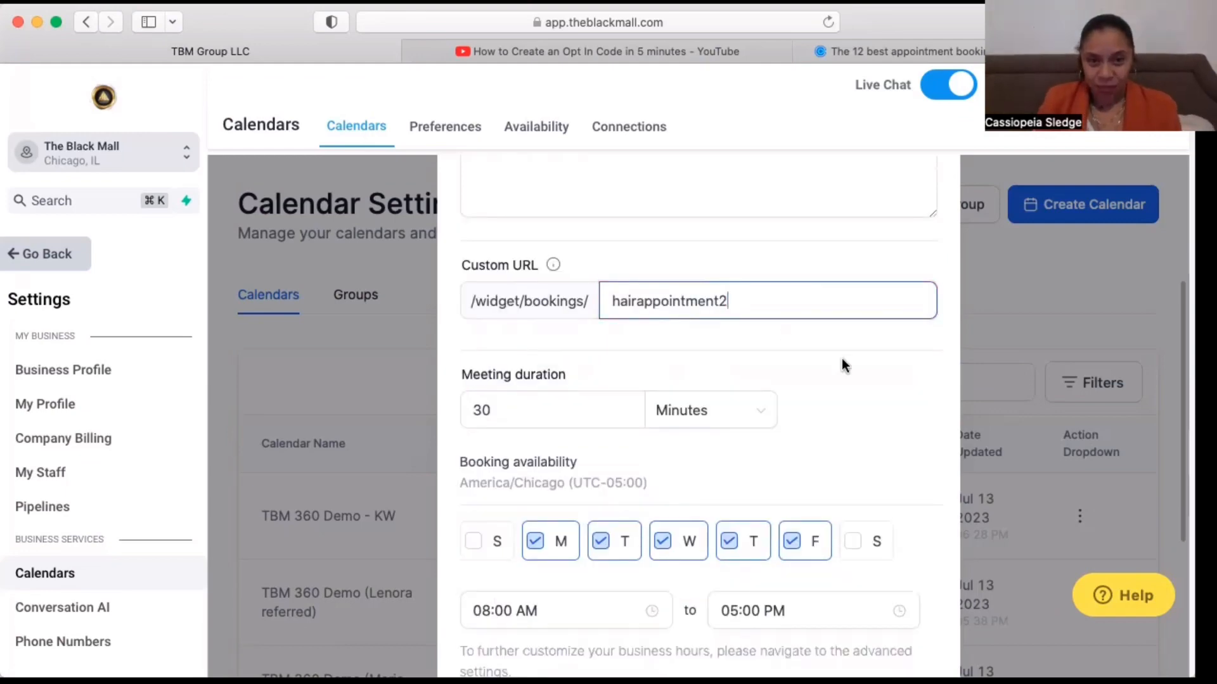
Step: Change the meeting duration from 30 to 2 hours
{"action": "scroll", "coordinate": [845, 365], "scroll_direction": "down", "scroll_amount": 2}
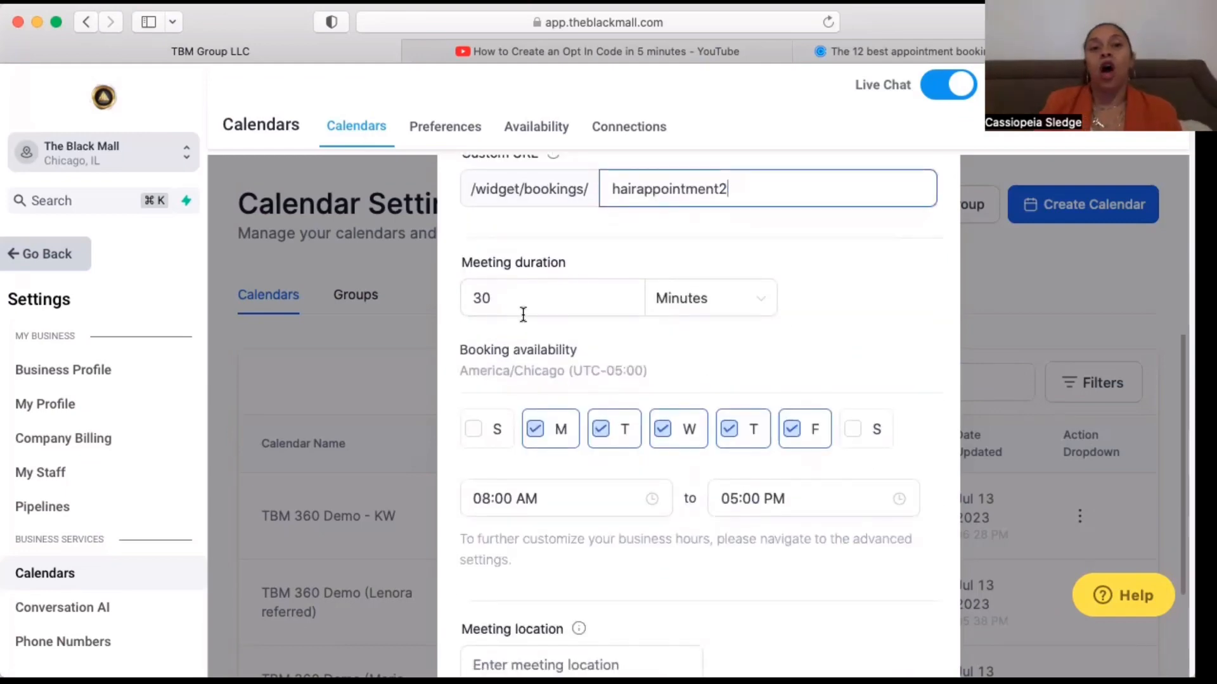
{"action": "left_click", "coordinate": [525, 315]}
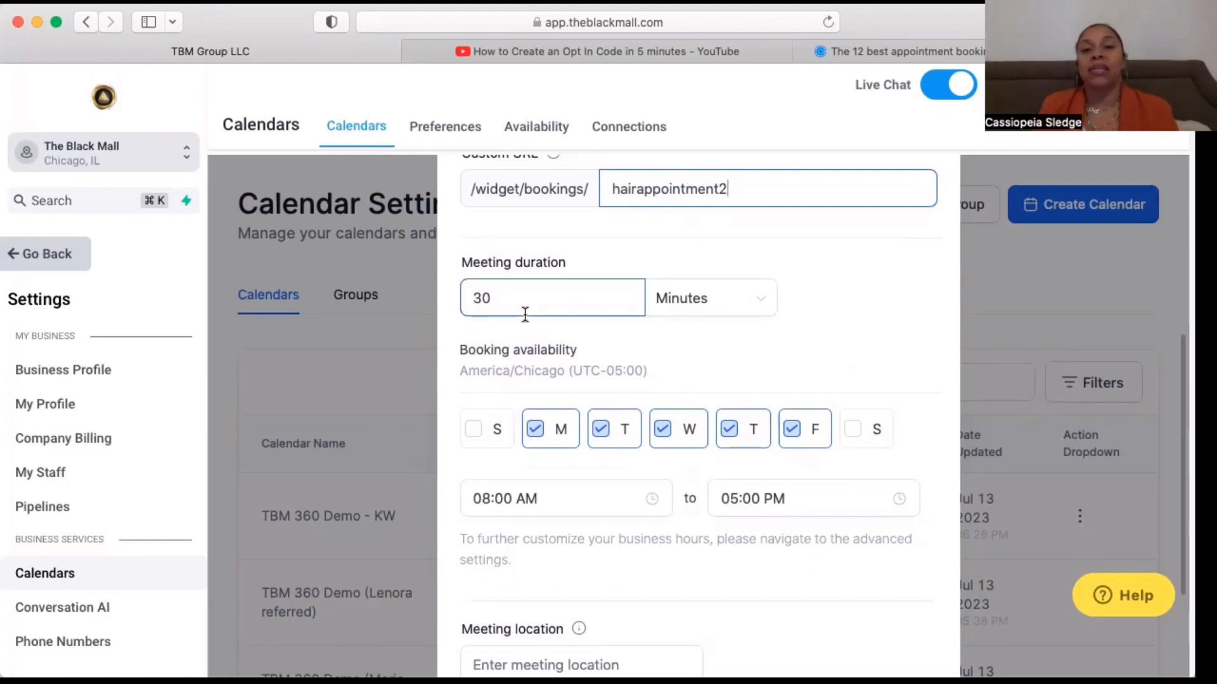
{"action": "key", "text": "BackSpace"}
{"action": "key", "text": "BackSpace"}
{"action": "type", "text": "2"}
{"action": "left_click", "coordinate": [676, 294]}
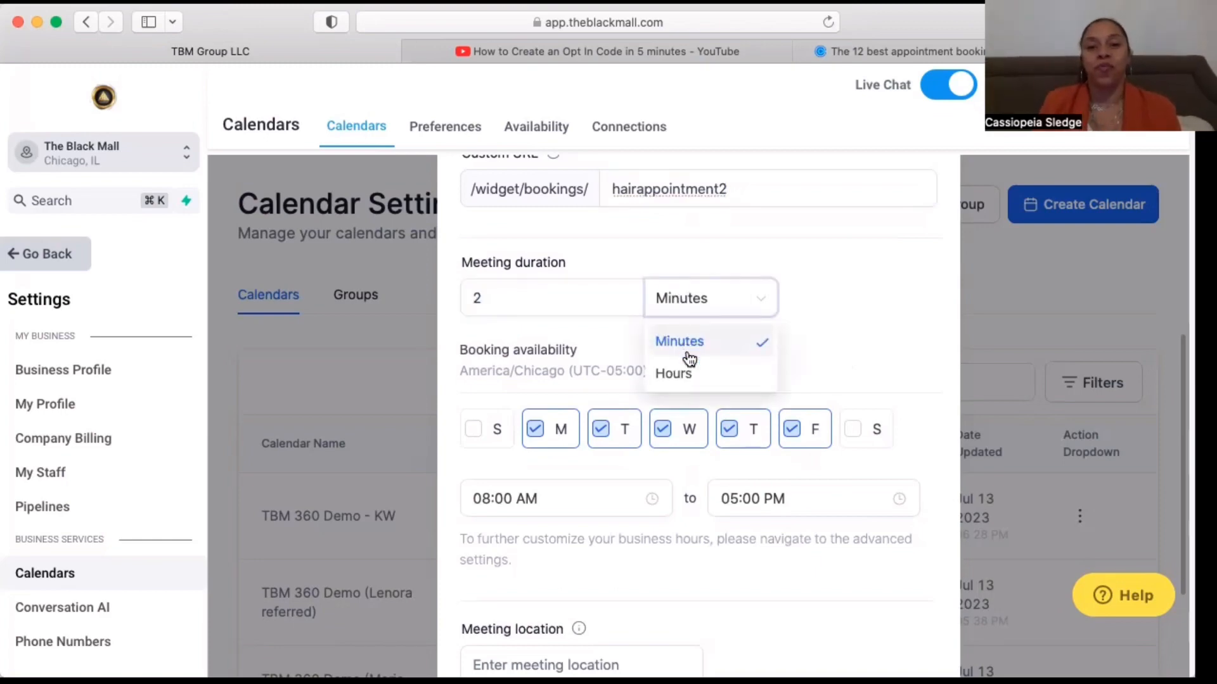
{"action": "left_click", "coordinate": [688, 377]}
Step: Set the Tuesday and Thursday booking window to 10:00 AM – 03:00 PM
{"action": "scroll", "coordinate": [817, 345], "scroll_direction": "down", "scroll_amount": 3}
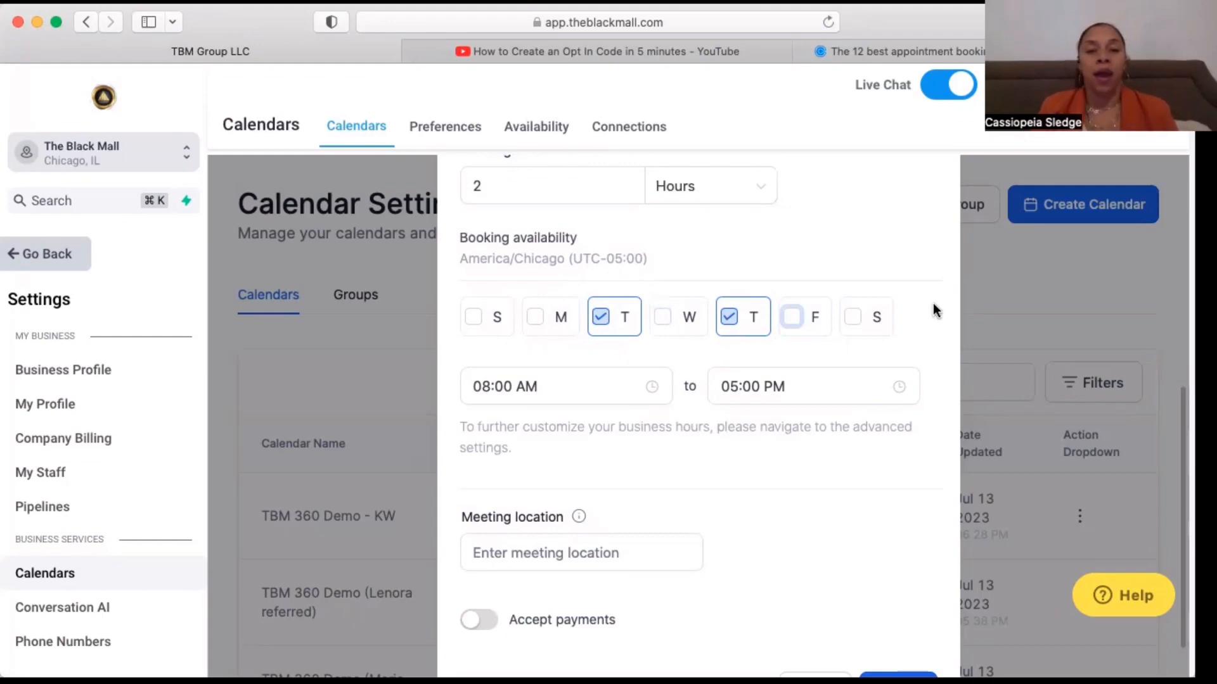
{"action": "left_click", "coordinate": [513, 387]}
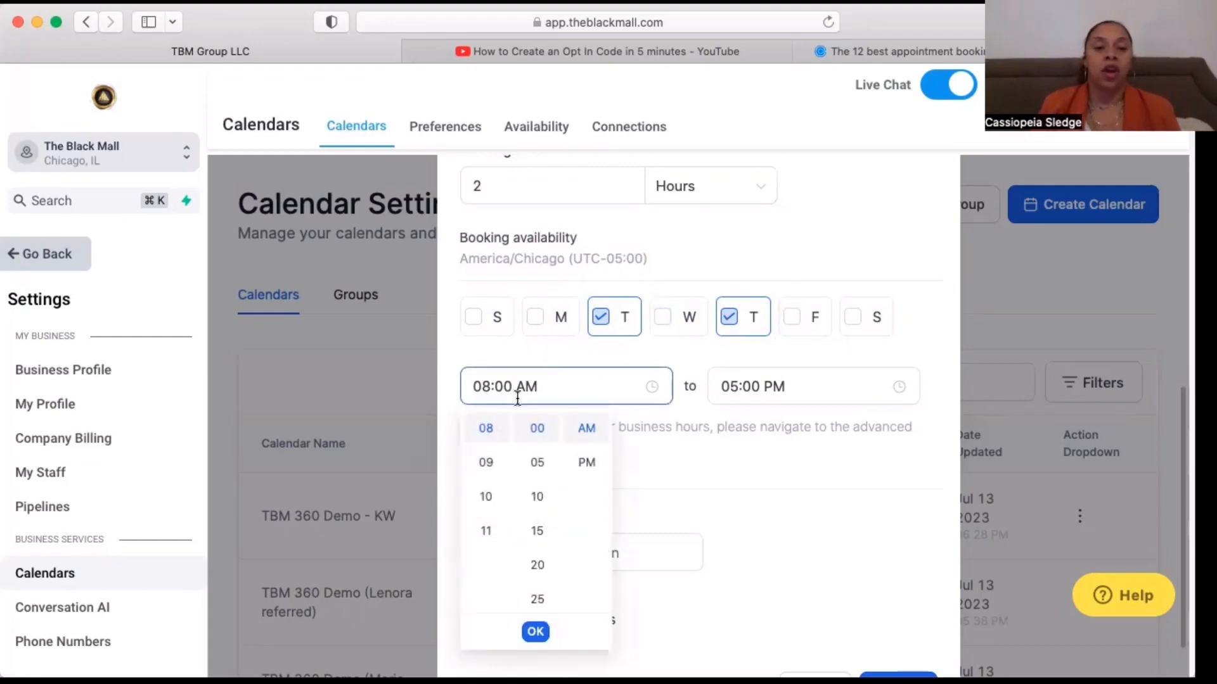
{"action": "left_click", "coordinate": [484, 497]}
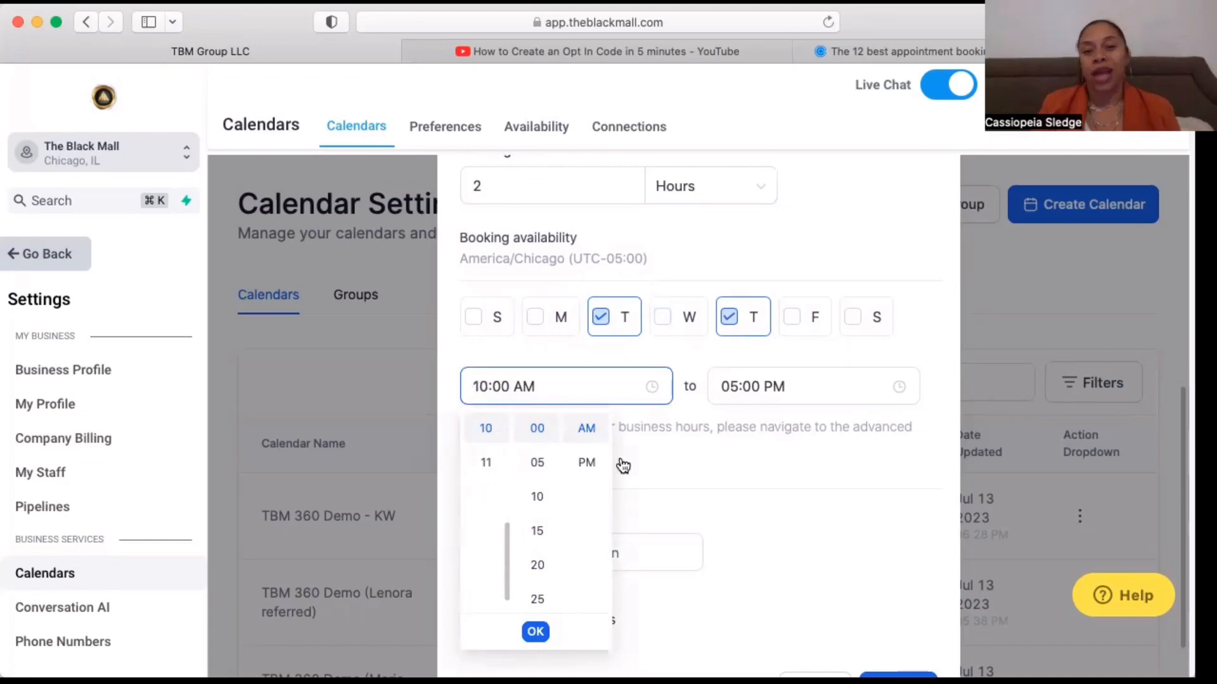
{"action": "left_click", "coordinate": [744, 388]}
{"action": "scroll", "coordinate": [746, 504], "scroll_direction": "up", "scroll_amount": 3}
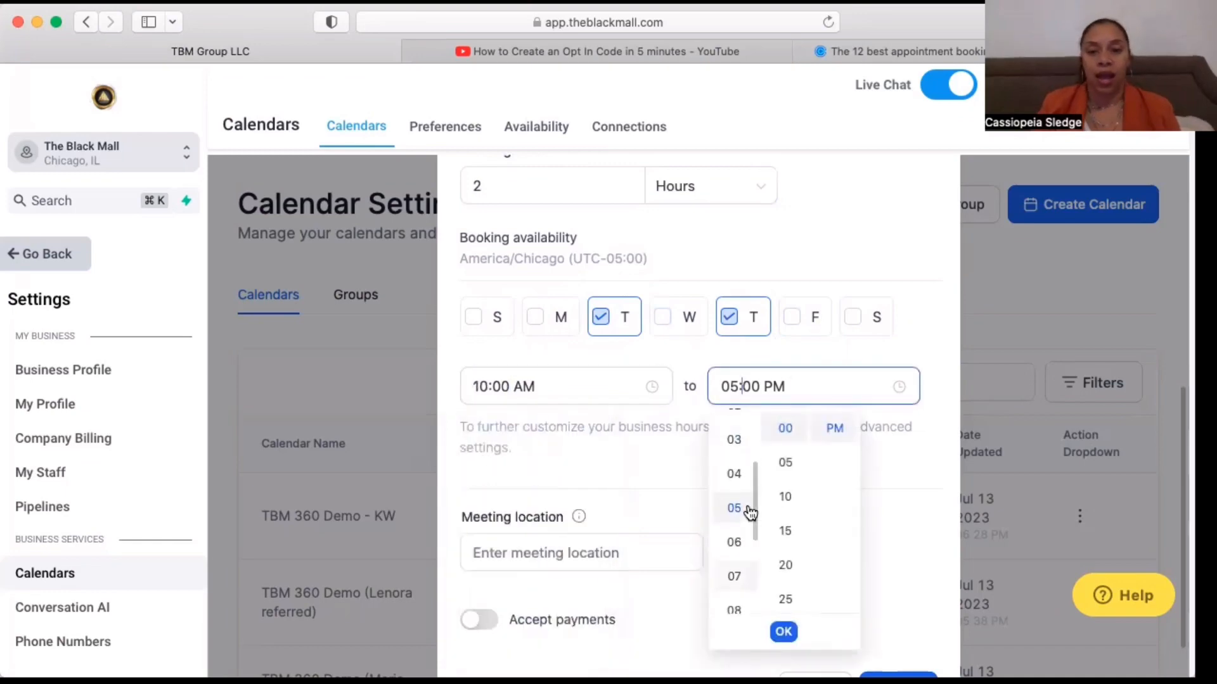
{"action": "left_click", "coordinate": [735, 451]}
{"action": "left_click", "coordinate": [924, 357]}
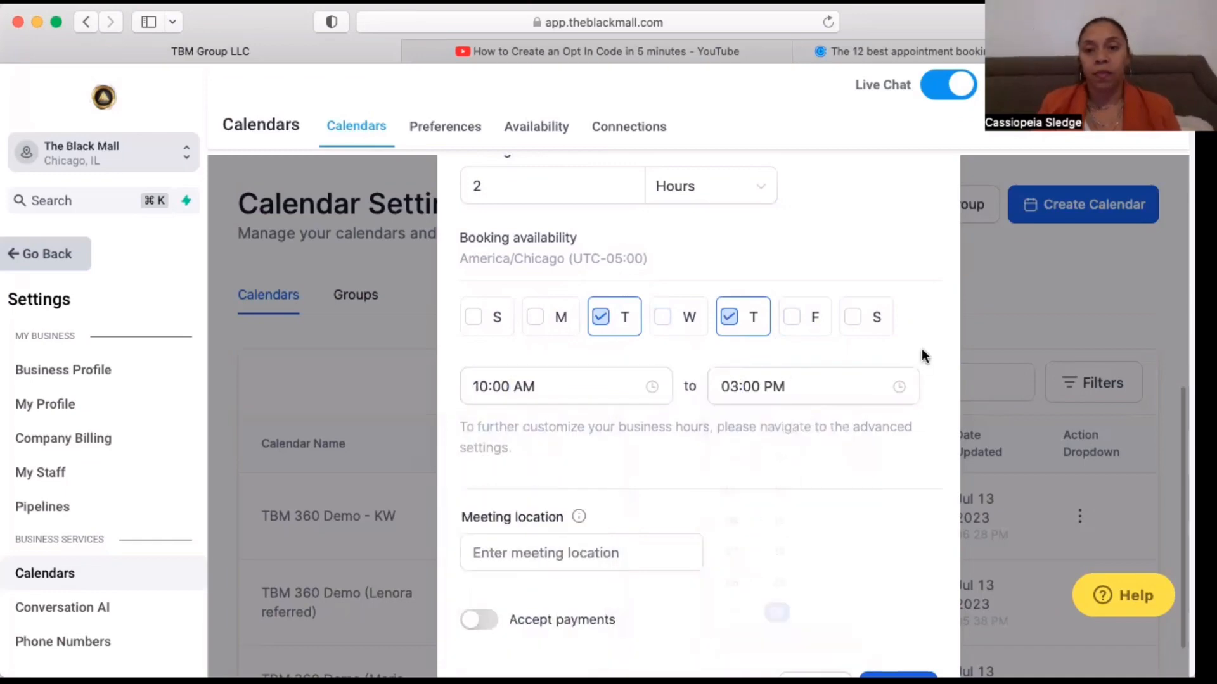
{"action": "scroll", "coordinate": [923, 357], "scroll_direction": "down", "scroll_amount": 2}
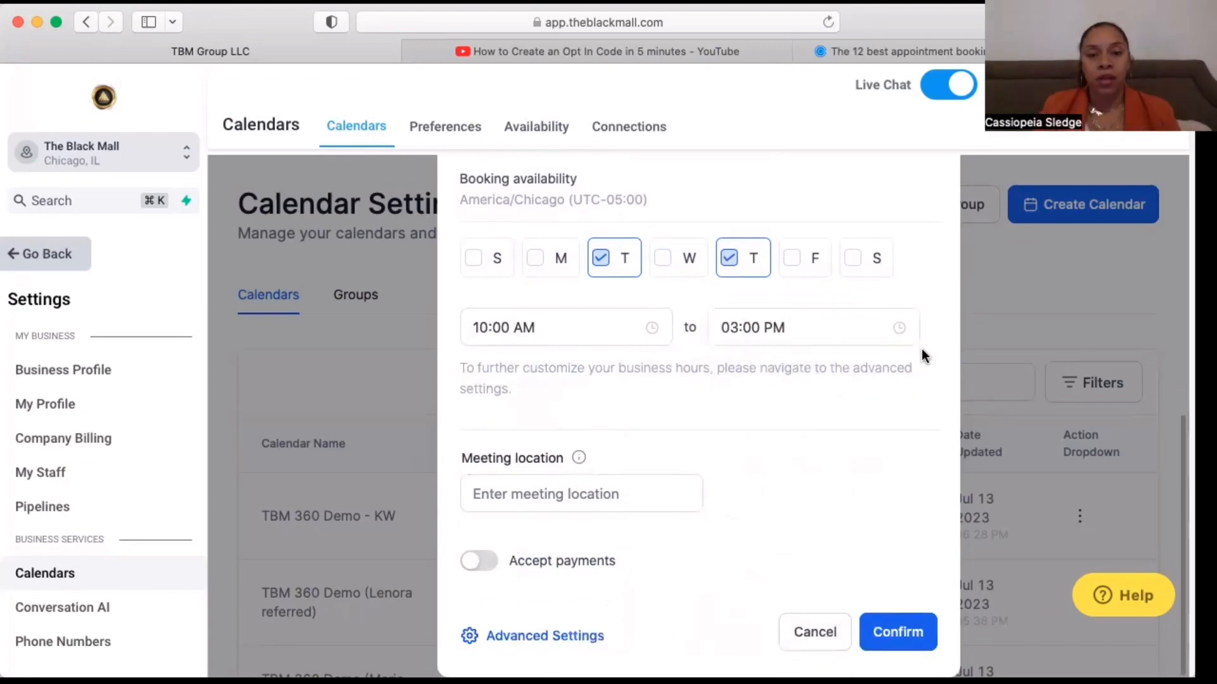
Step: Leave the meeting location blank and turn on payments with a 50 USD amount
{"action": "left_click", "coordinate": [570, 502]}
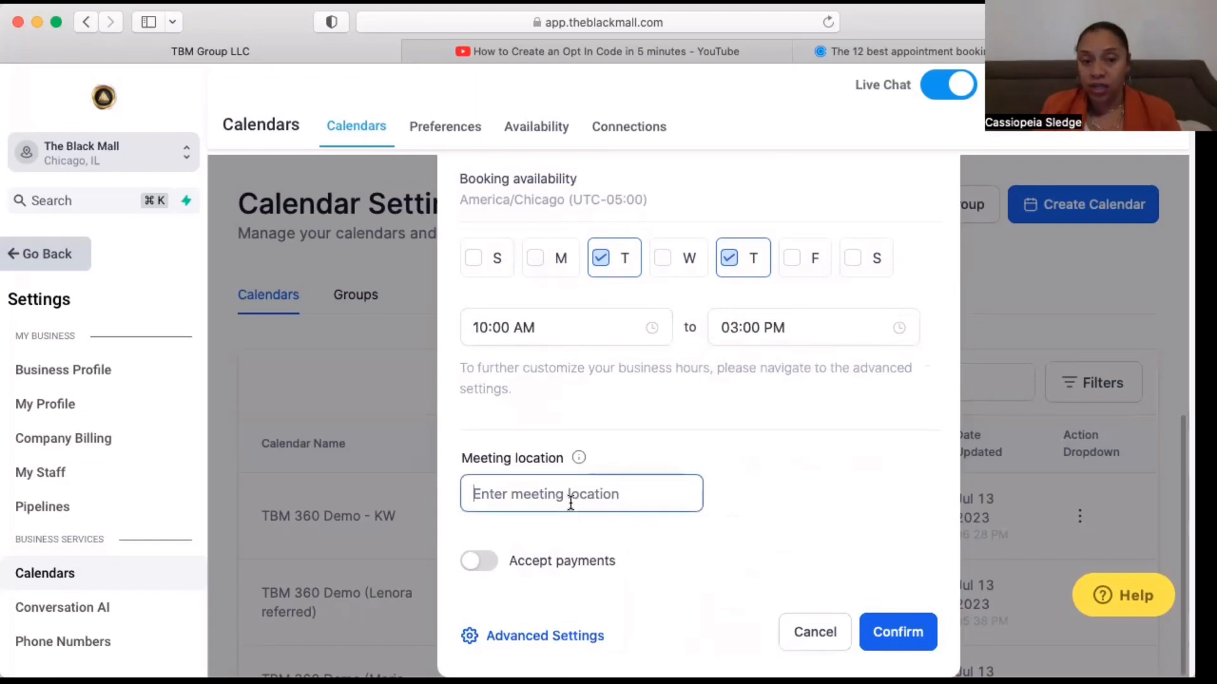
{"action": "scroll", "coordinate": [730, 464], "scroll_direction": "up", "scroll_amount": 6}
{"action": "scroll", "coordinate": [730, 465], "scroll_direction": "down", "scroll_amount": 6}
{"action": "left_click", "coordinate": [578, 498]}
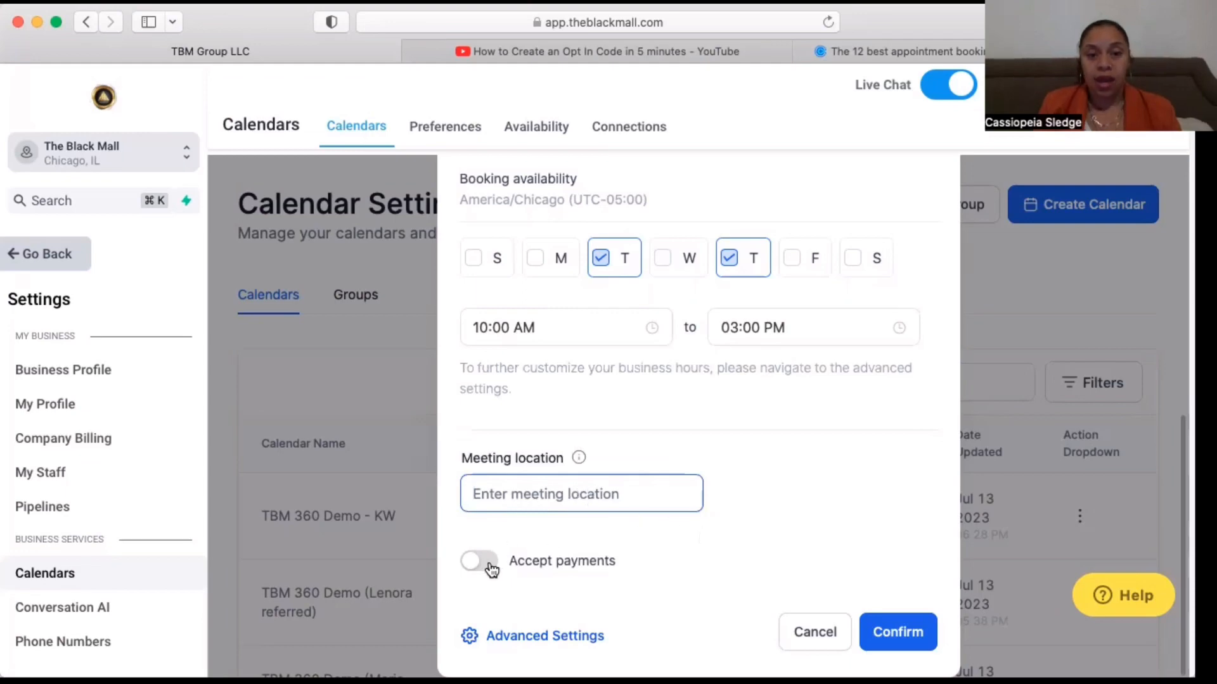
{"action": "left_click", "coordinate": [485, 564]}
{"action": "left_click", "coordinate": [485, 563]}
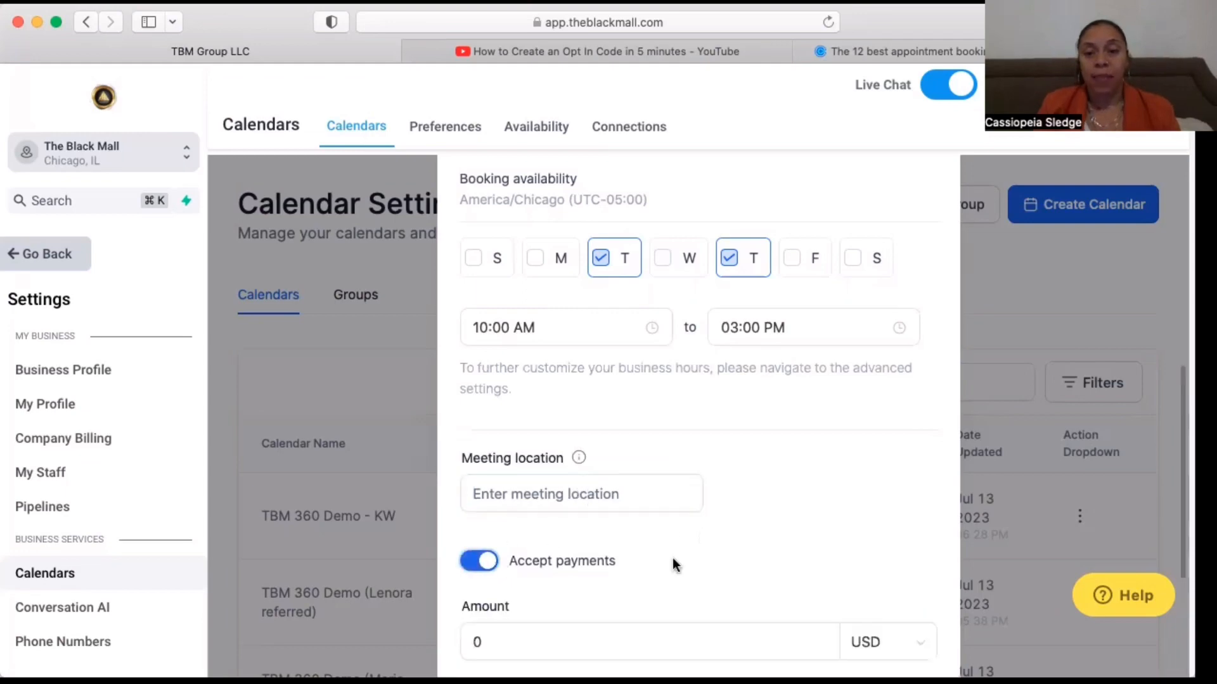
{"action": "scroll", "coordinate": [673, 562], "scroll_direction": "down", "scroll_amount": 4}
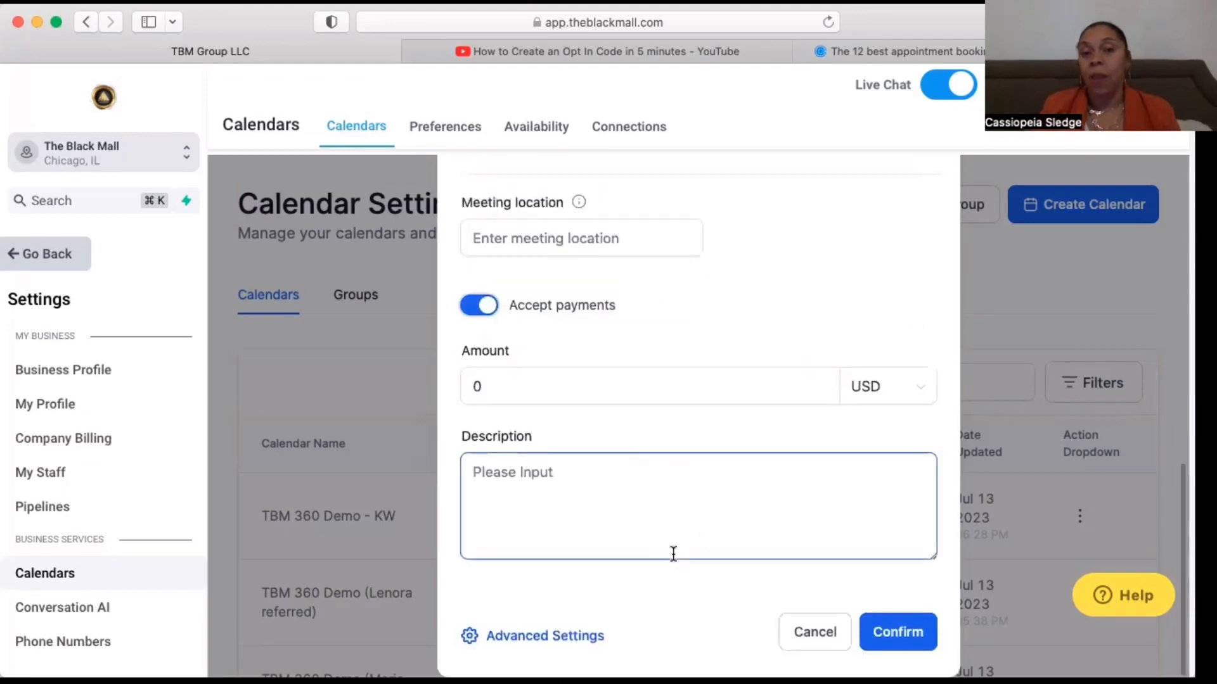
{"action": "left_click", "coordinate": [583, 387]}
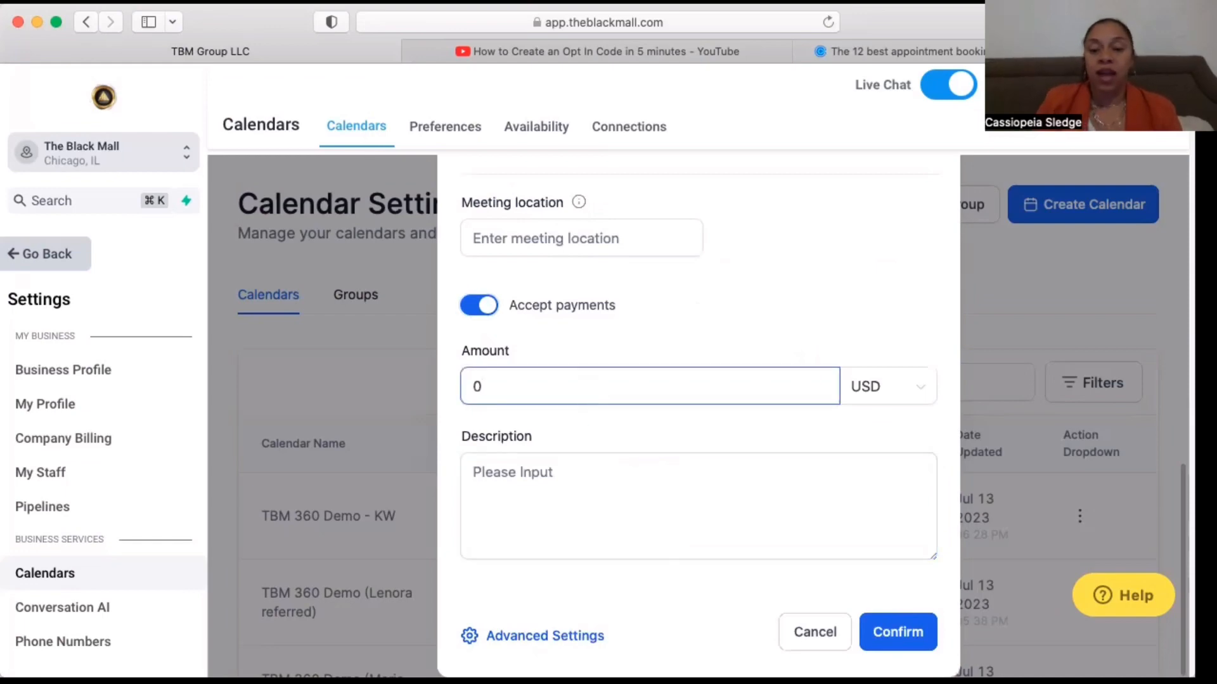
{"action": "key", "text": "BackSpace"}
{"action": "type", "text": "50"}
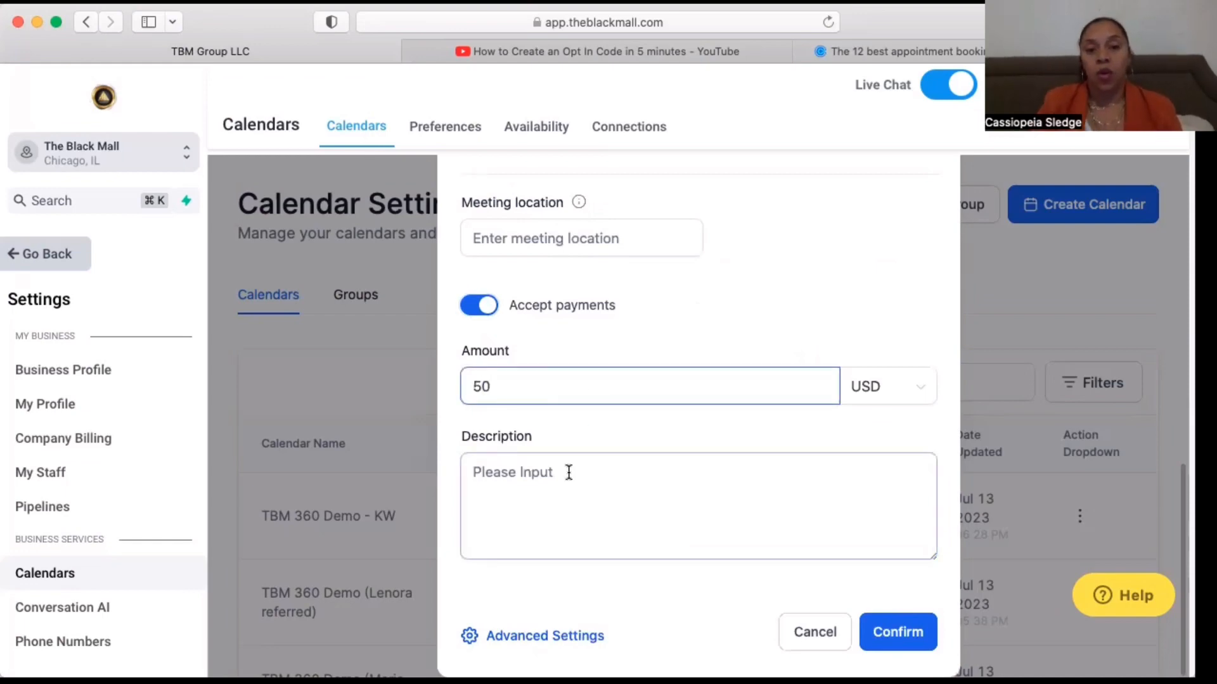
Step: Describe the payment as a down payment deducted from the total balance once services are complete
{"action": "left_click", "coordinate": [568, 499]}
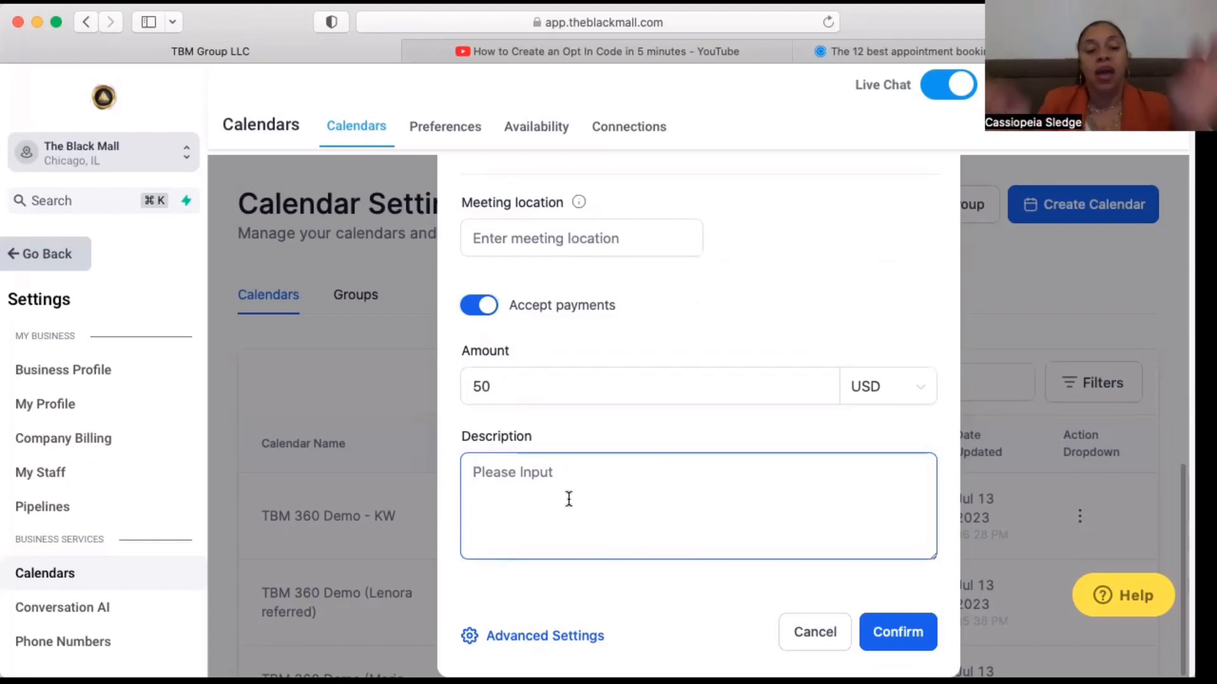
{"action": "type", "text": "This is a down payment "}
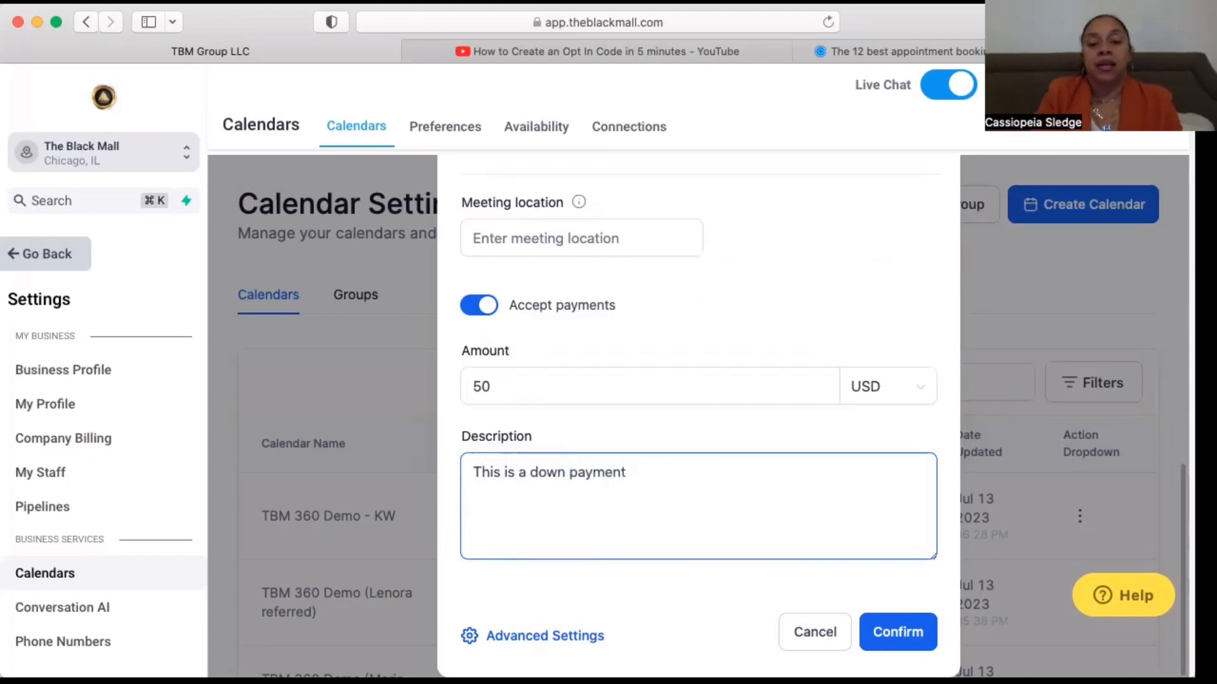
{"action": "type", "text": "that will b"}
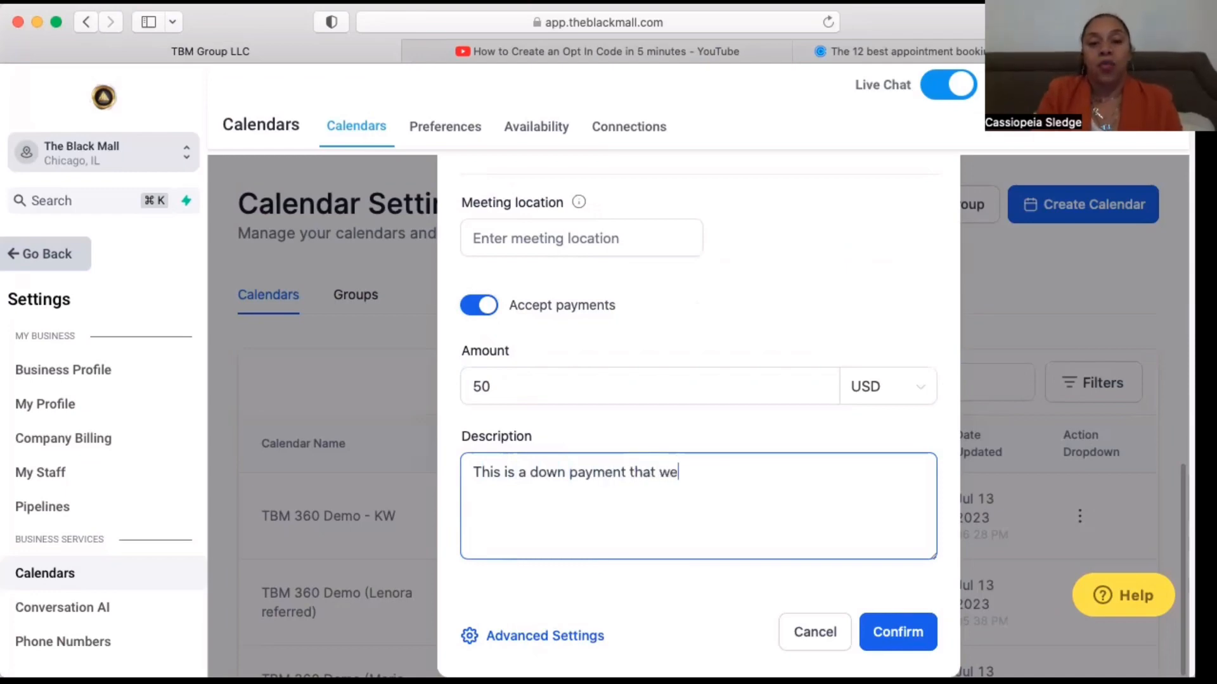
{"action": "type", "text": "e deduc"}
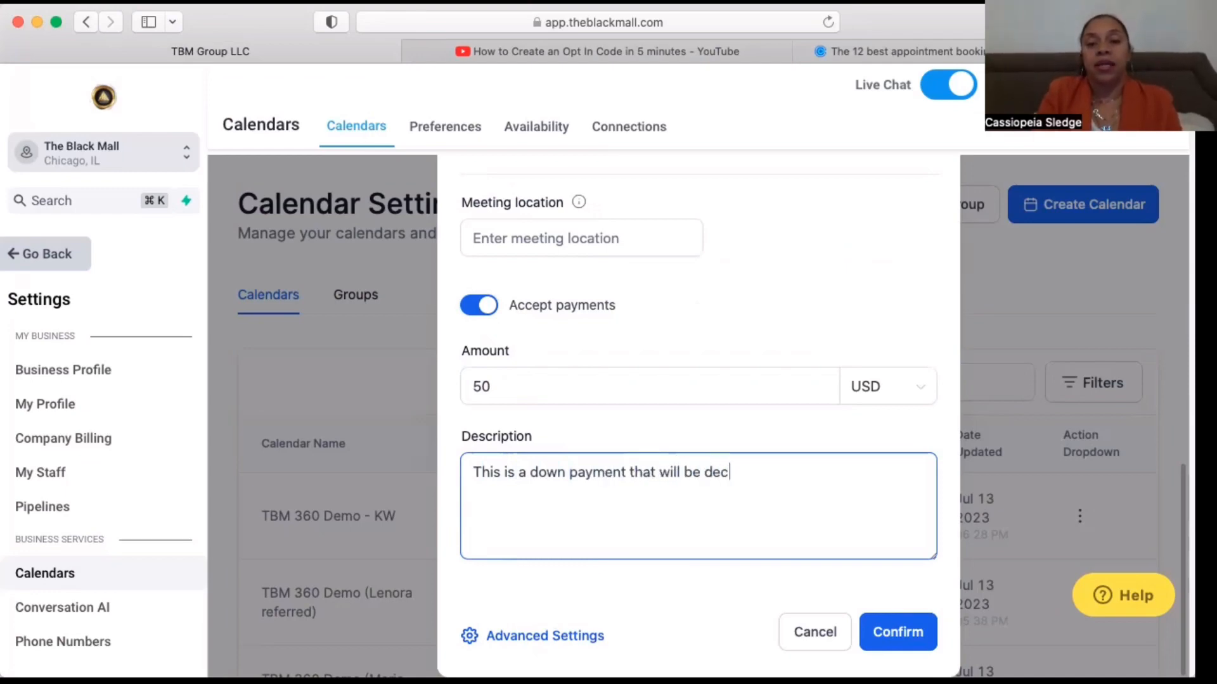
{"action": "key", "text": "BackSpace"}
{"action": "type", "text": "ducted fro"}
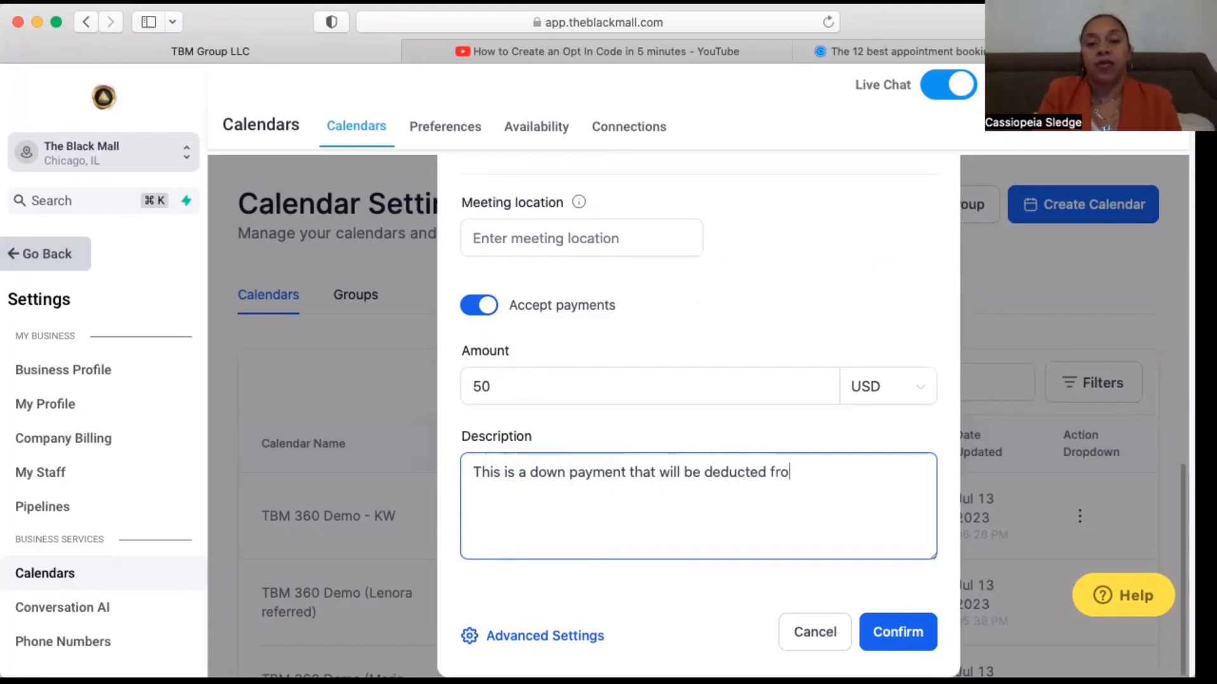
{"action": "type", "text": "m your tota"}
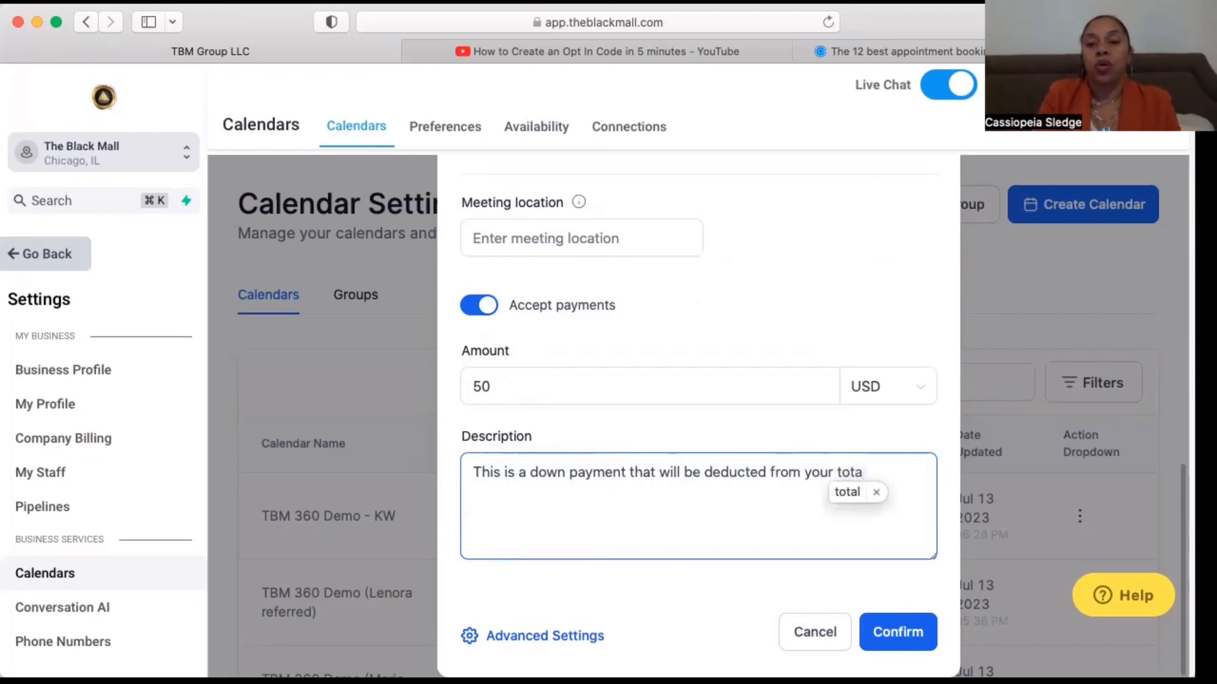
{"action": "type", "text": "l balance once services are complete."}
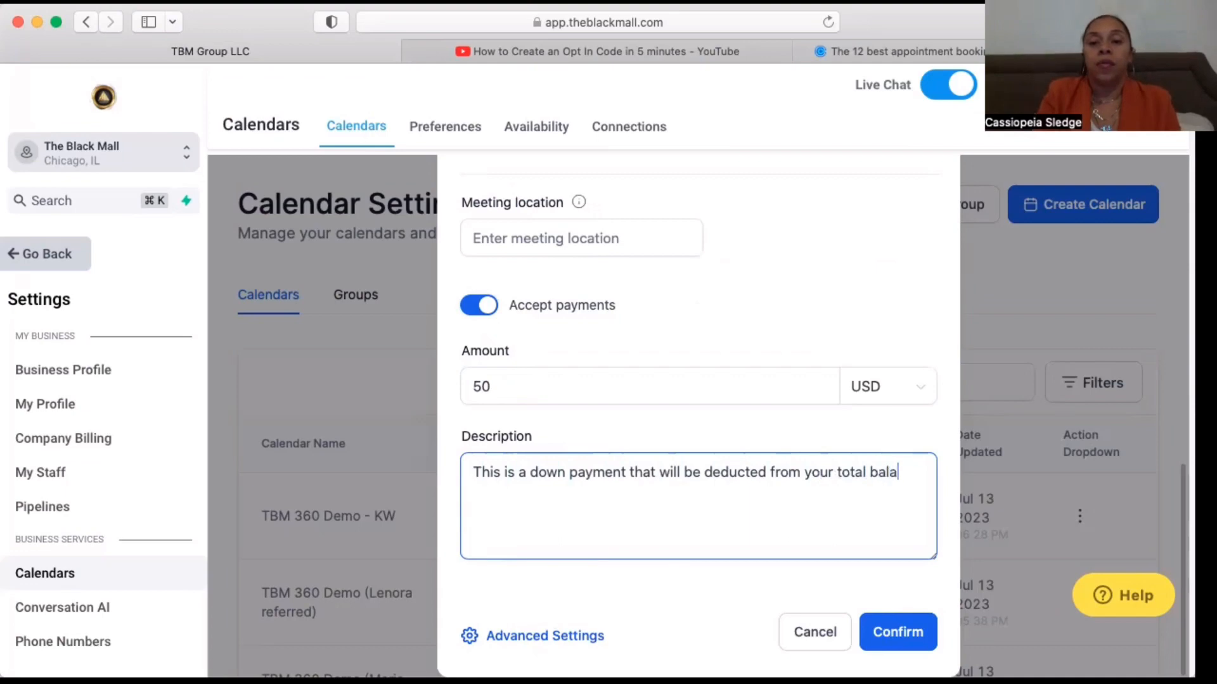
{"action": "left_click", "coordinate": [673, 565]}
{"action": "scroll", "coordinate": [674, 565], "scroll_direction": "up", "scroll_amount": 7}
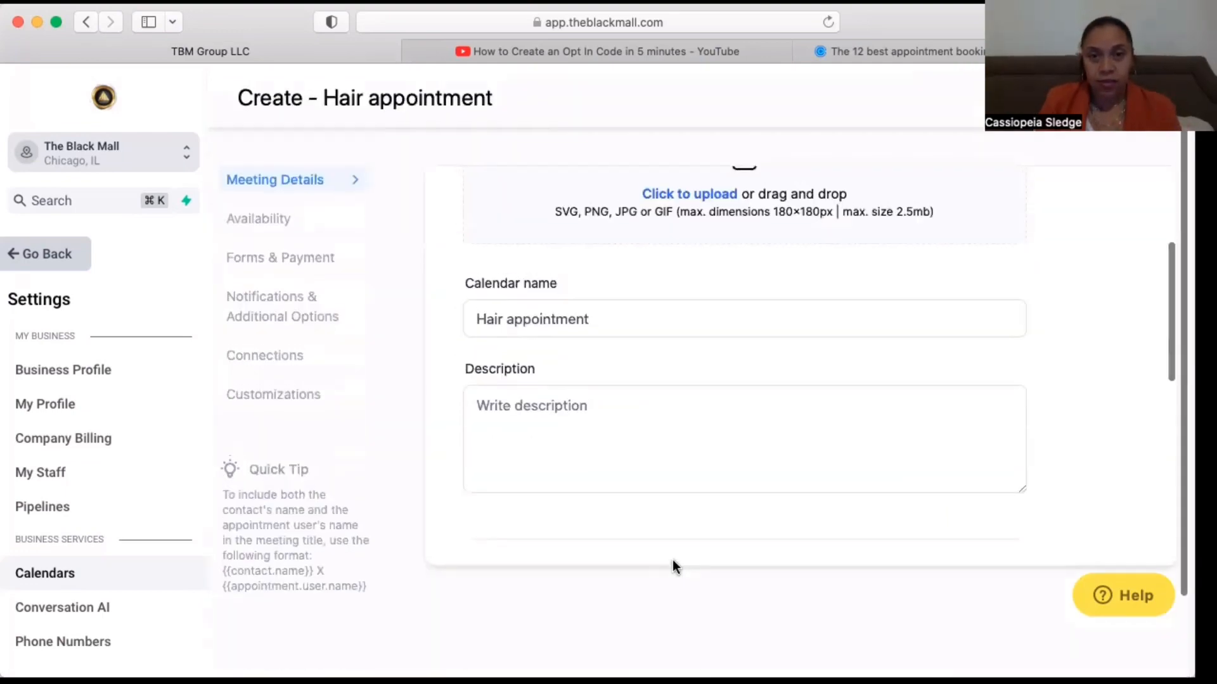
Step: Change the event colour from purple to orange
{"action": "scroll", "coordinate": [671, 560], "scroll_direction": "up", "scroll_amount": 1}
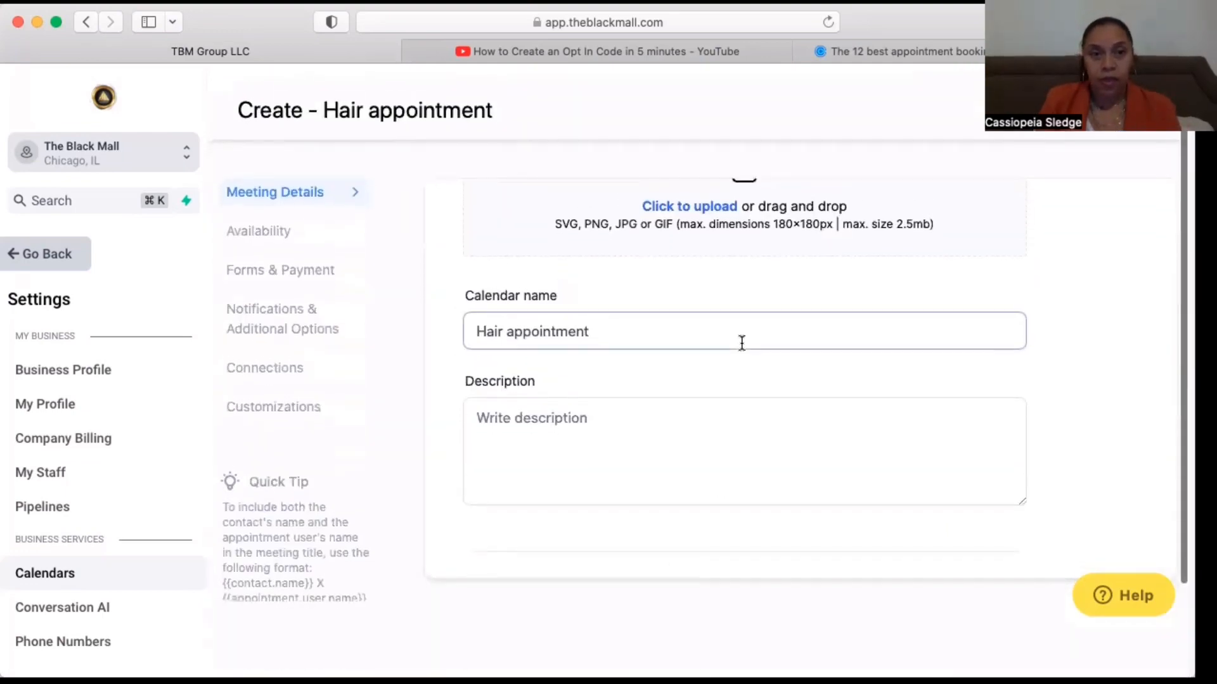
{"action": "scroll", "coordinate": [741, 345], "scroll_direction": "up", "scroll_amount": 5}
{"action": "scroll", "coordinate": [740, 351], "scroll_direction": "down", "scroll_amount": 2}
{"action": "scroll", "coordinate": [729, 311], "scroll_direction": "up", "scroll_amount": 2}
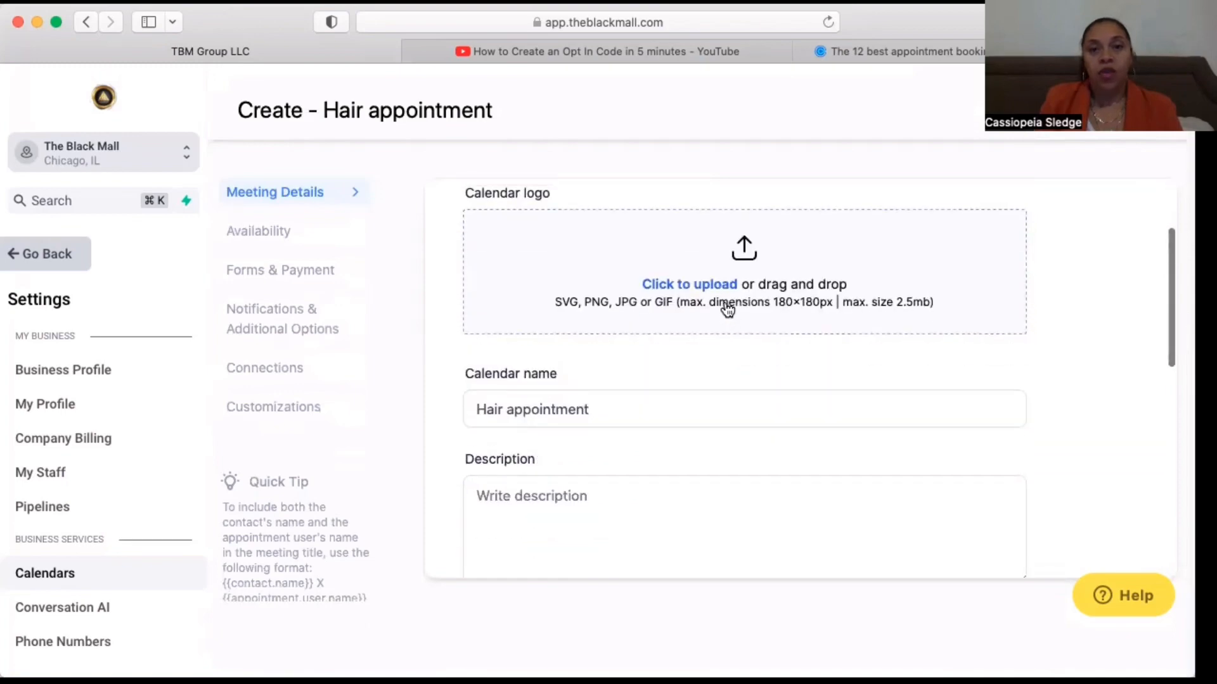
{"action": "scroll", "coordinate": [681, 360], "scroll_direction": "down", "scroll_amount": 1}
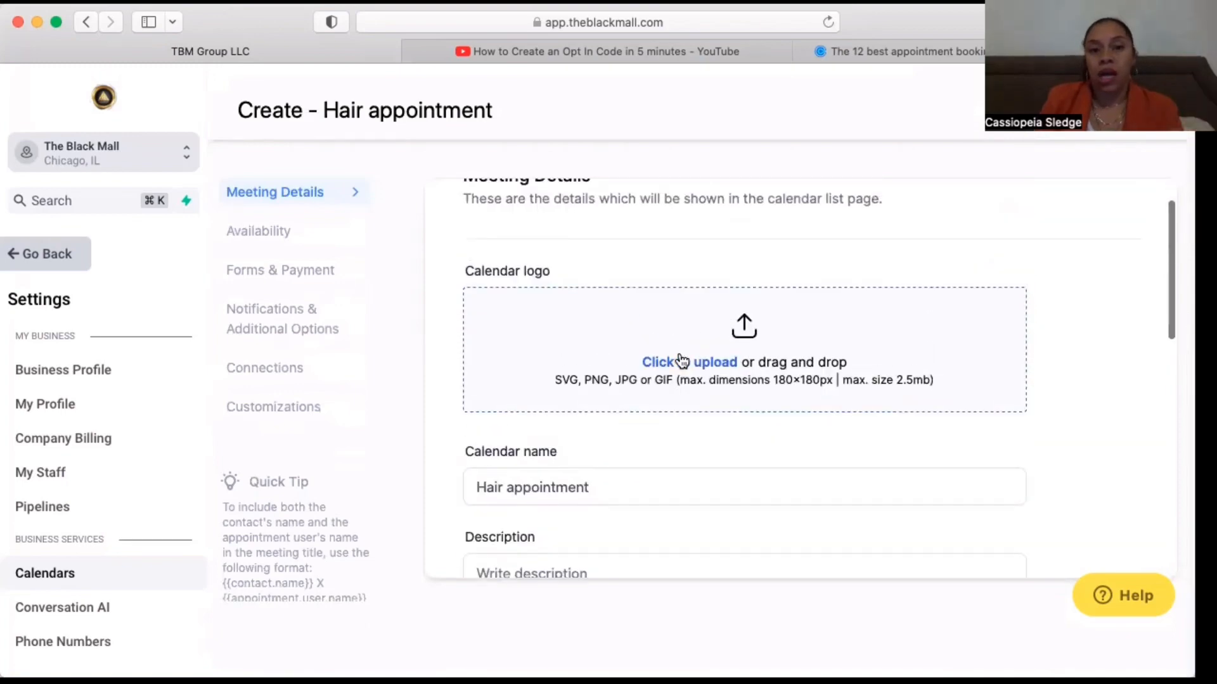
{"action": "scroll", "coordinate": [750, 371], "scroll_direction": "down", "scroll_amount": 5}
{"action": "left_click", "coordinate": [747, 365]}
{"action": "scroll", "coordinate": [747, 365], "scroll_direction": "down", "scroll_amount": 6}
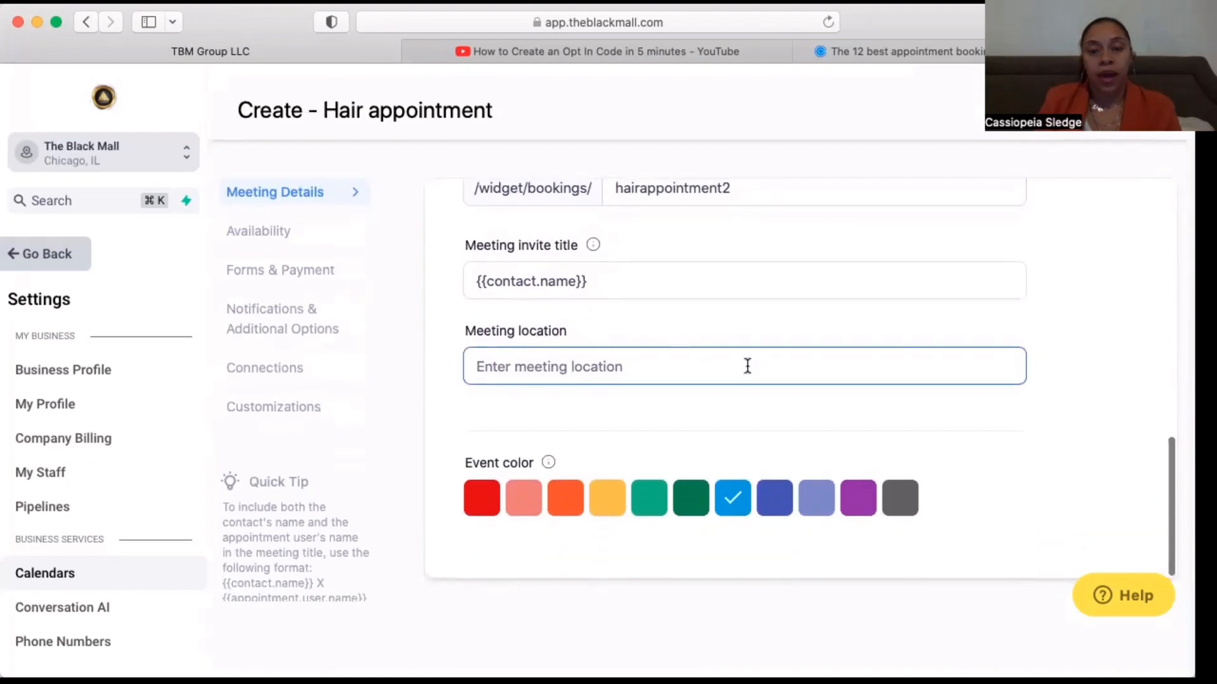
{"action": "left_click", "coordinate": [855, 507]}
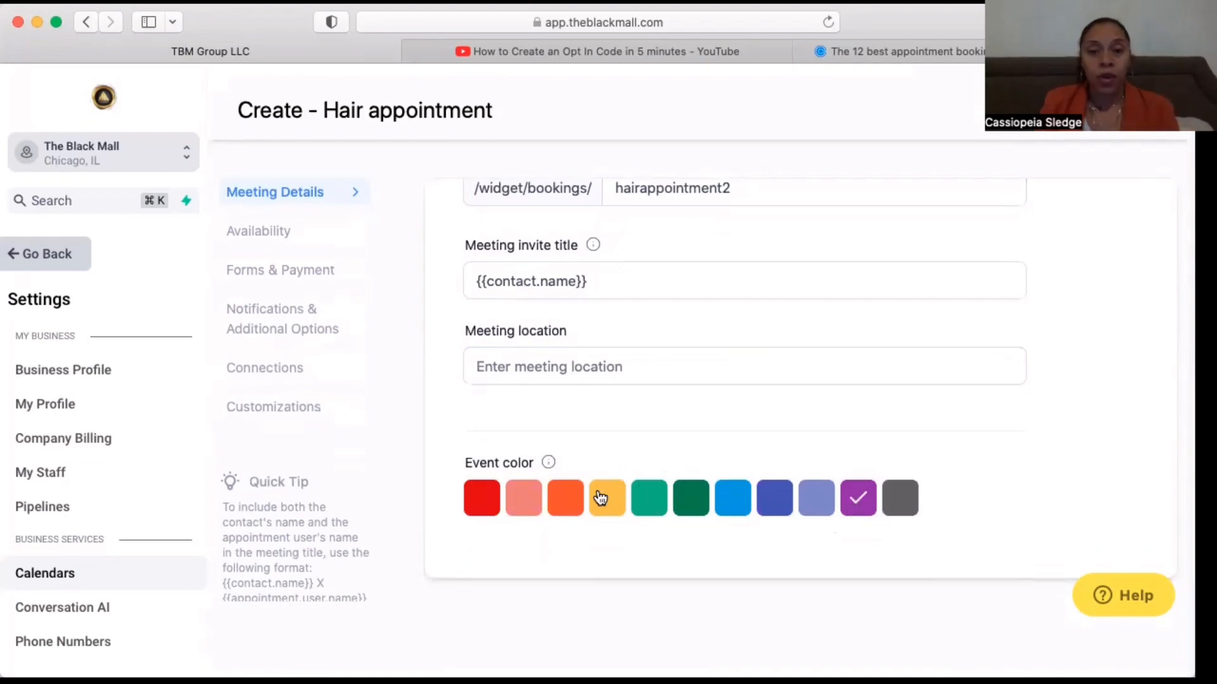
{"action": "left_click", "coordinate": [604, 498]}
{"action": "left_click", "coordinate": [551, 501]}
Step: Put the cursor in the meeting invite title, which still reads {{contact.name}}
{"action": "scroll", "coordinate": [773, 397], "scroll_direction": "up", "scroll_amount": 2}
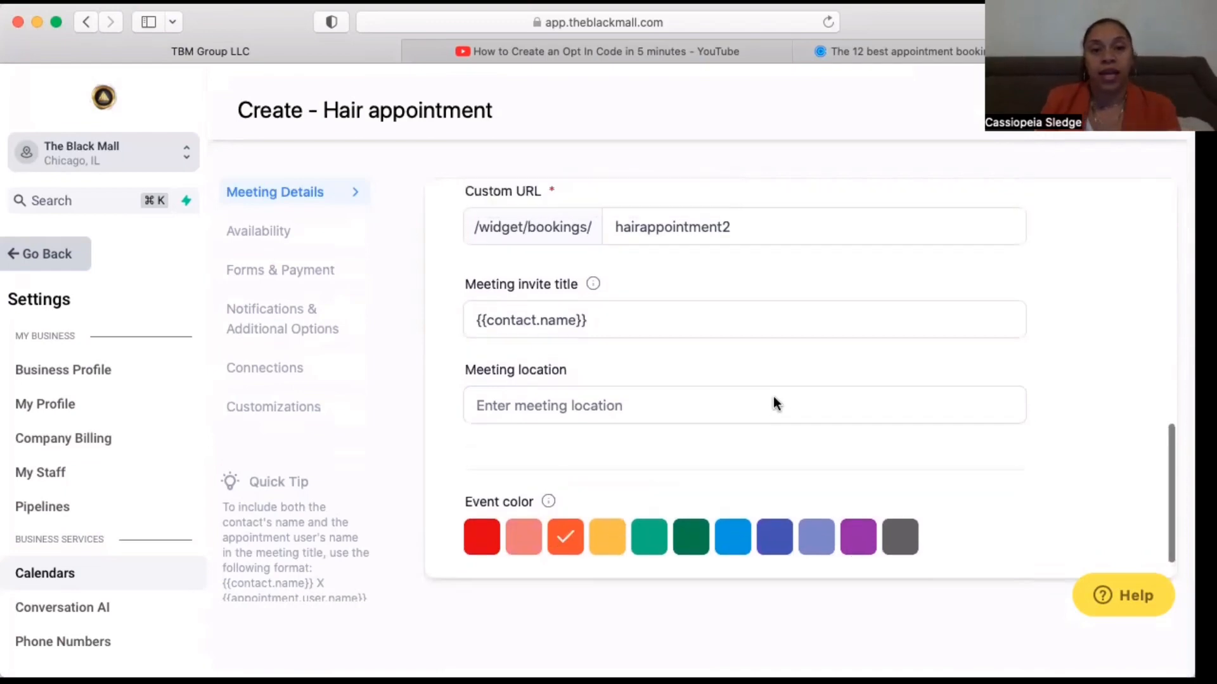
{"action": "left_click", "coordinate": [773, 396]}
{"action": "scroll", "coordinate": [773, 397], "scroll_direction": "up", "scroll_amount": 6}
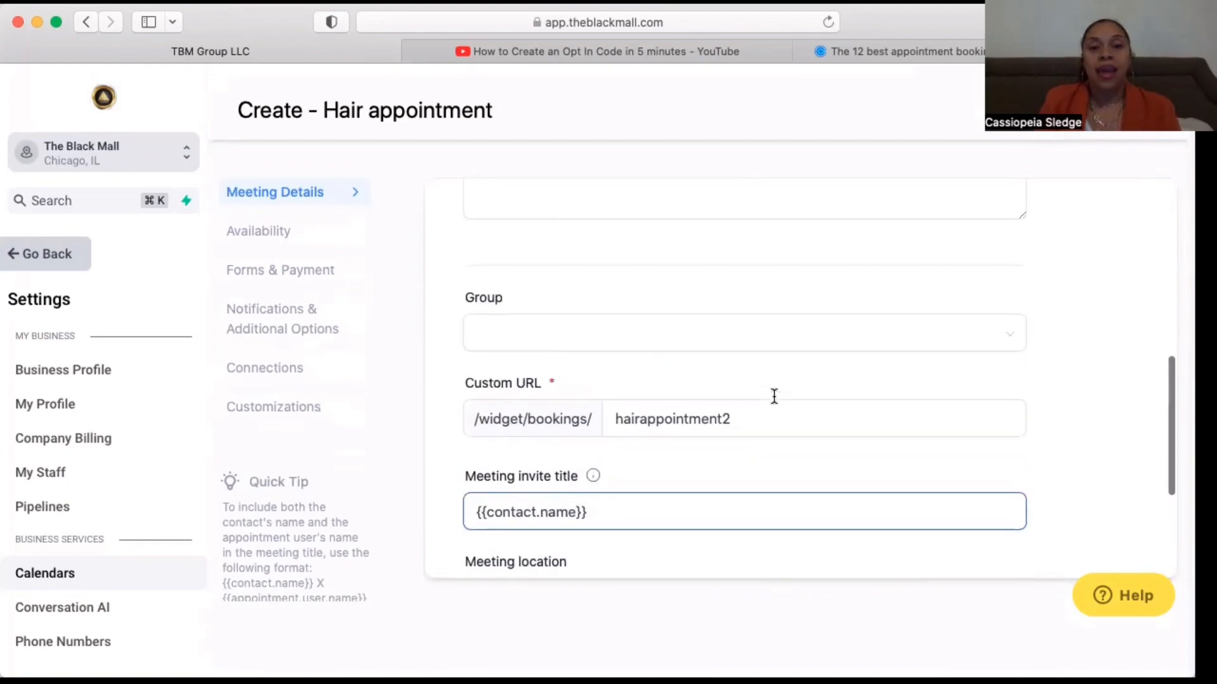
{"action": "scroll", "coordinate": [773, 399], "scroll_direction": "down", "scroll_amount": 5}
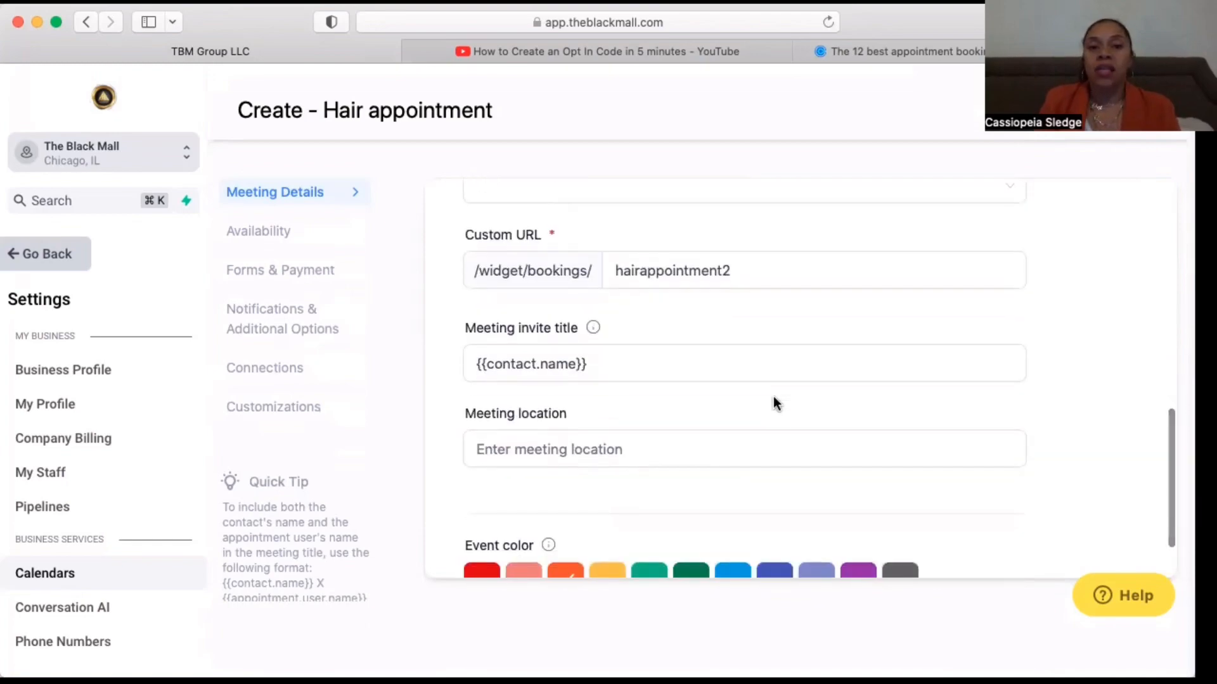
{"action": "left_click", "coordinate": [659, 366]}
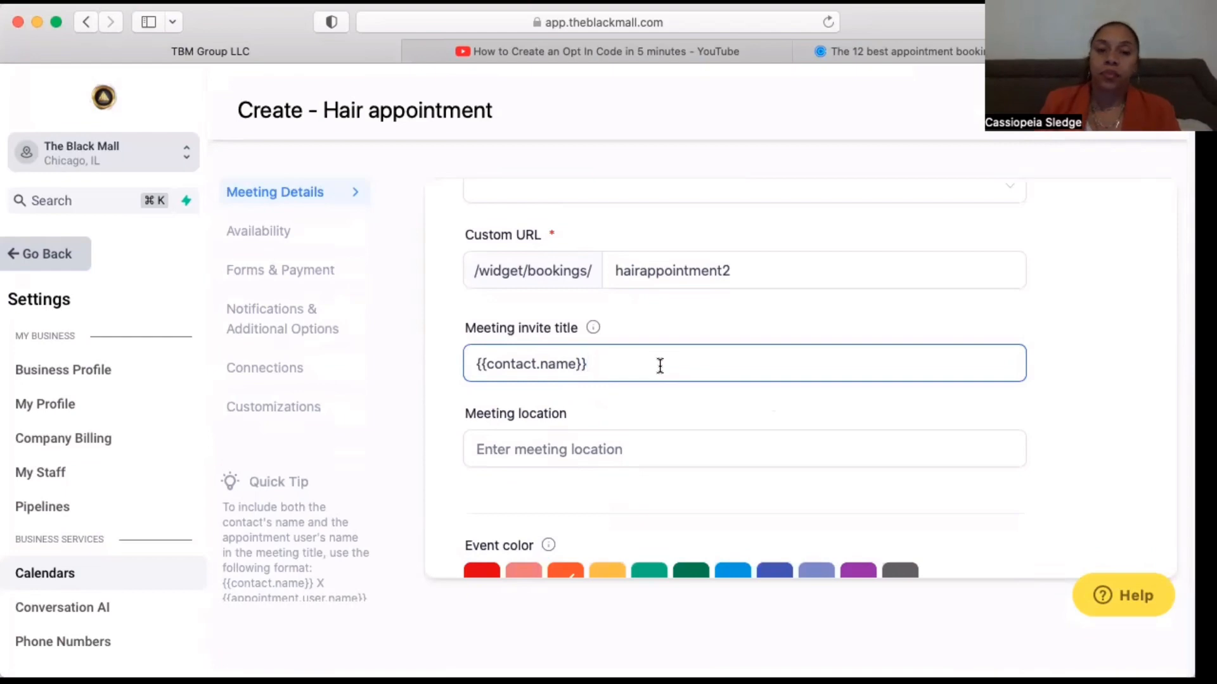
{"action": "scroll", "coordinate": [659, 371], "scroll_direction": "up", "scroll_amount": 10}
{"action": "scroll", "coordinate": [660, 370], "scroll_direction": "down", "scroll_amount": 11}
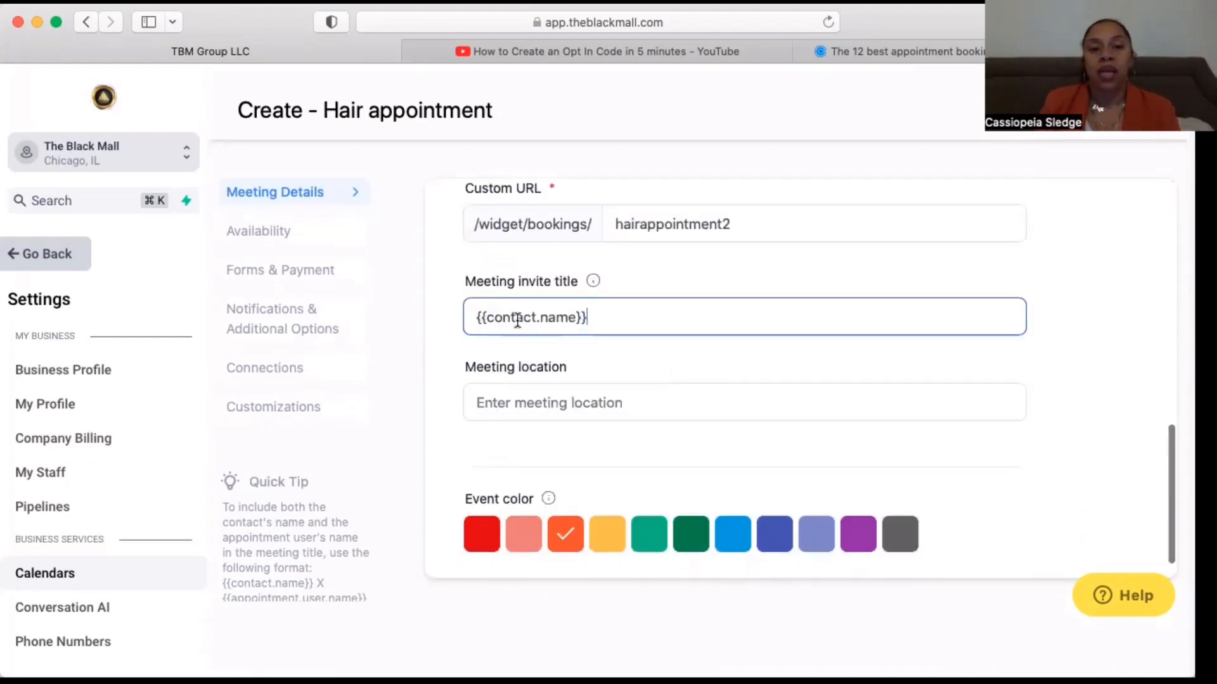
Step: Retitle the invite 'Hair Appointment for {{contact.name}}' and enter the business's Chicago street address as location
{"action": "left_click", "coordinate": [477, 316]}
{"action": "type", "text": "H"}
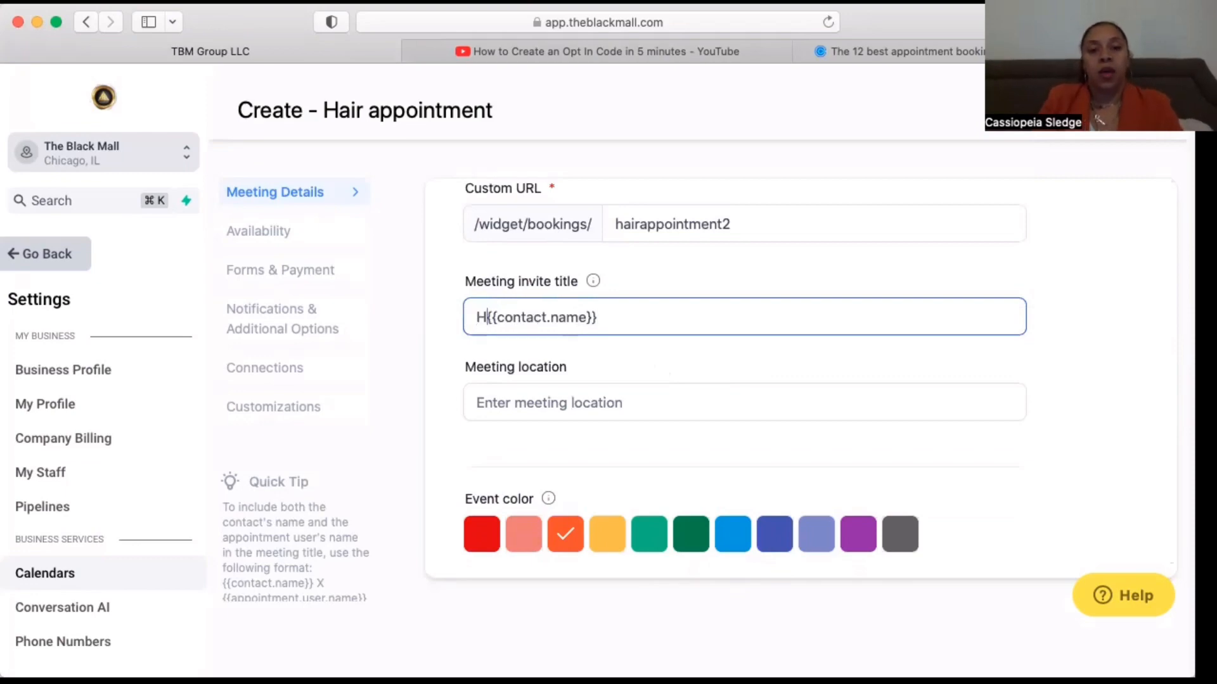
{"action": "type", "text": "ai"}
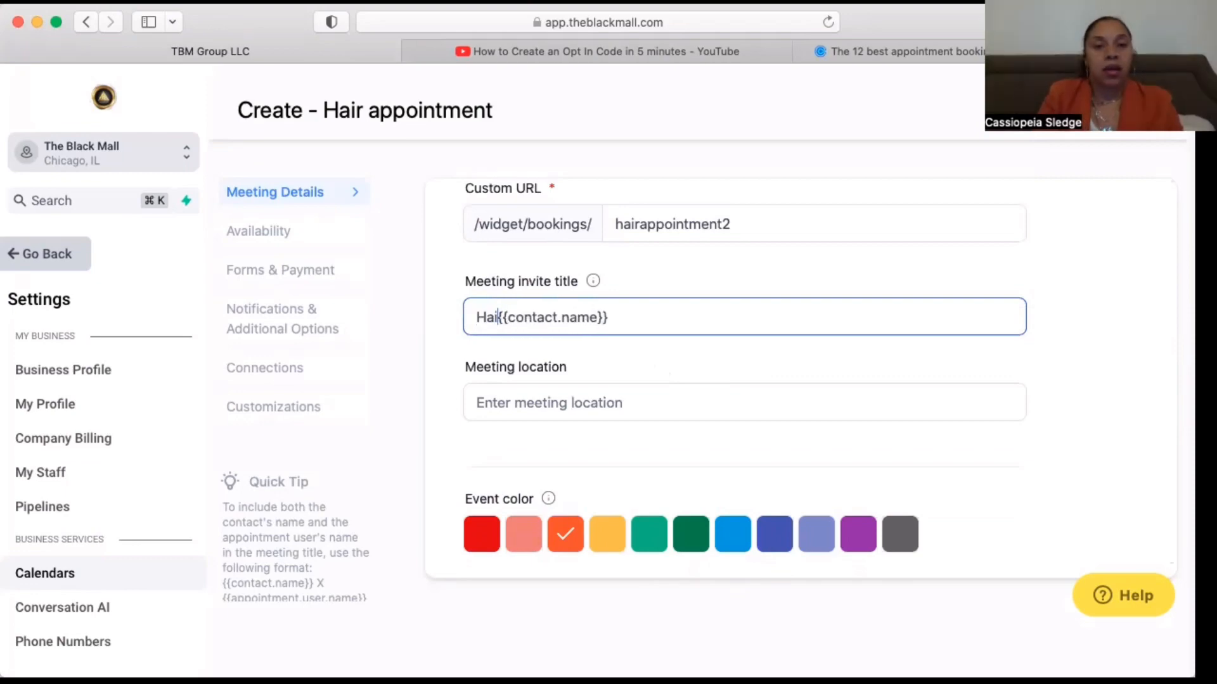
{"action": "type", "text": "r Appoint"}
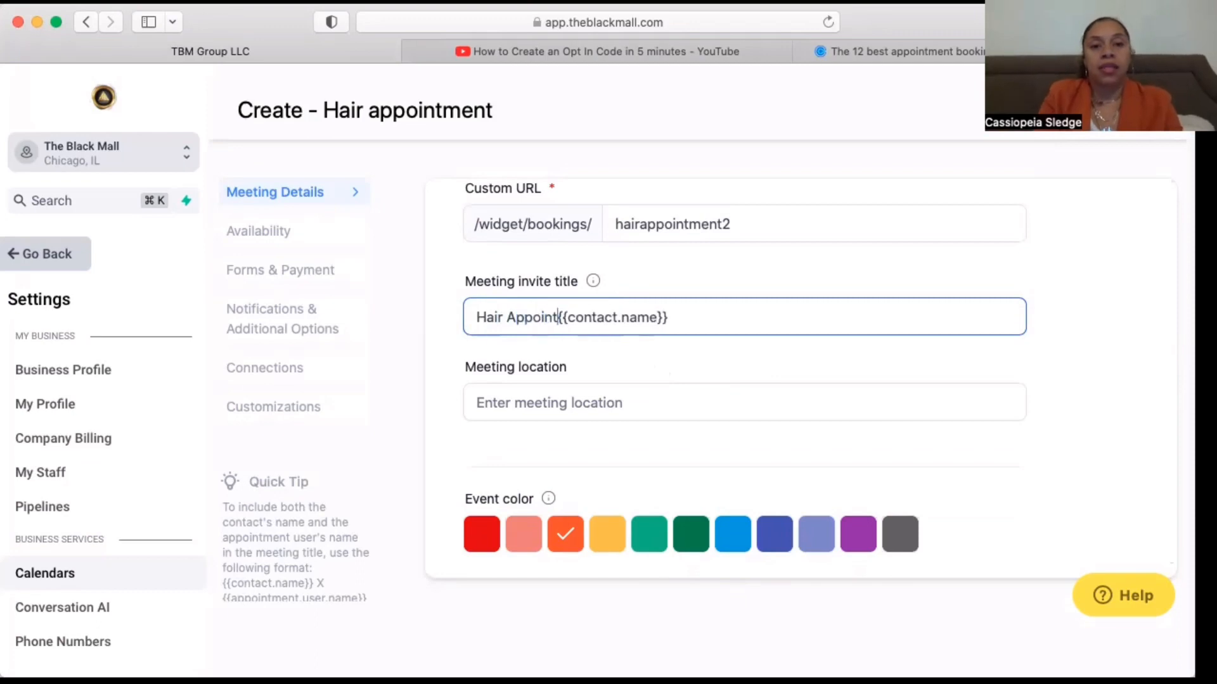
{"action": "type", "text": "ment for"}
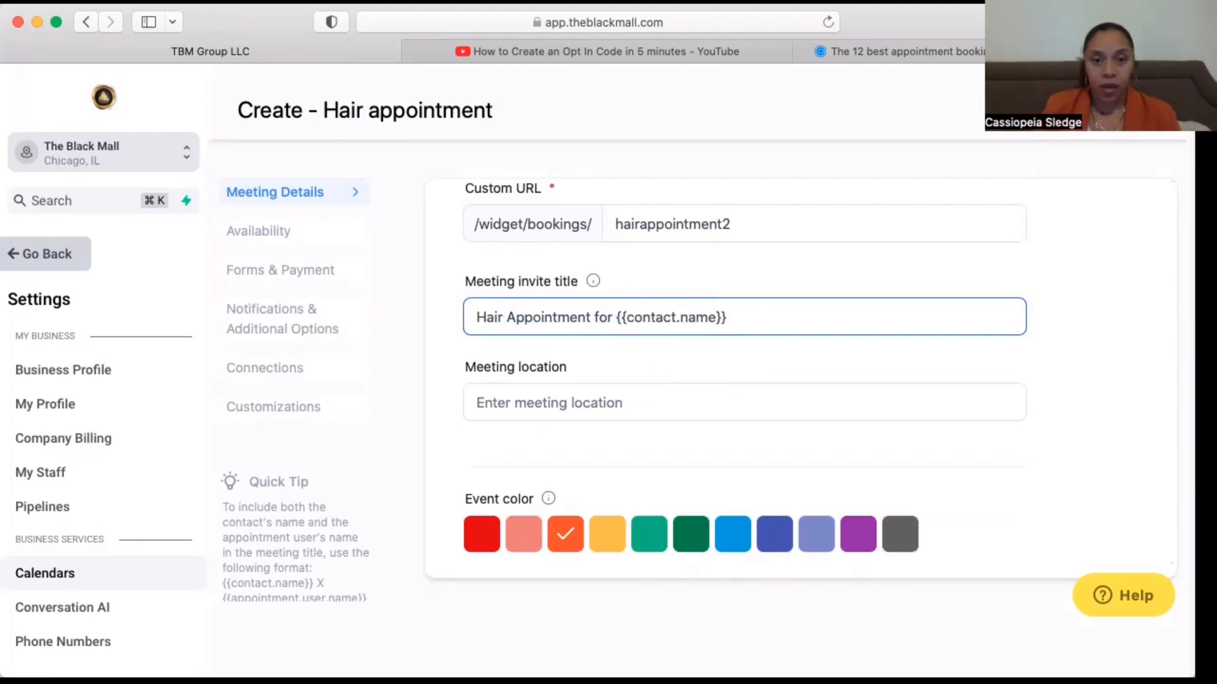
{"action": "left_click", "coordinate": [549, 402]}
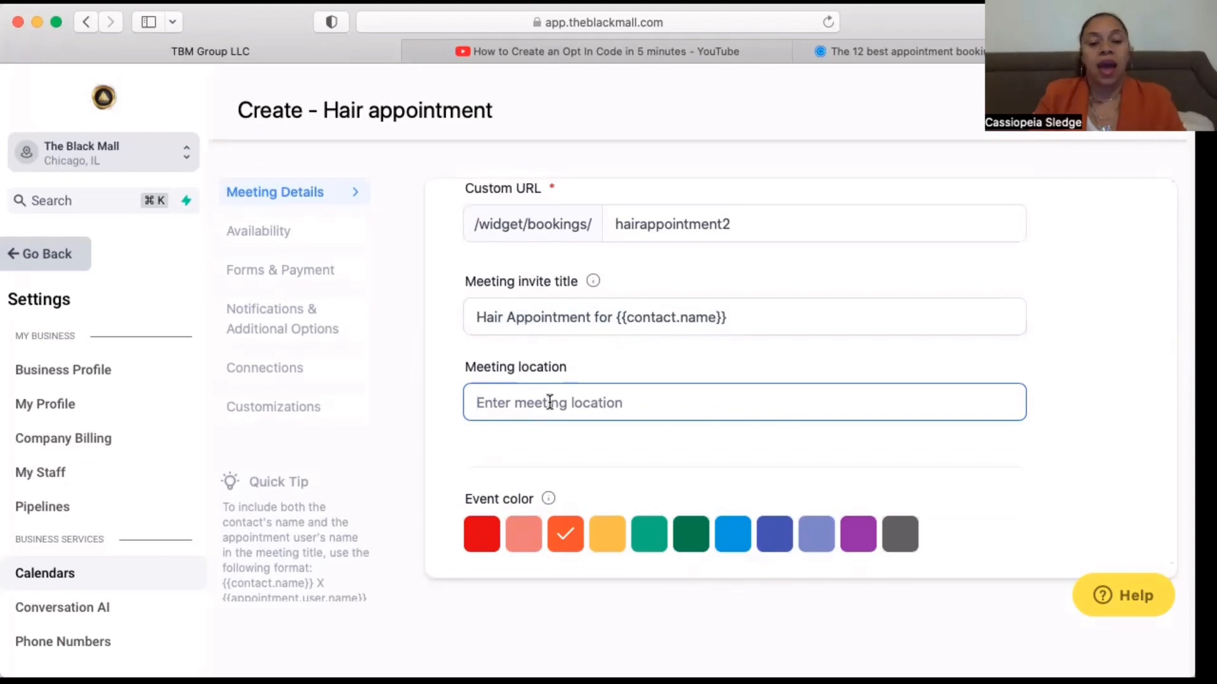
{"action": "type", "text": "533 E"}
{"action": "type", "text": ". 7"}
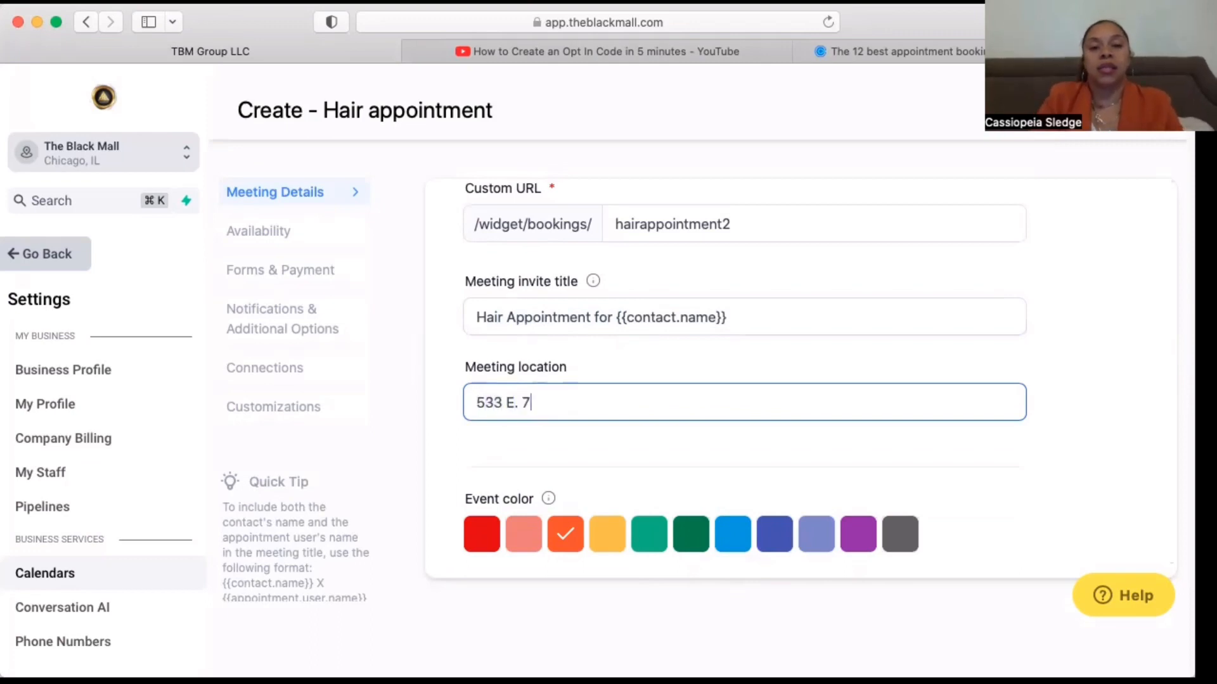
{"action": "type", "text": "9th Street, "}
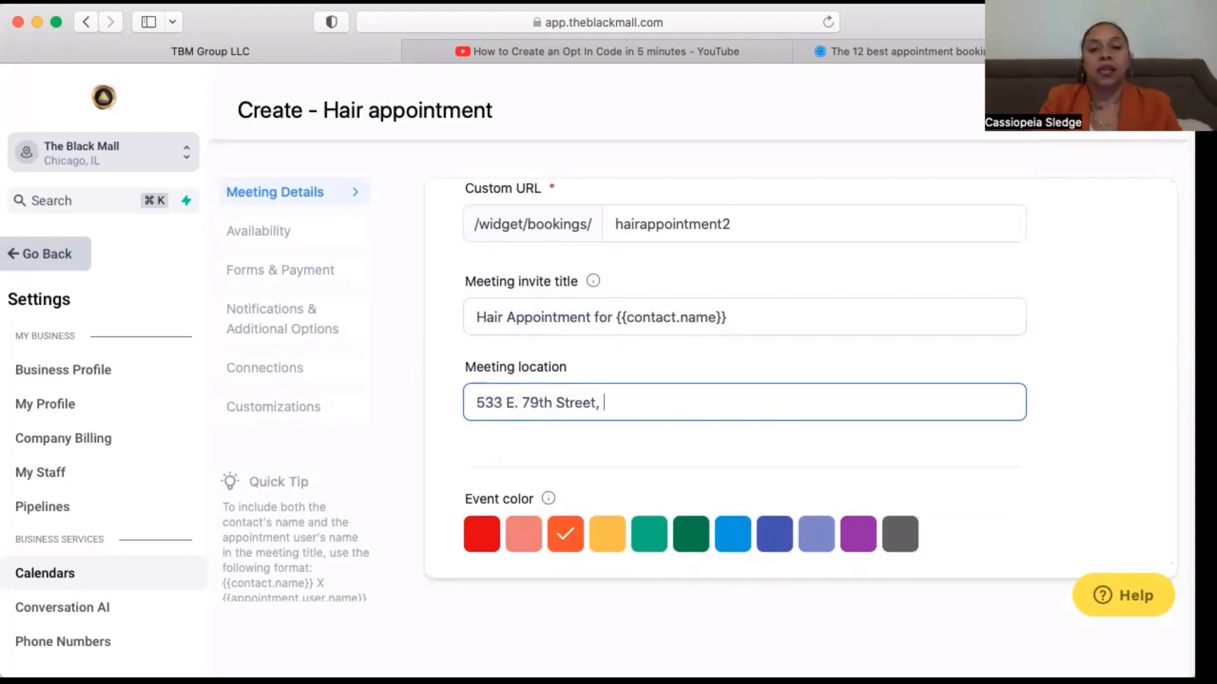
{"action": "type", "text": "Chicago, IL 60619"}
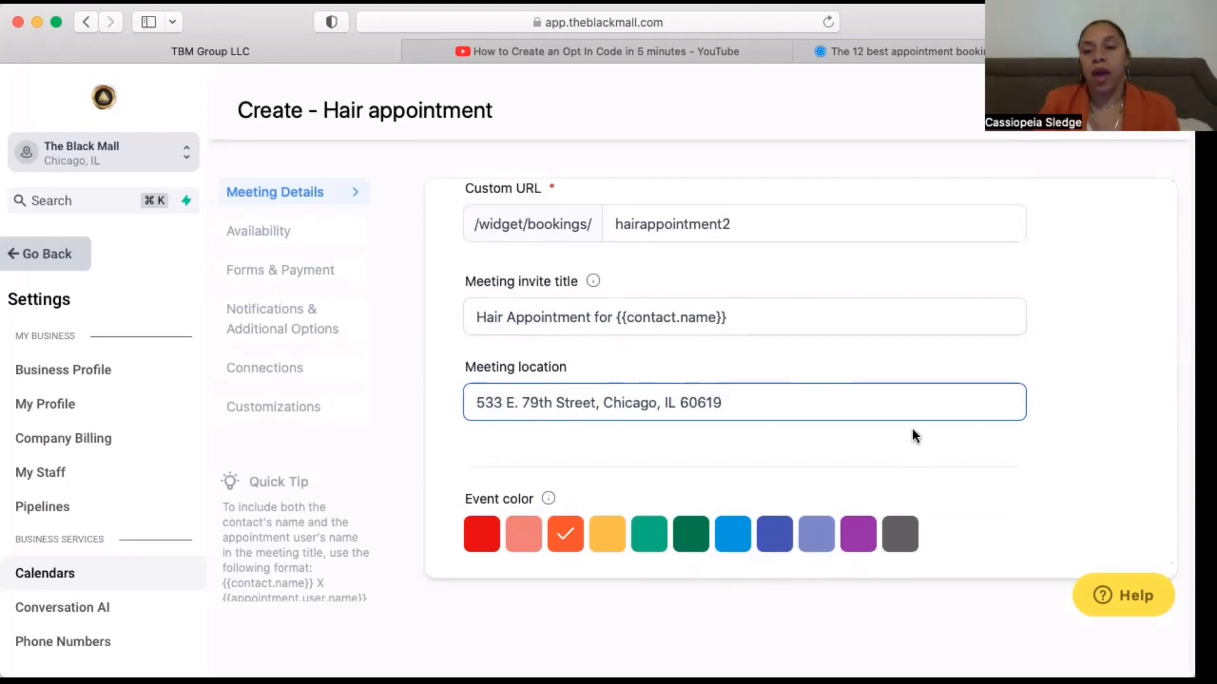
{"action": "left_click", "coordinate": [988, 428]}
{"action": "scroll", "coordinate": [987, 425], "scroll_direction": "down", "scroll_amount": 1}
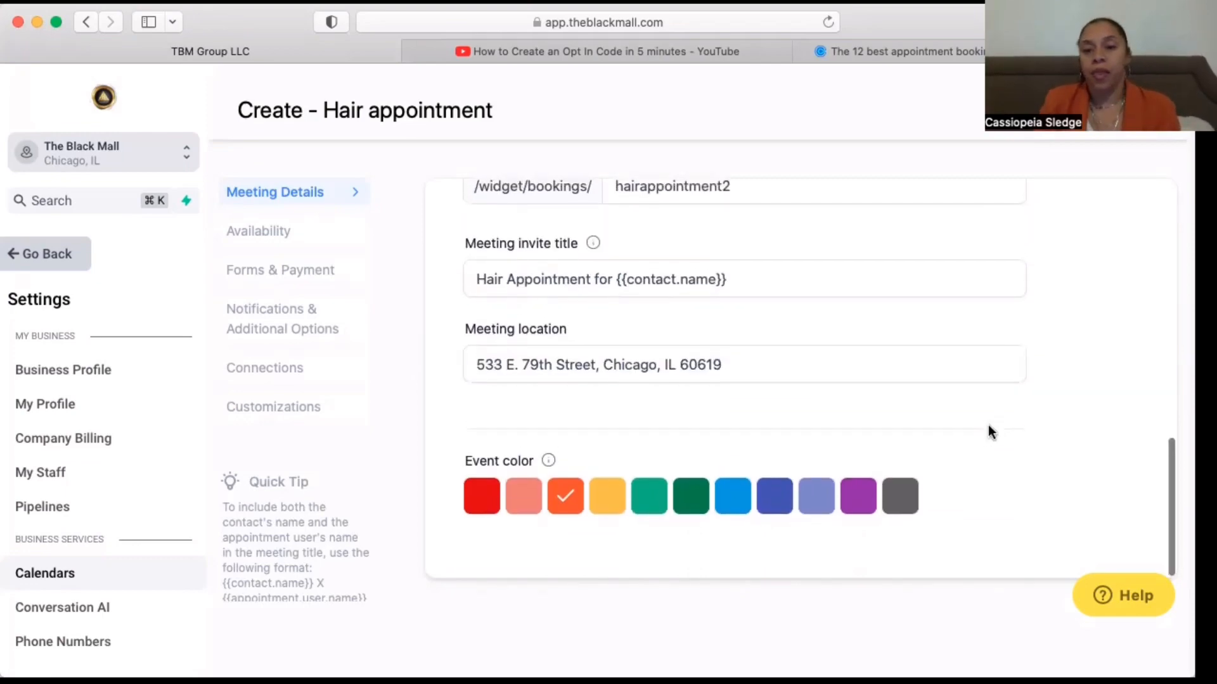
{"action": "scroll", "coordinate": [987, 424], "scroll_direction": "up", "scroll_amount": 10}
{"action": "scroll", "coordinate": [989, 424], "scroll_direction": "down", "scroll_amount": 5}
{"action": "scroll", "coordinate": [988, 424], "scroll_direction": "down", "scroll_amount": 5}
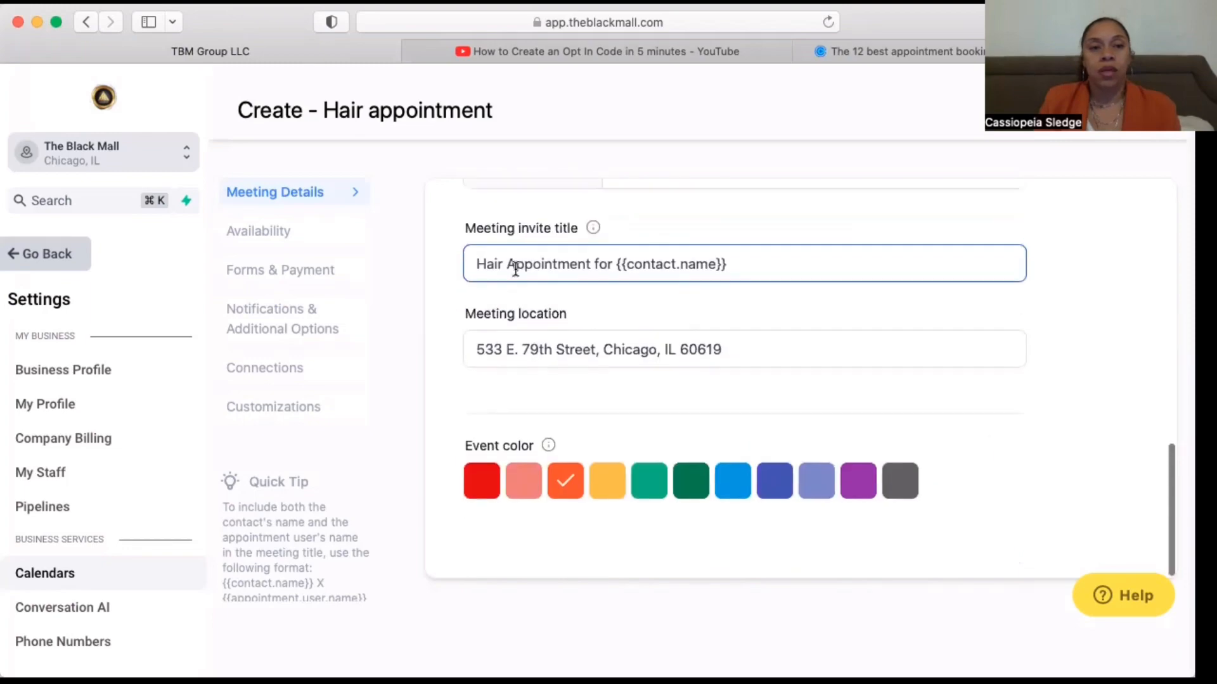
Step: Go to the Availability step and review the Tuesday/Thursday 10:00 AM – 03:00 PM schedule
{"action": "left_click", "coordinate": [265, 235]}
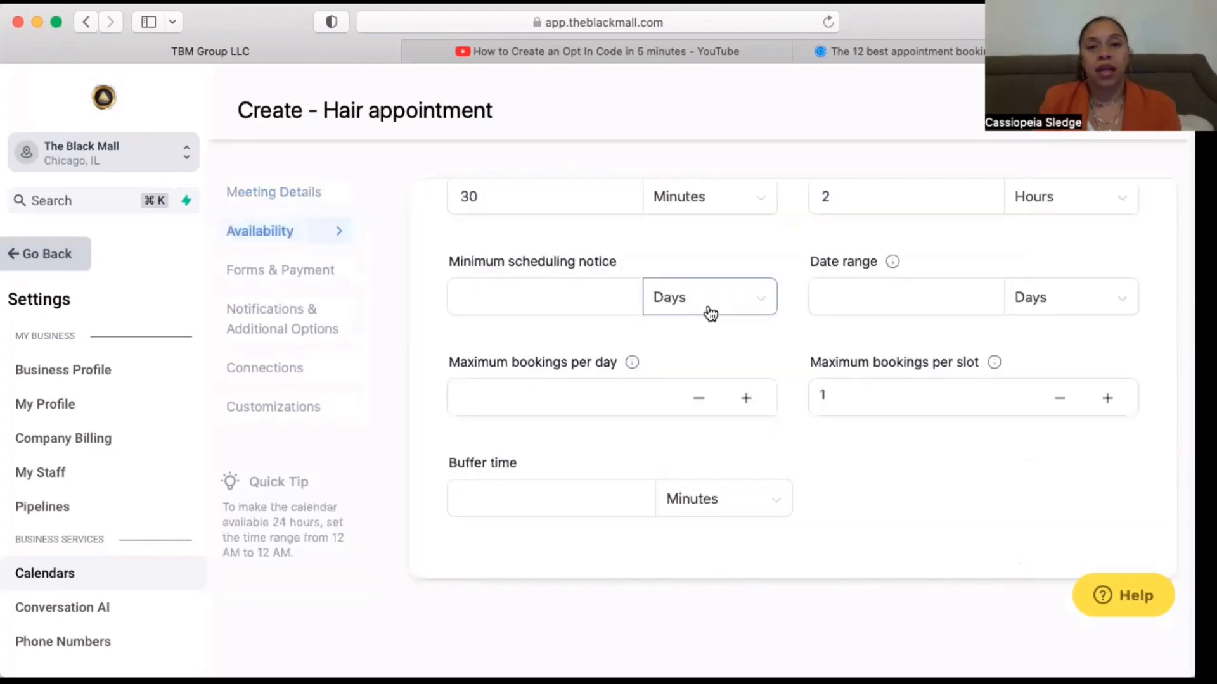
{"action": "scroll", "coordinate": [707, 311], "scroll_direction": "up", "scroll_amount": 10}
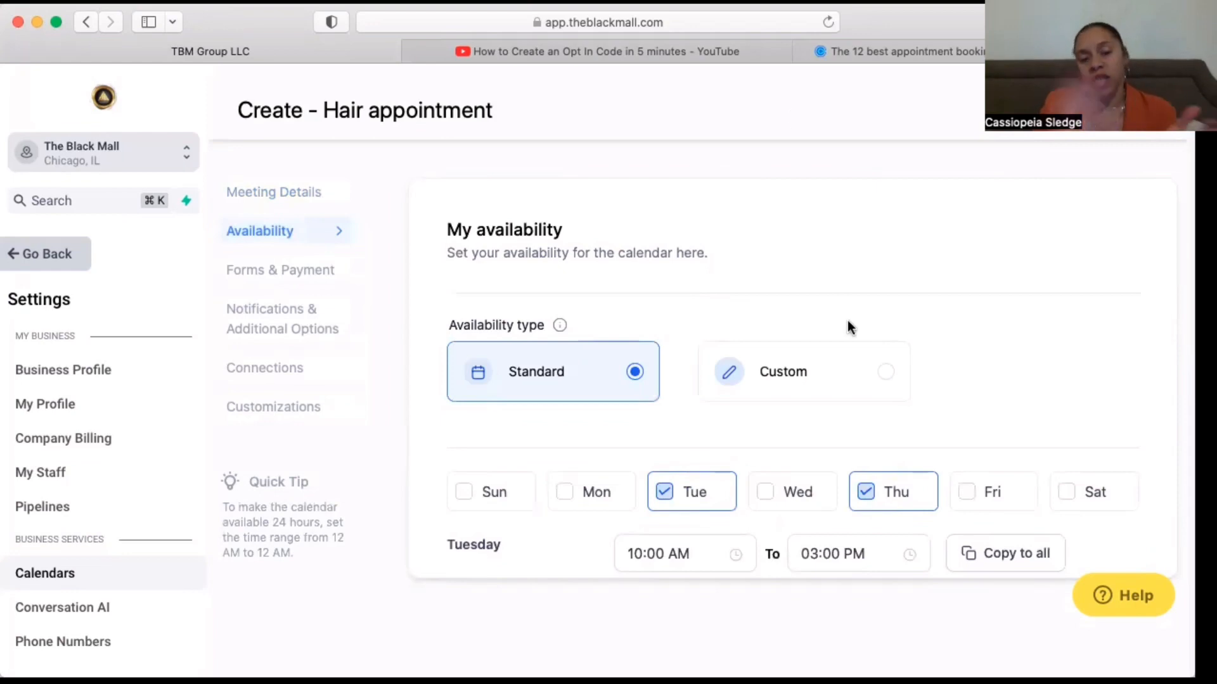
{"action": "scroll", "coordinate": [846, 320], "scroll_direction": "down", "scroll_amount": 8}
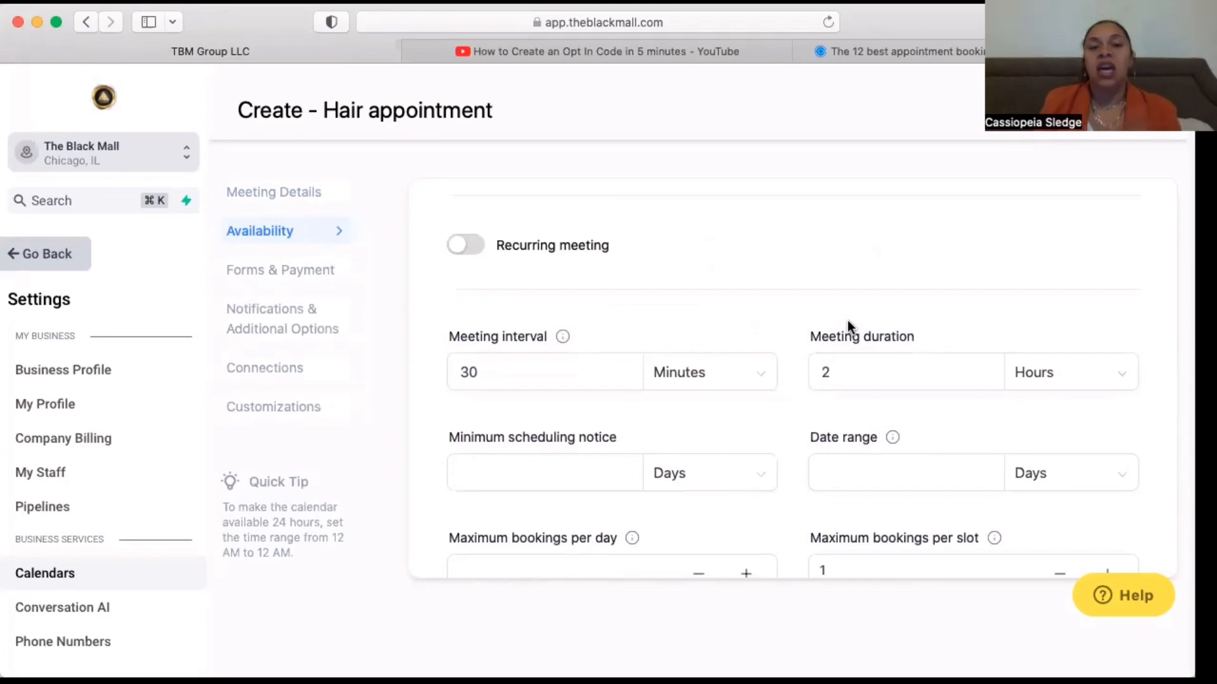
{"action": "scroll", "coordinate": [847, 321], "scroll_direction": "up", "scroll_amount": 3}
{"action": "scroll", "coordinate": [846, 320], "scroll_direction": "up", "scroll_amount": 5}
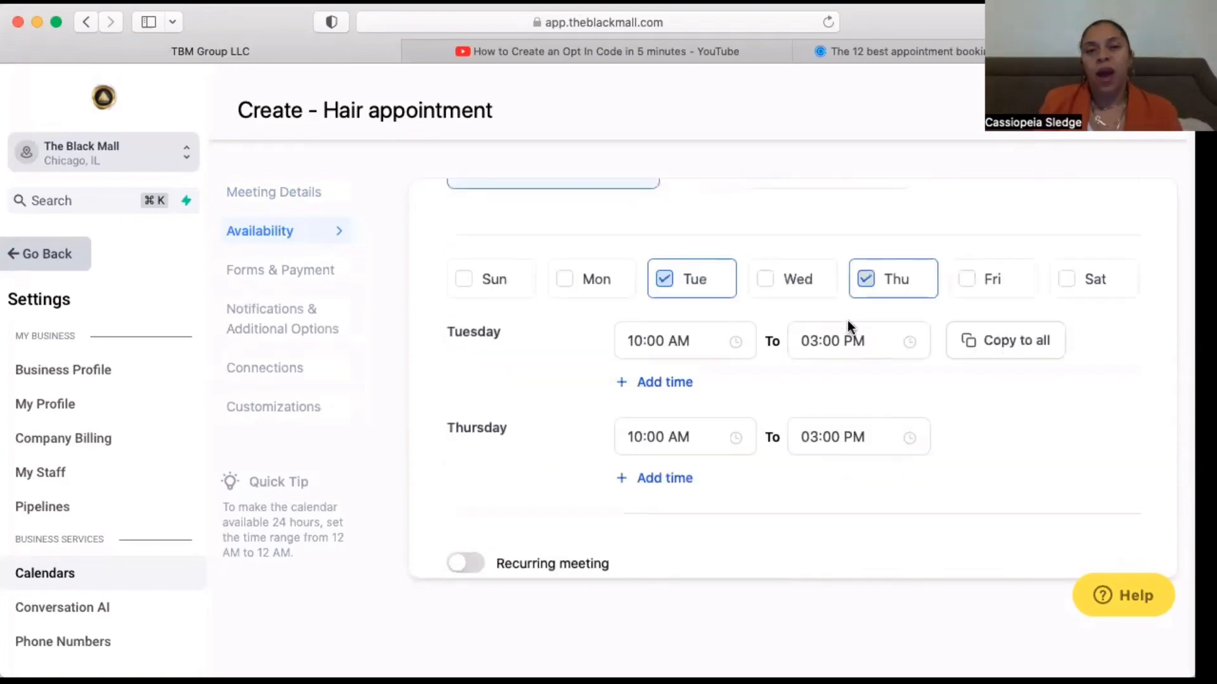
{"action": "scroll", "coordinate": [847, 320], "scroll_direction": "down", "scroll_amount": 8}
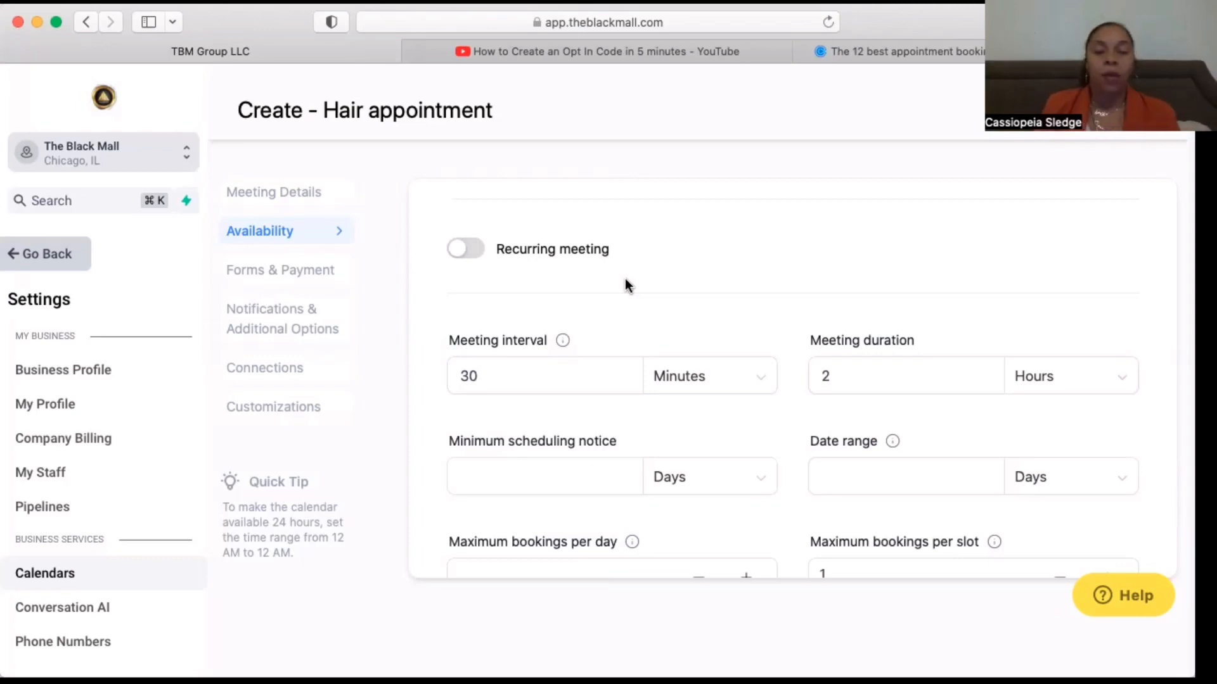
Step: Turn on weekly recurring meetings that skip unavailable booking slots
{"action": "left_click", "coordinate": [478, 252]}
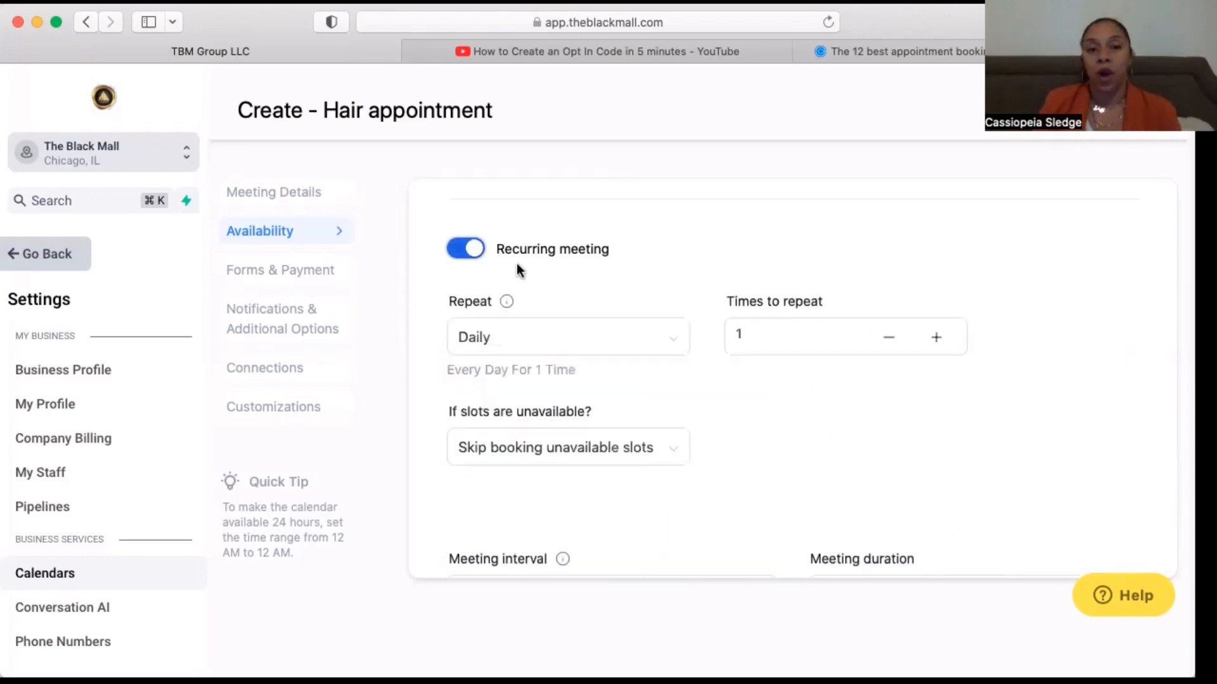
{"action": "left_click", "coordinate": [911, 341]}
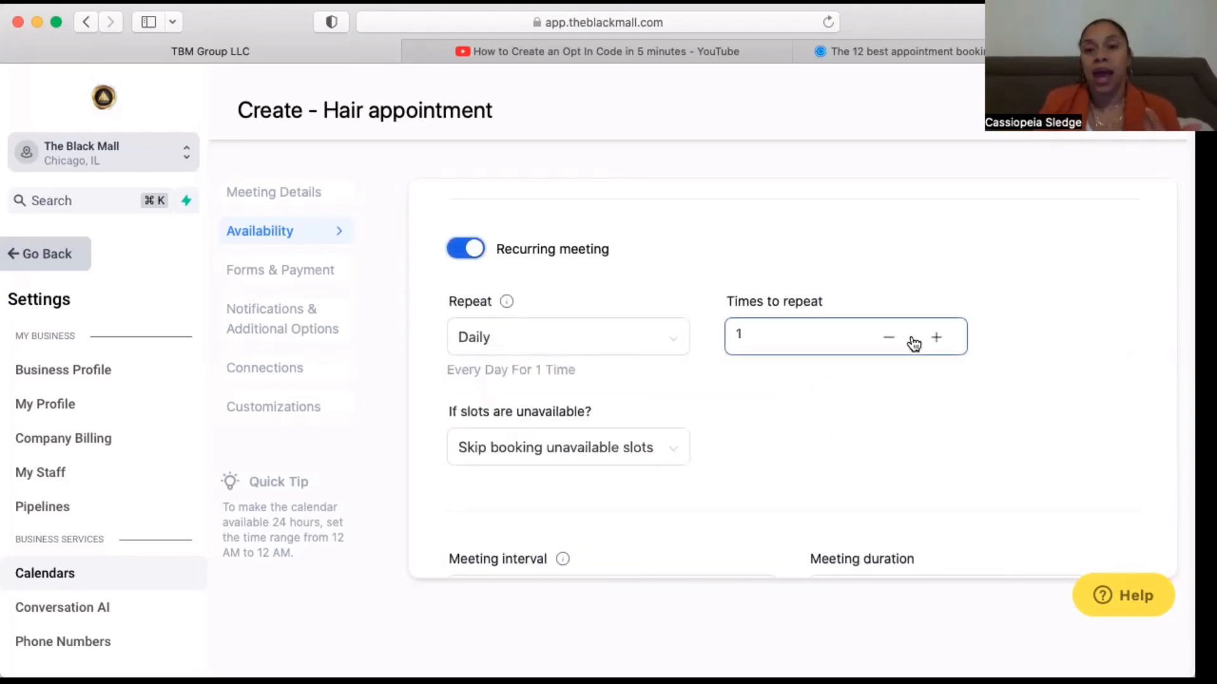
{"action": "left_click", "coordinate": [660, 341]}
{"action": "left_click", "coordinate": [516, 419]}
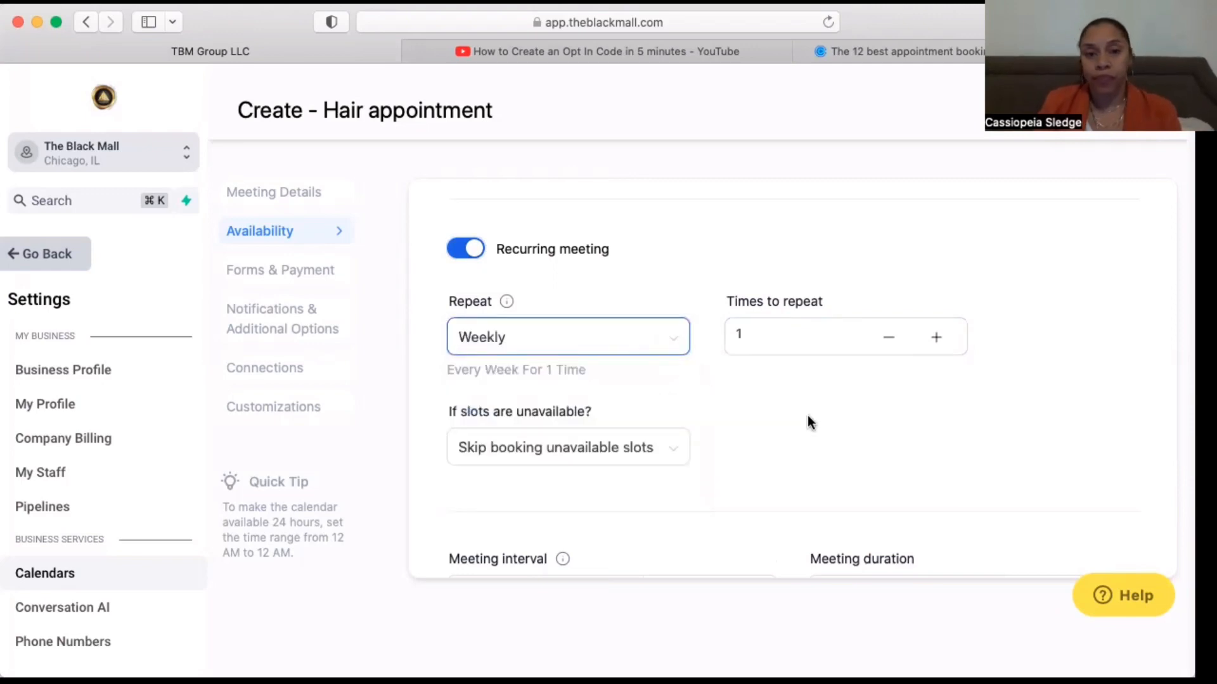
{"action": "scroll", "coordinate": [807, 416], "scroll_direction": "down", "scroll_amount": 3}
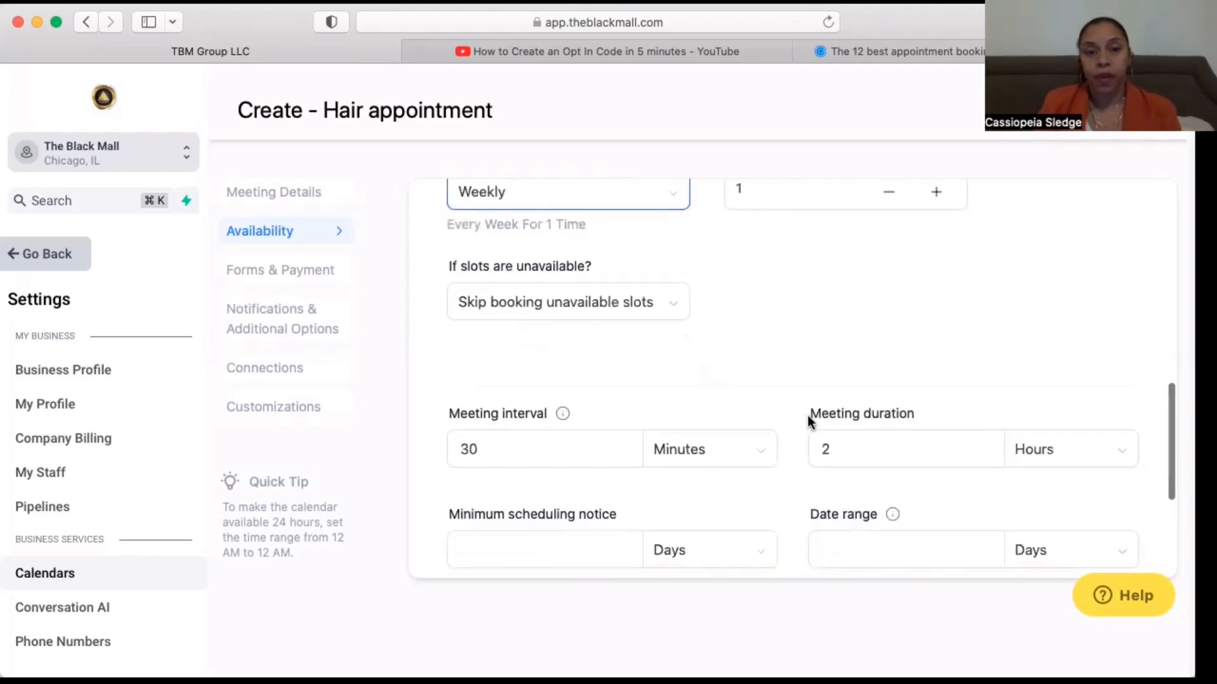
{"action": "left_click", "coordinate": [671, 308]}
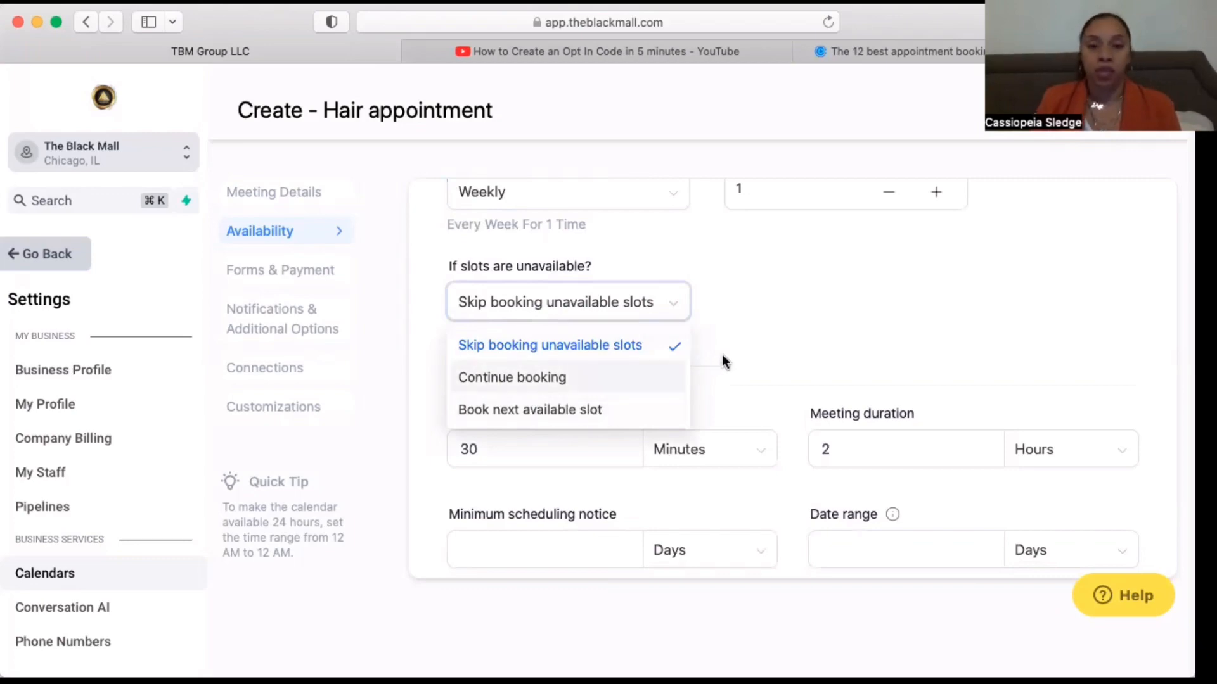
{"action": "left_click", "coordinate": [754, 322]}
Step: Switch the meeting interval unit from hours to minutes, making it 30 minutes
{"action": "scroll", "coordinate": [761, 336], "scroll_direction": "down", "scroll_amount": 3}
{"action": "scroll", "coordinate": [606, 227], "scroll_direction": "up", "scroll_amount": 10}
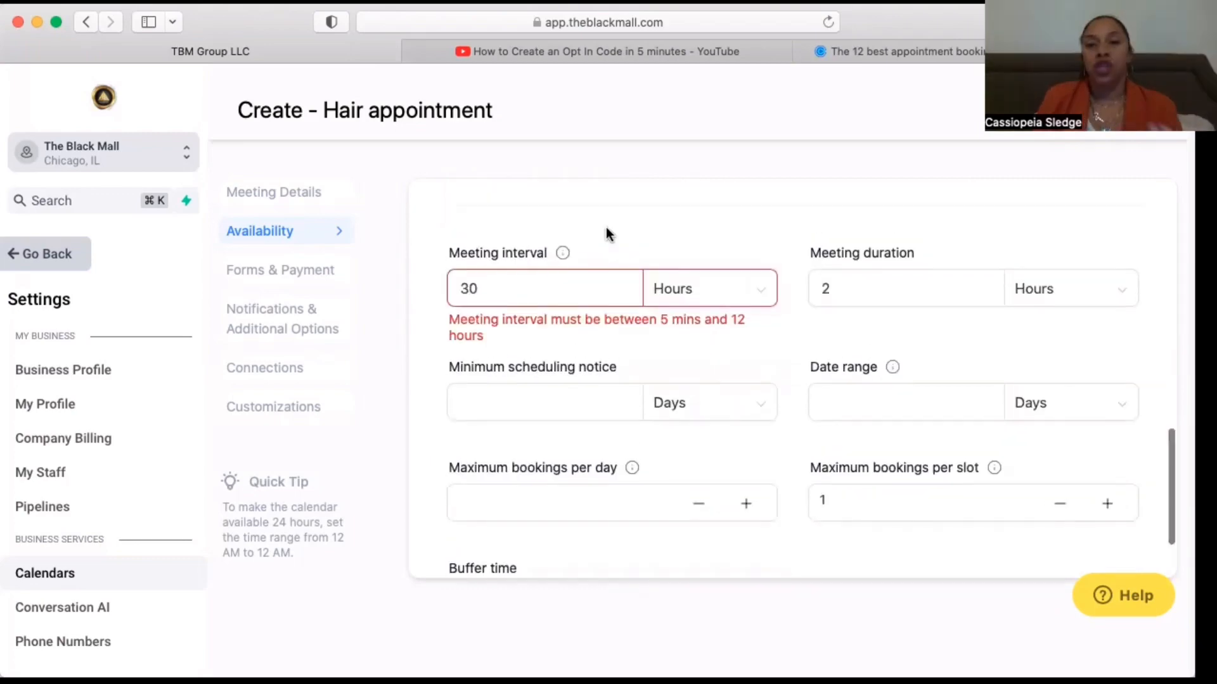
{"action": "scroll", "coordinate": [607, 231], "scroll_direction": "up", "scroll_amount": 3}
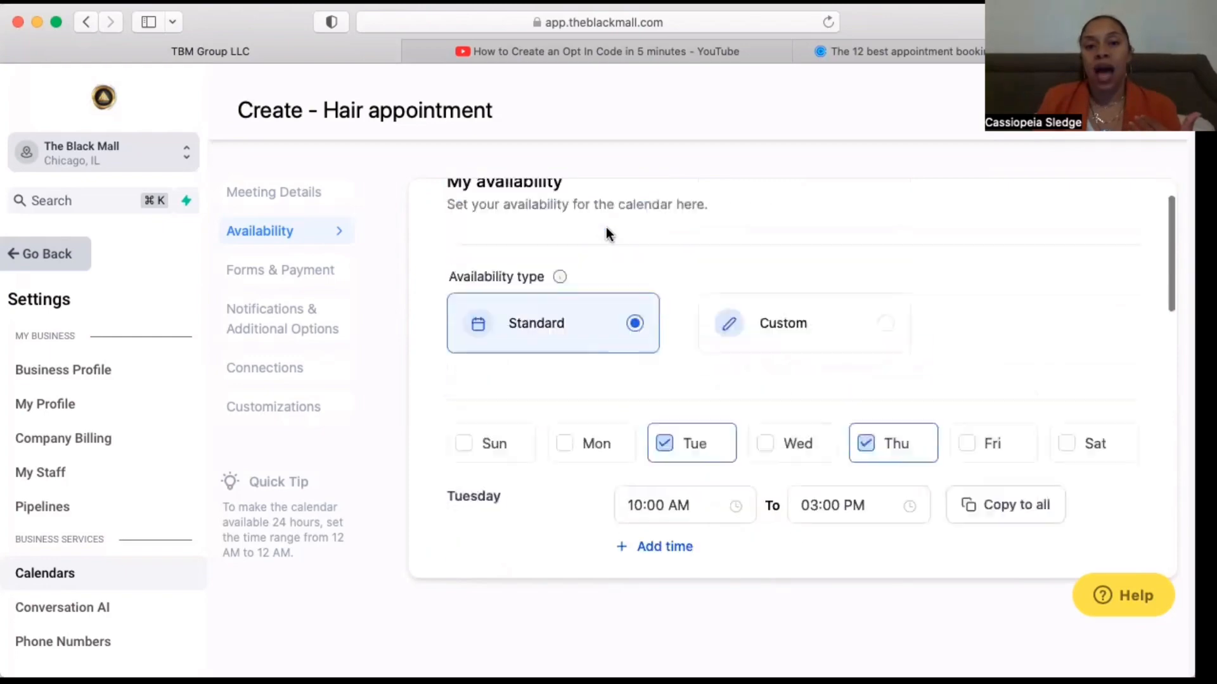
{"action": "scroll", "coordinate": [608, 233], "scroll_direction": "down", "scroll_amount": 5}
{"action": "scroll", "coordinate": [608, 236], "scroll_direction": "down", "scroll_amount": 8}
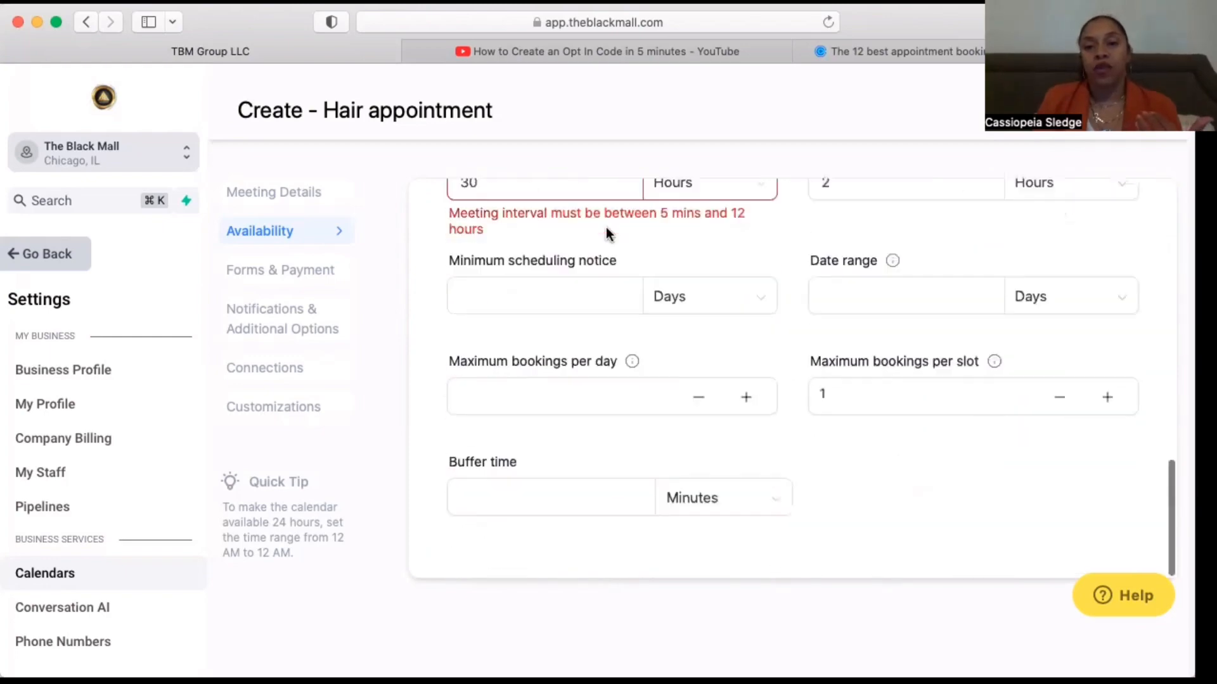
{"action": "scroll", "coordinate": [607, 234], "scroll_direction": "up", "scroll_amount": 2}
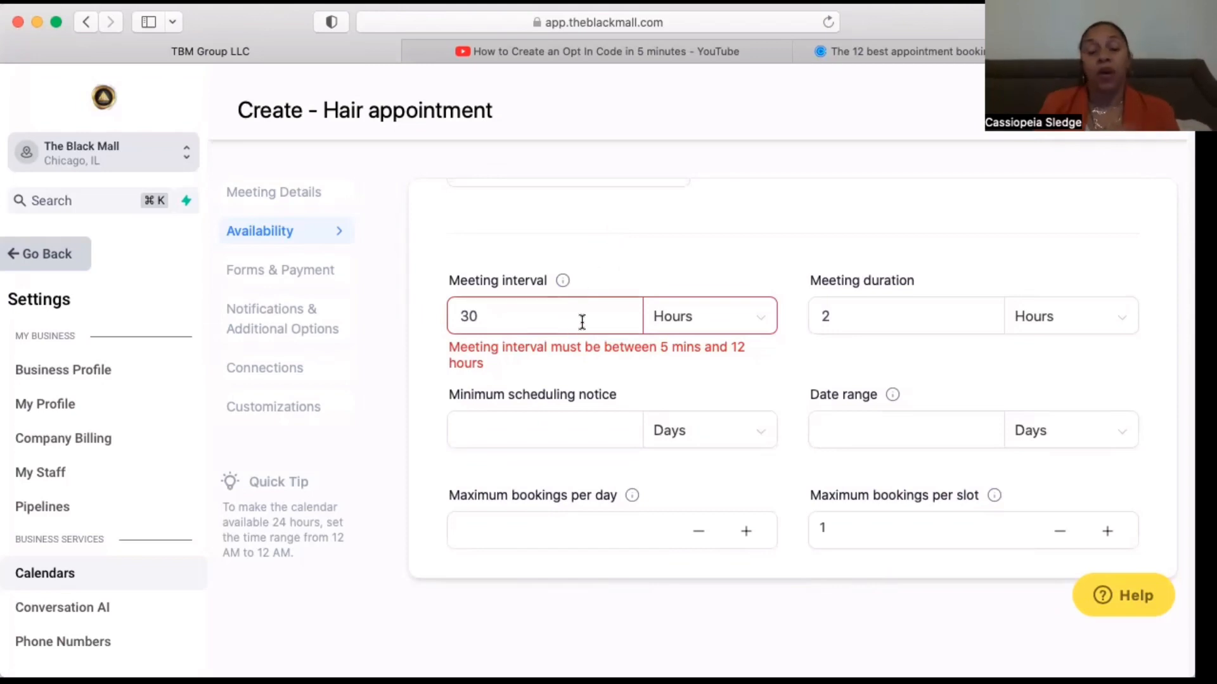
{"action": "left_click", "coordinate": [748, 325]}
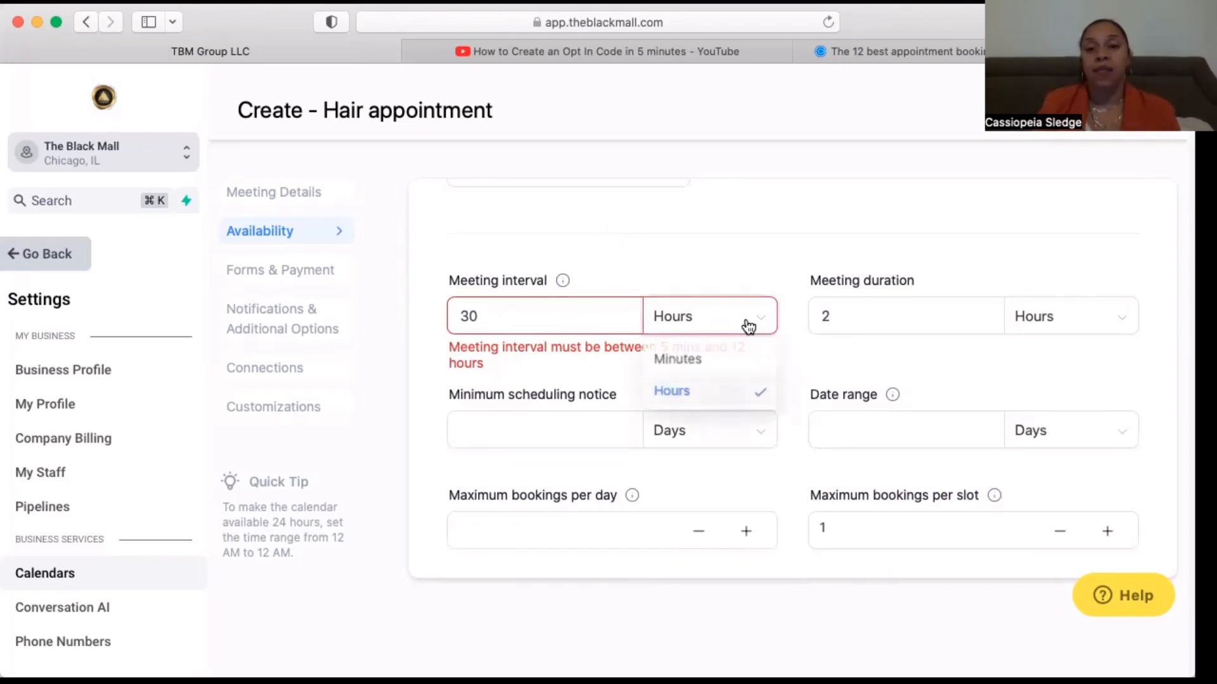
{"action": "left_click", "coordinate": [690, 362]}
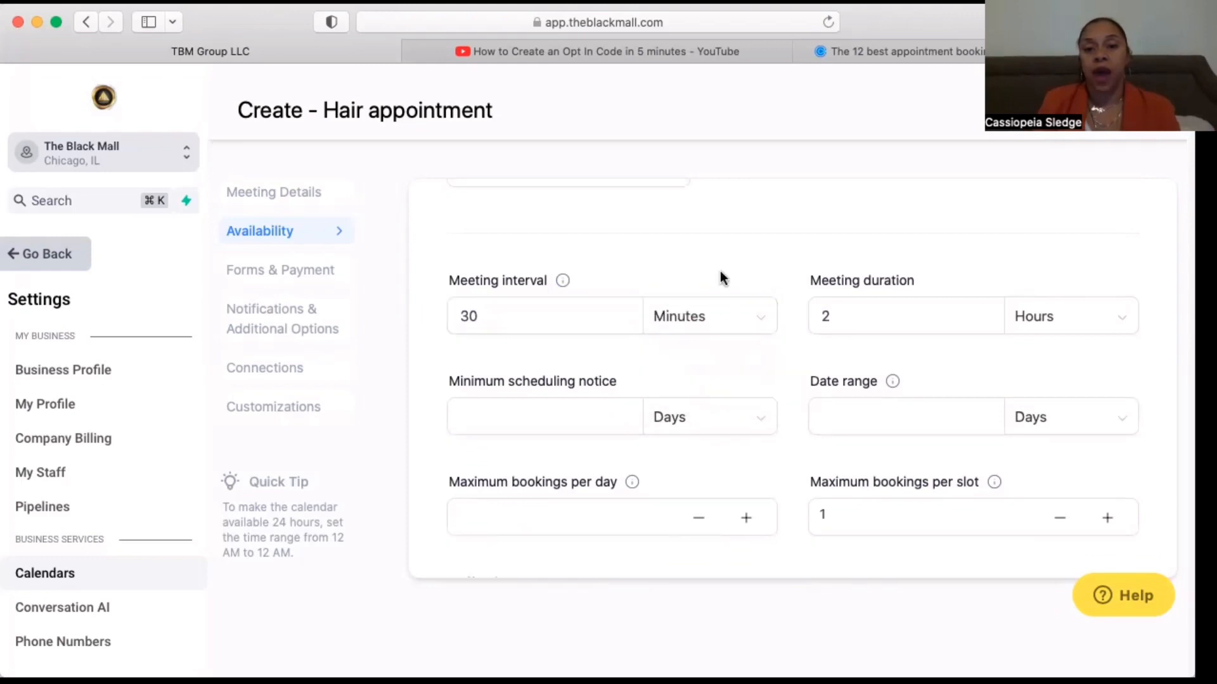
Step: Set the minimum scheduling notice to 2 days
{"action": "scroll", "coordinate": [720, 271], "scroll_direction": "down", "scroll_amount": 3}
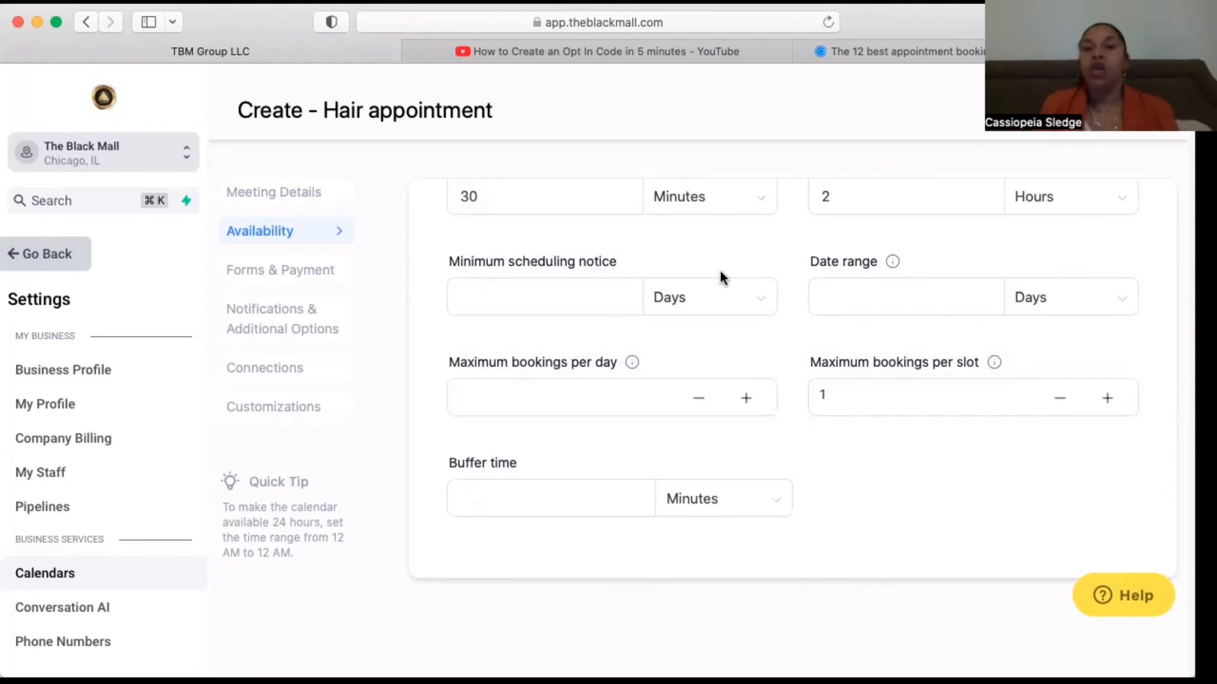
{"action": "left_click", "coordinate": [584, 290]}
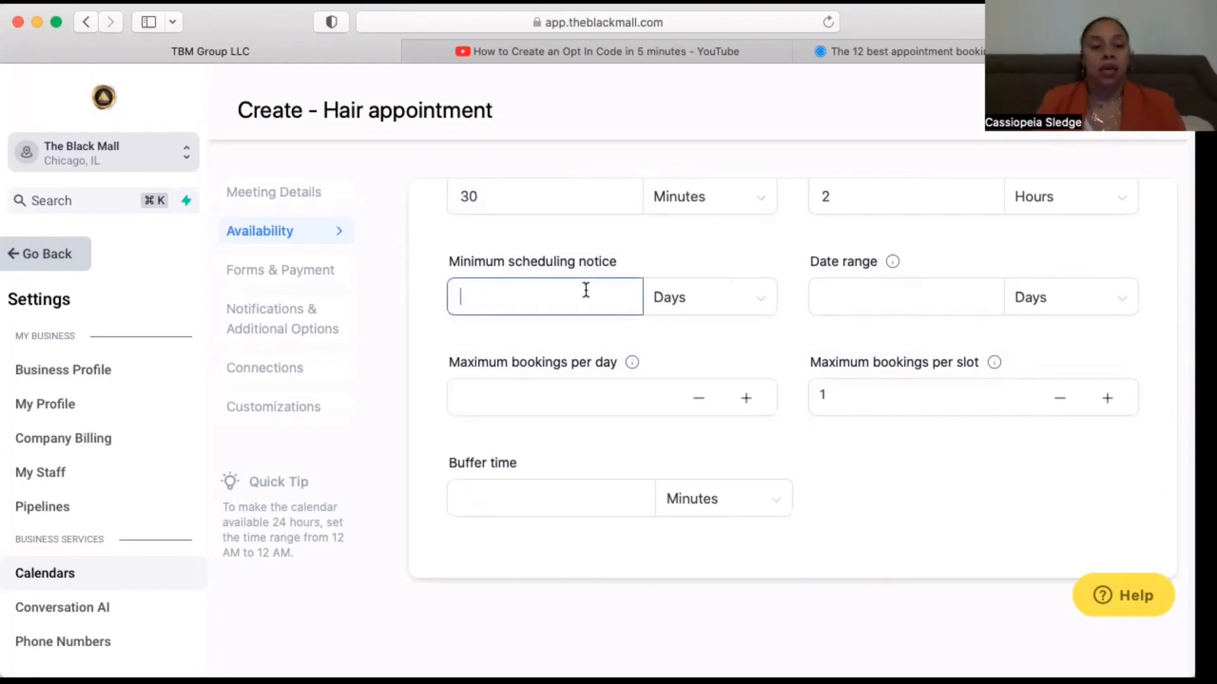
{"action": "type", "text": "2"}
{"action": "left_click", "coordinate": [693, 254]}
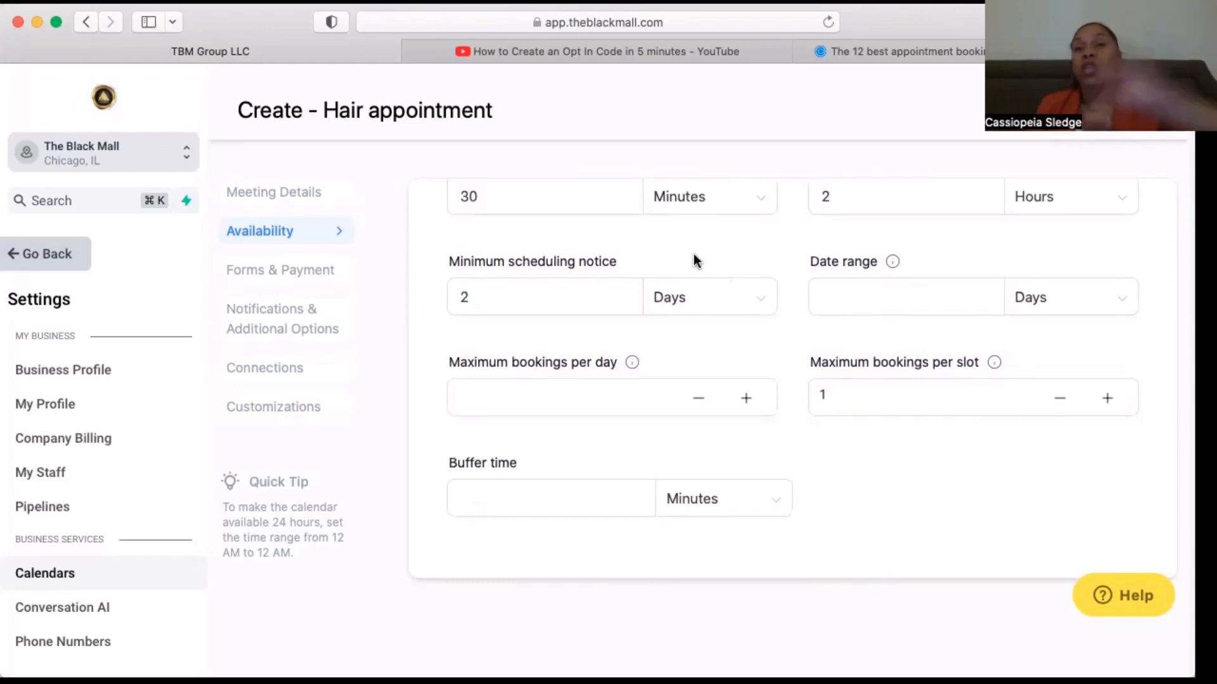
Step: Set the booking date range to 1 month ahead
{"action": "left_click", "coordinate": [881, 300]}
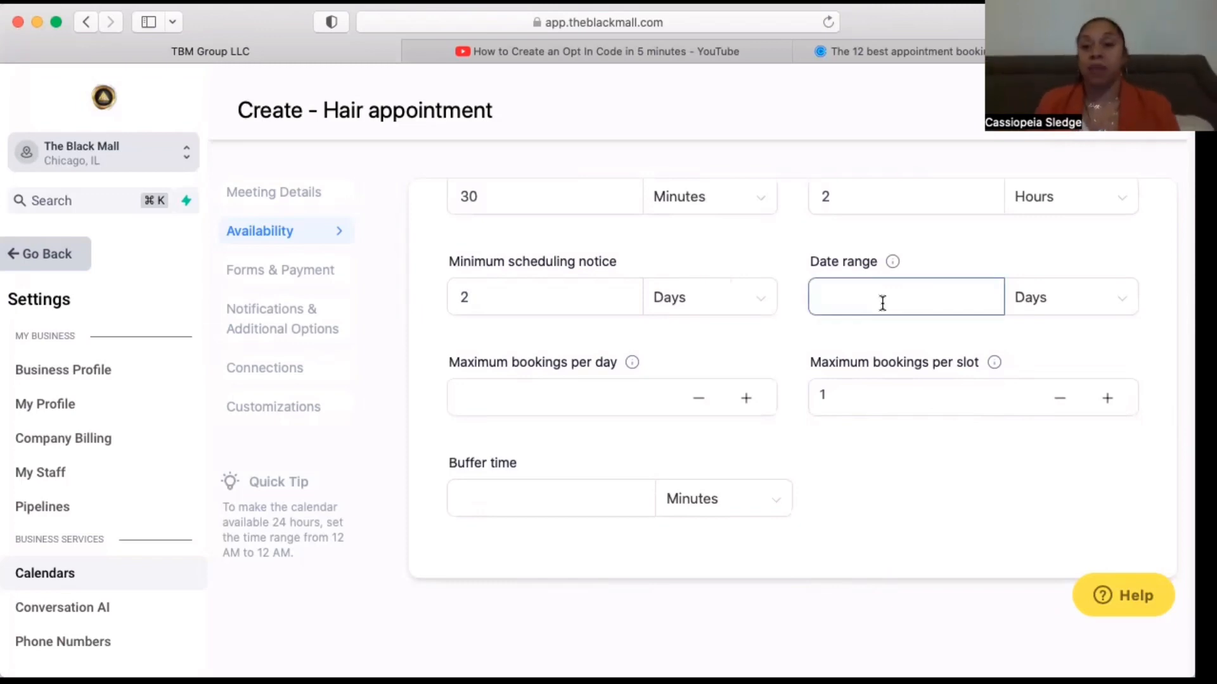
{"action": "left_click", "coordinate": [1121, 305]}
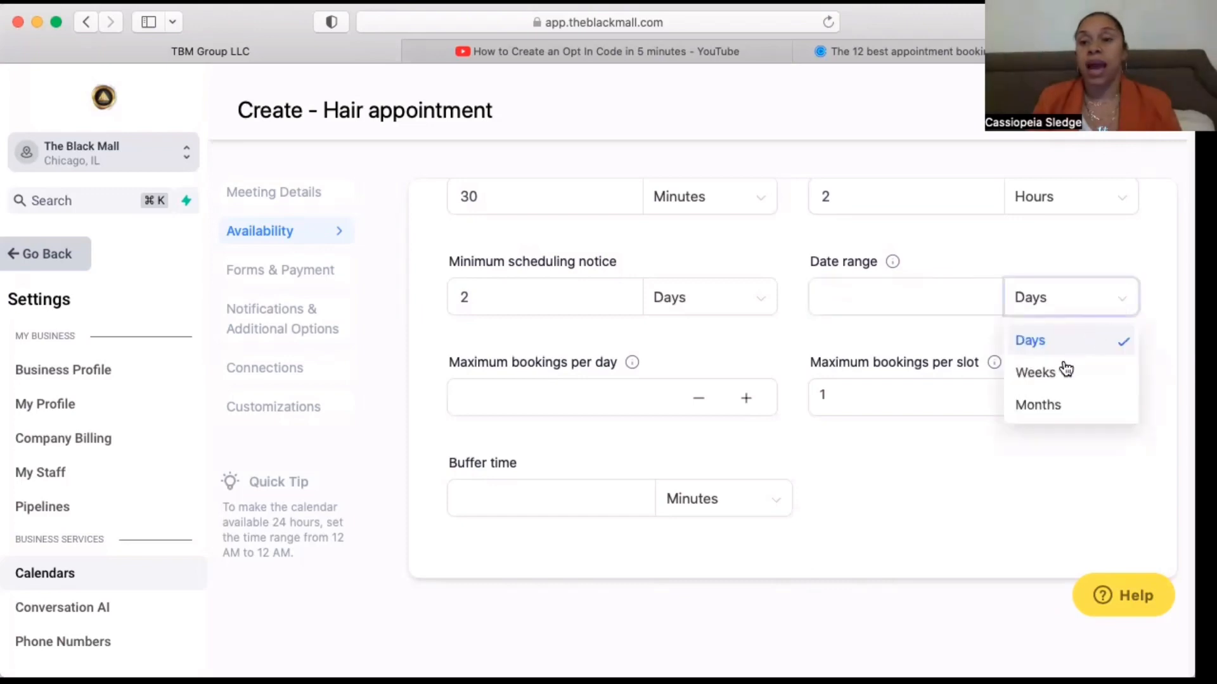
{"action": "left_click", "coordinate": [1042, 407]}
{"action": "left_click", "coordinate": [944, 298]}
{"action": "type", "text": "1"}
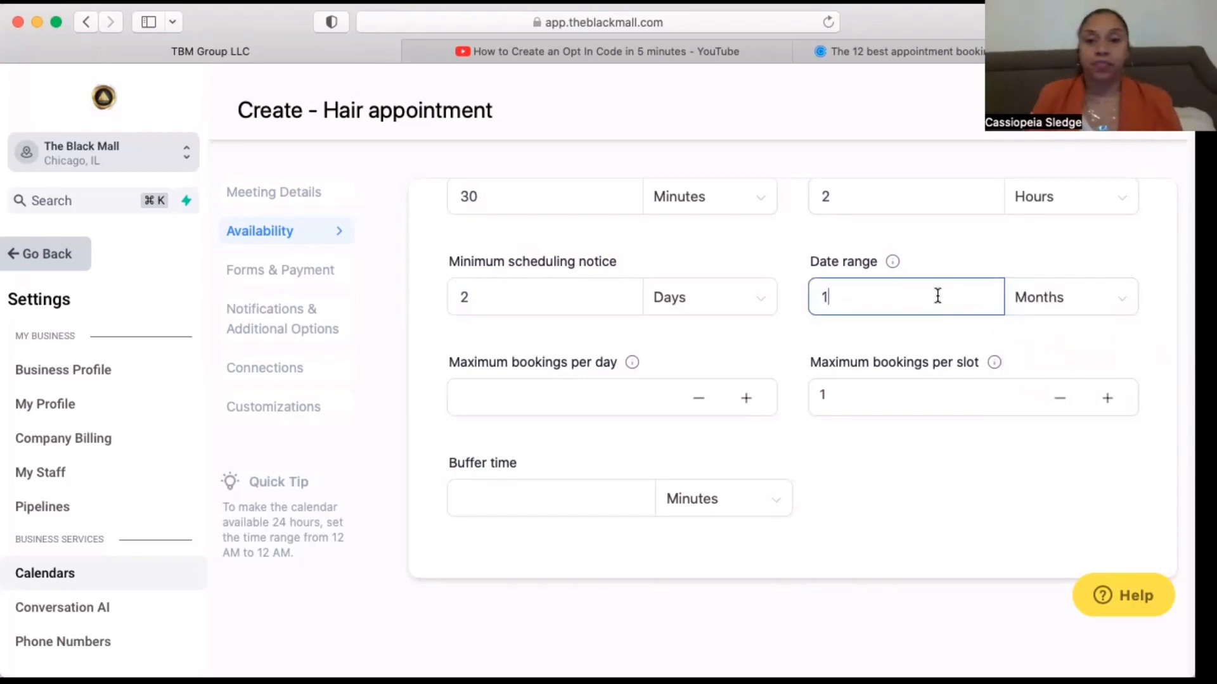
{"action": "left_click", "coordinate": [774, 259]}
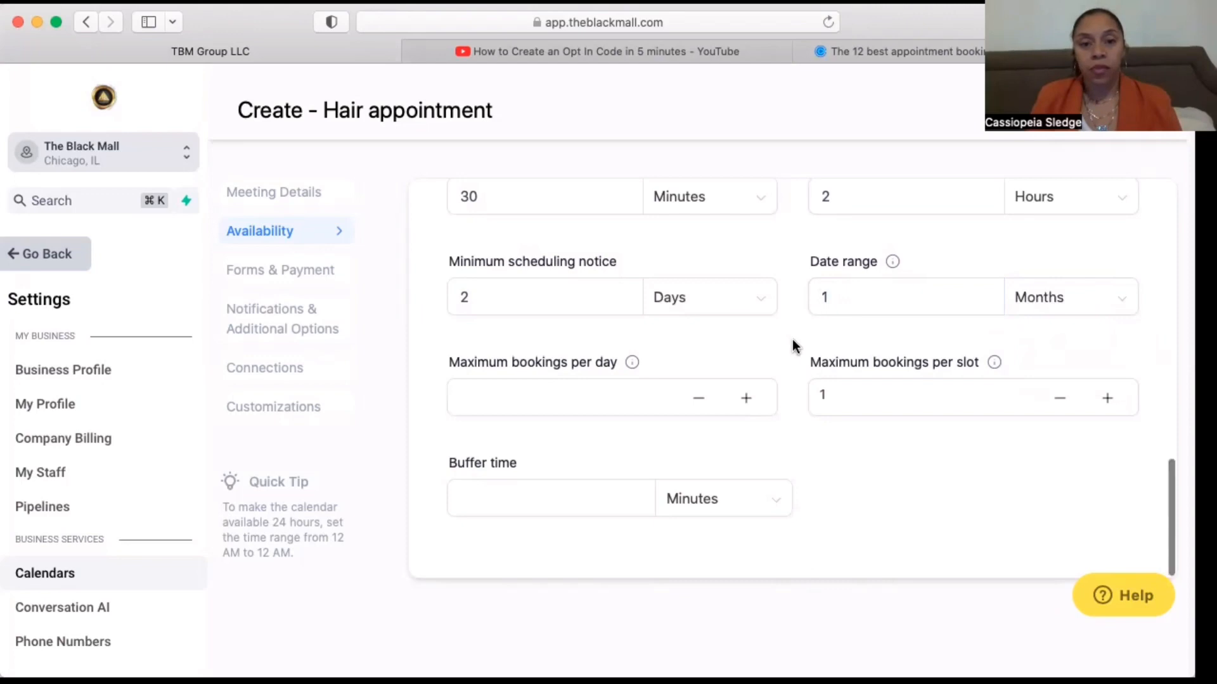
{"action": "left_click", "coordinate": [587, 398]}
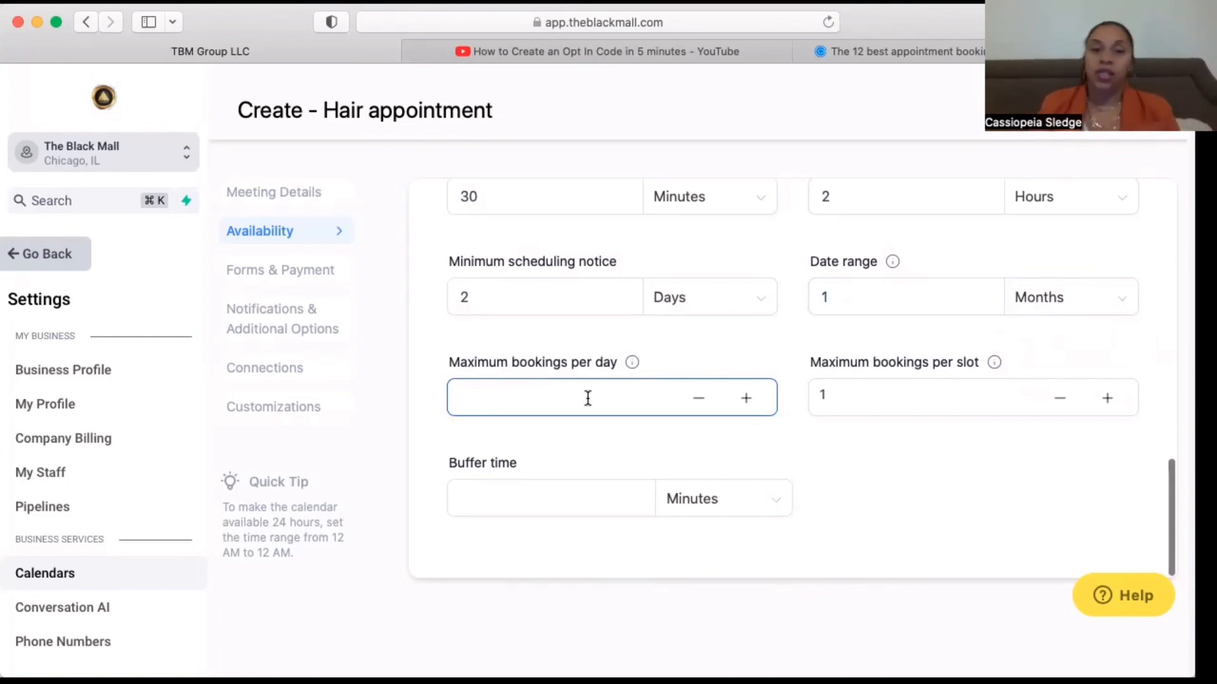
Step: Allow a maximum of 3 bookings per day and 2 per slot
{"action": "left_click", "coordinate": [747, 400]}
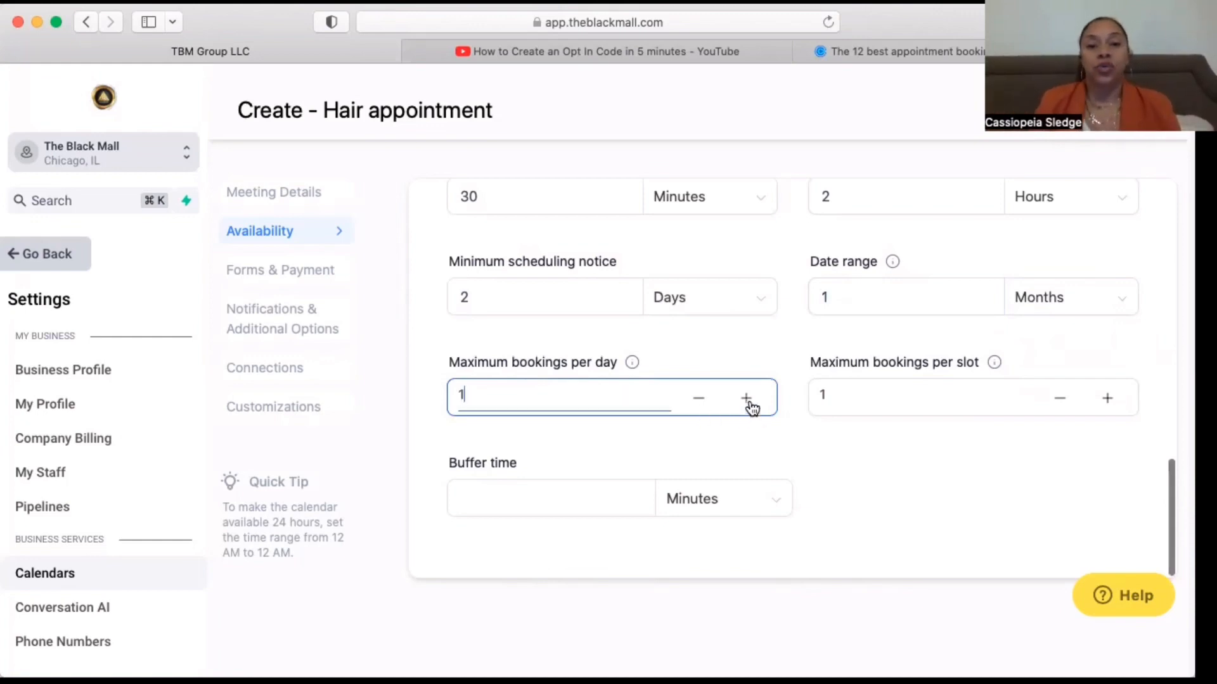
{"action": "left_click", "coordinate": [748, 400]}
{"action": "left_click", "coordinate": [748, 400]}
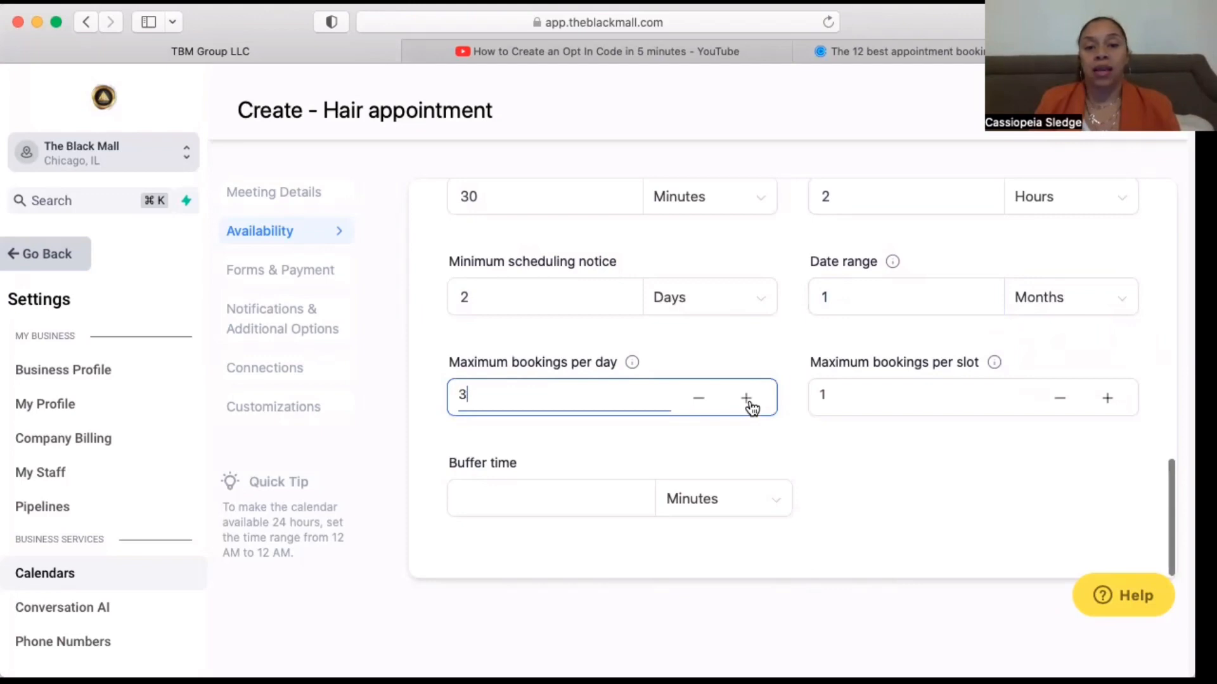
{"action": "left_click", "coordinate": [1027, 448]}
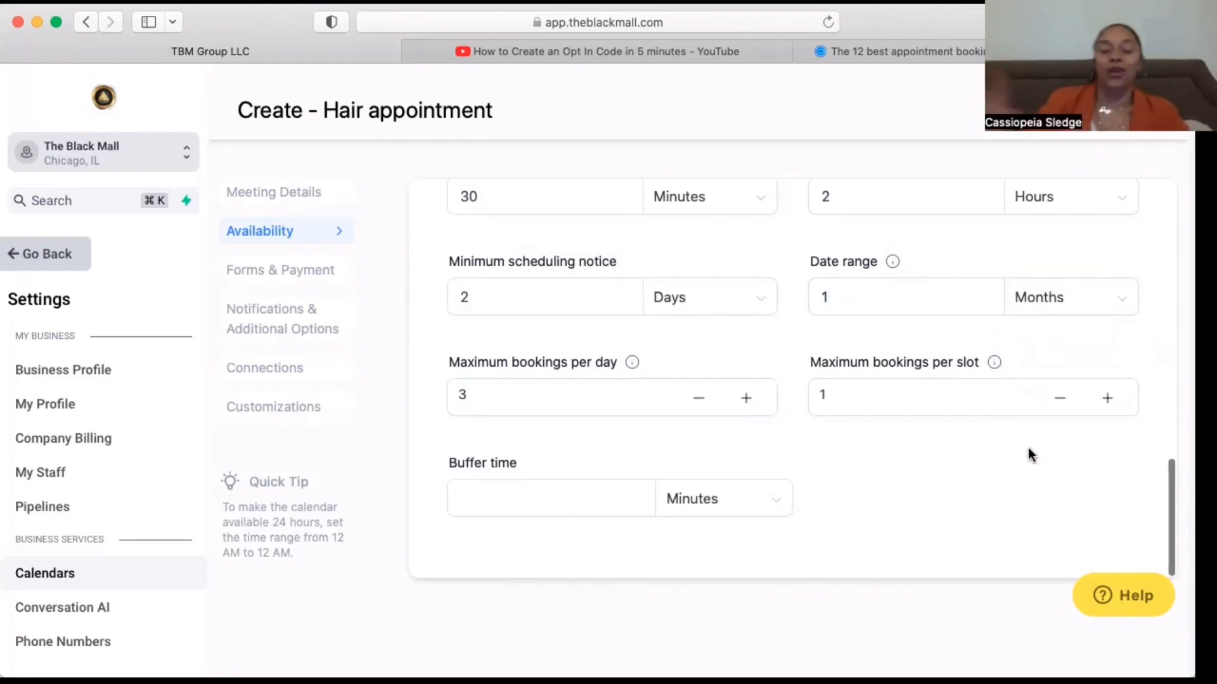
{"action": "left_click", "coordinate": [1108, 398]}
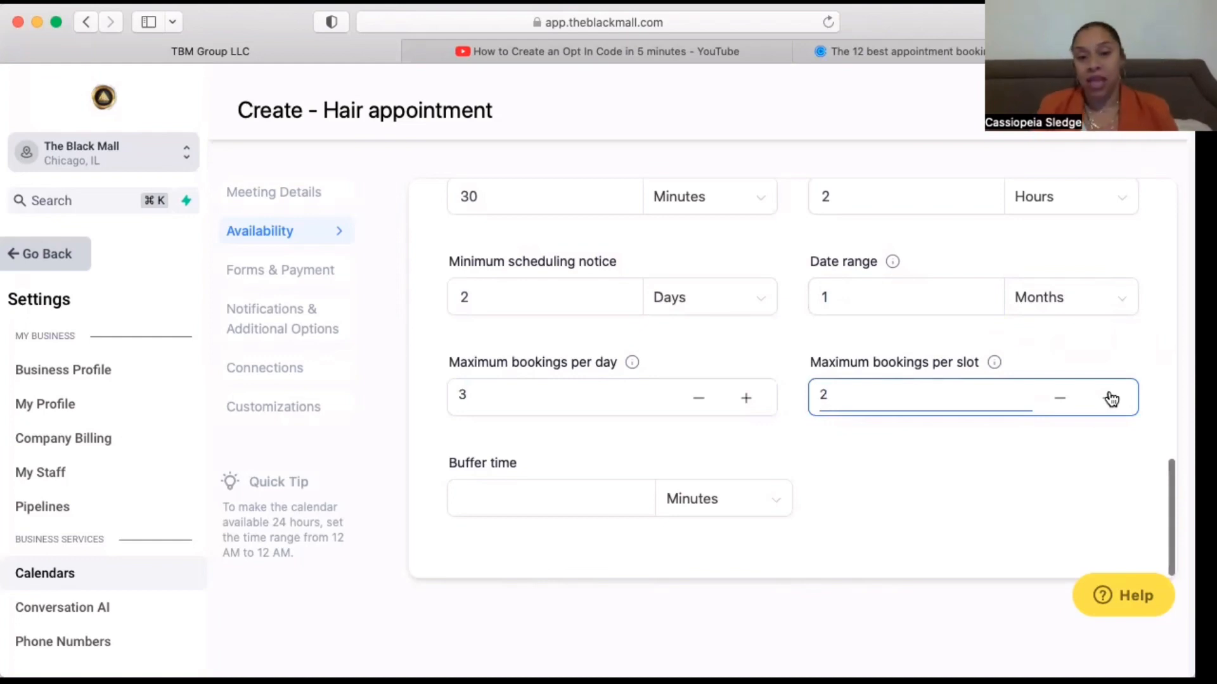
{"action": "left_click", "coordinate": [754, 448]}
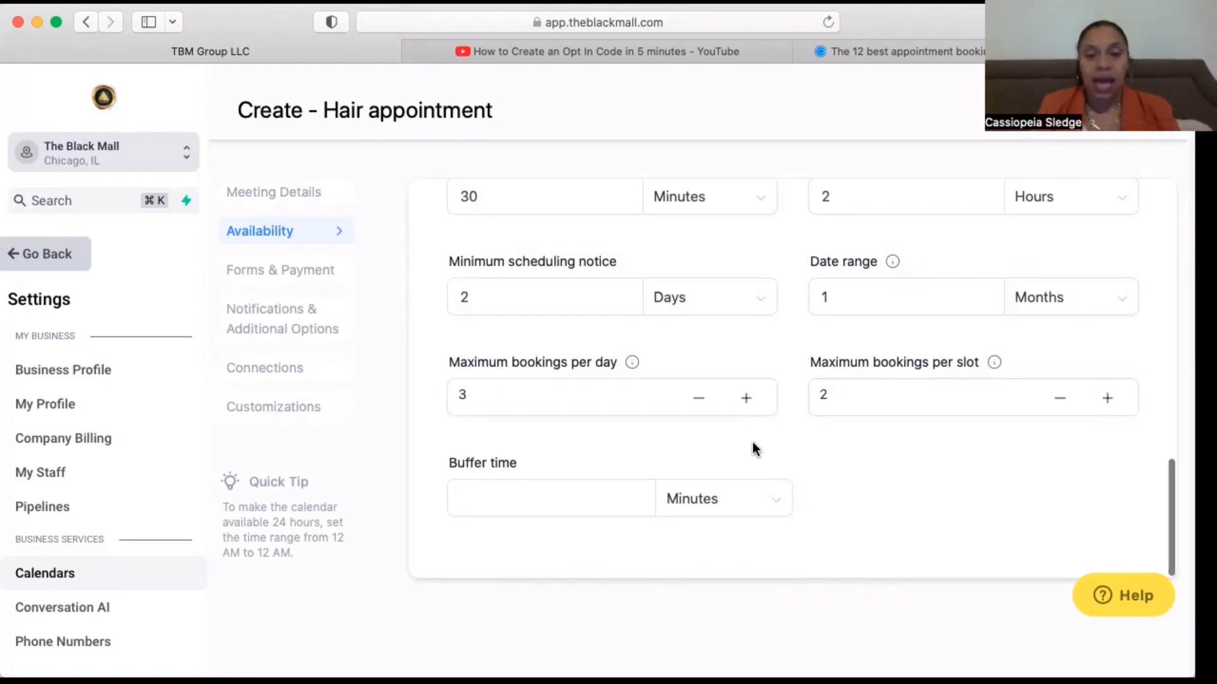
Step: Add a 30-minute buffer time, then move on to Forms & Payment
{"action": "left_click", "coordinate": [593, 498]}
{"action": "type", "text": "30"}
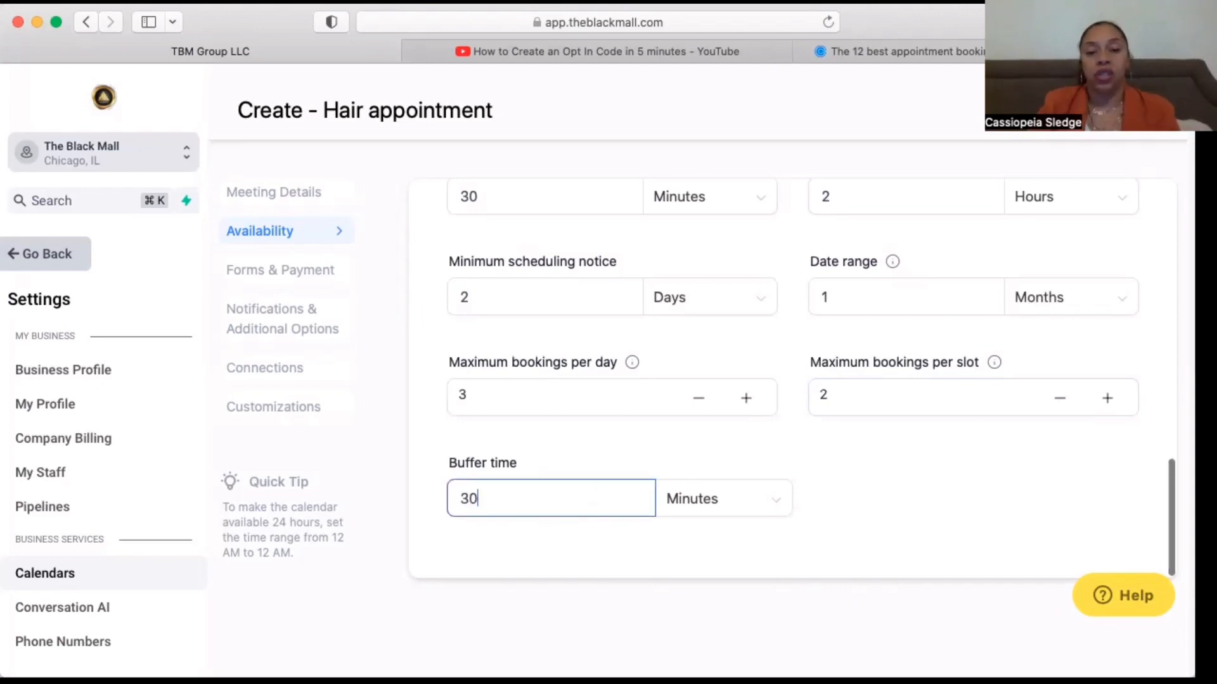
{"action": "left_click", "coordinate": [872, 489]}
{"action": "scroll", "coordinate": [871, 489], "scroll_direction": "up", "scroll_amount": 3}
{"action": "scroll", "coordinate": [872, 496], "scroll_direction": "up", "scroll_amount": 10}
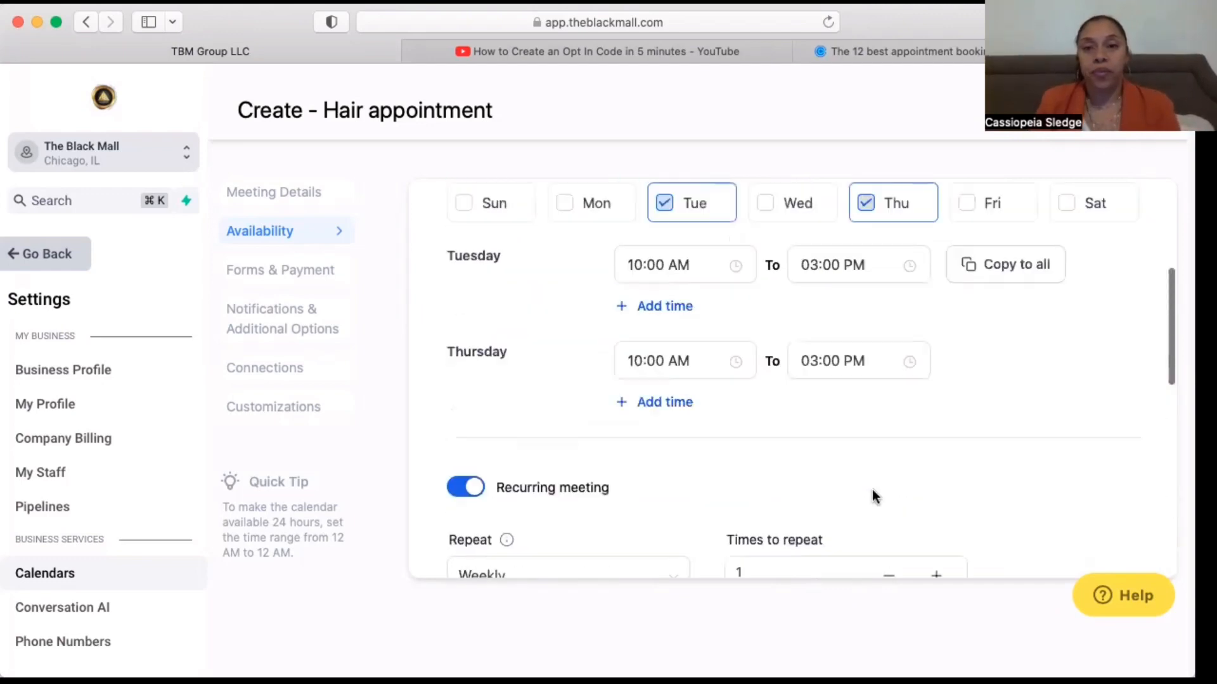
{"action": "scroll", "coordinate": [875, 498], "scroll_direction": "down", "scroll_amount": 10}
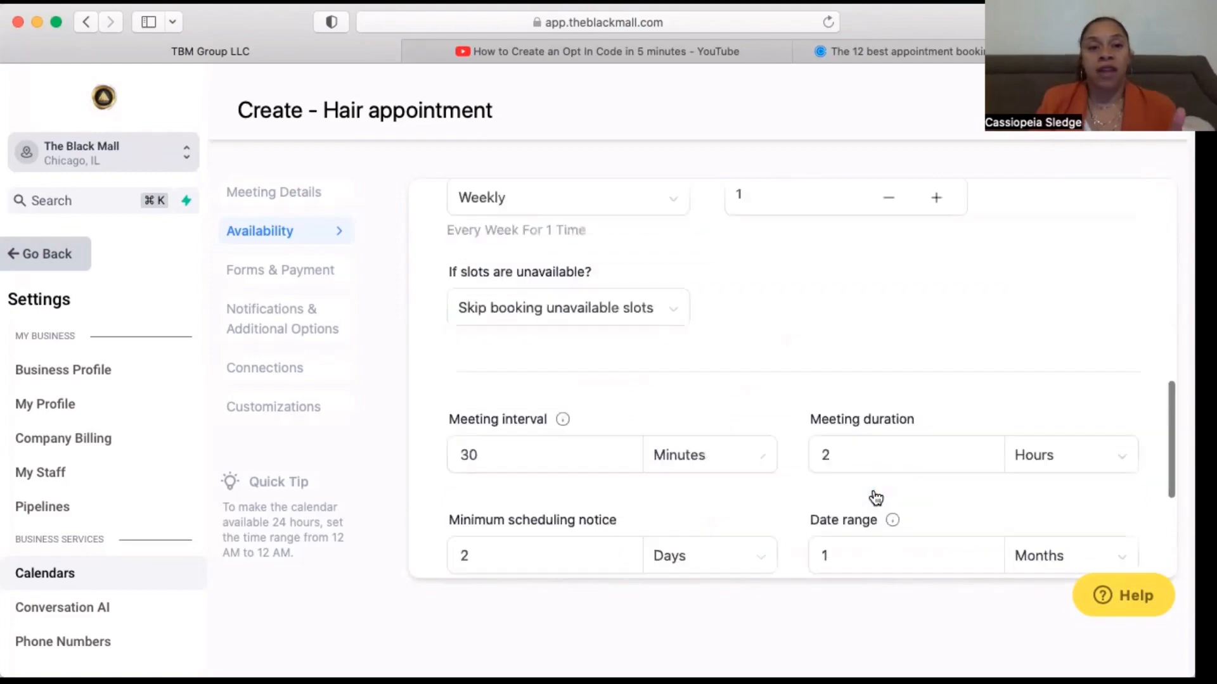
{"action": "left_click", "coordinate": [305, 282]}
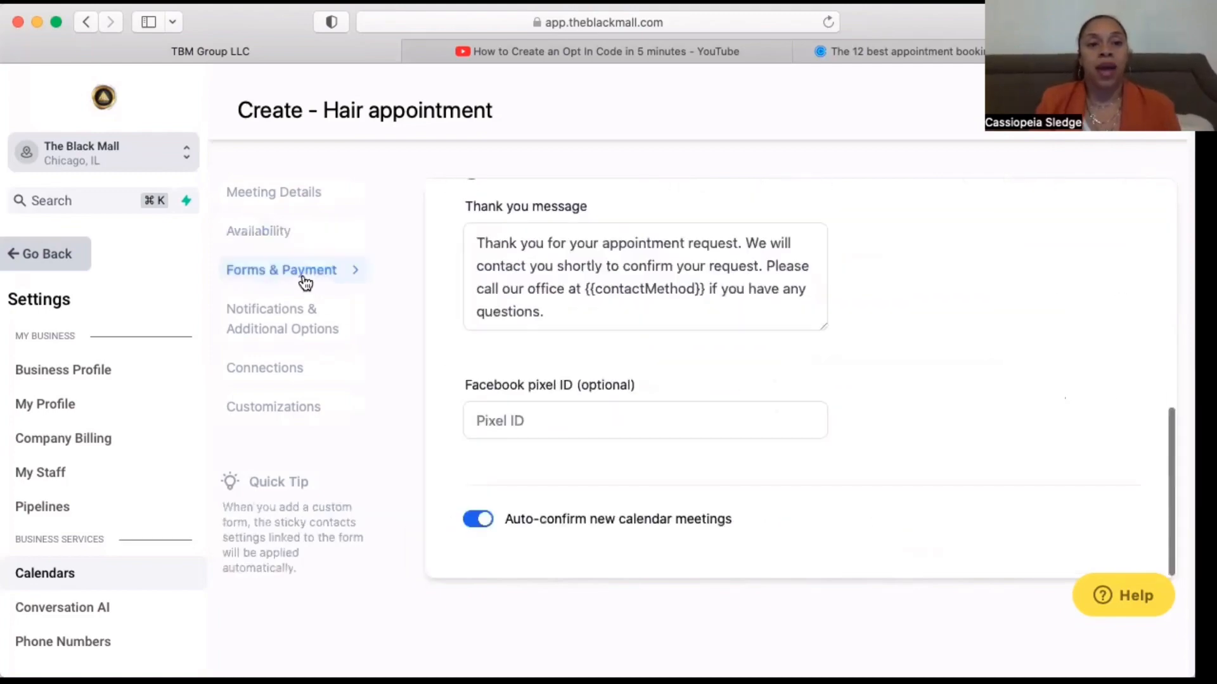
Step: Keep the Default booking form and enable Pre-populate fields for sticky contacts
{"action": "scroll", "coordinate": [780, 342], "scroll_direction": "up", "scroll_amount": 5}
{"action": "scroll", "coordinate": [780, 342], "scroll_direction": "up", "scroll_amount": 3}
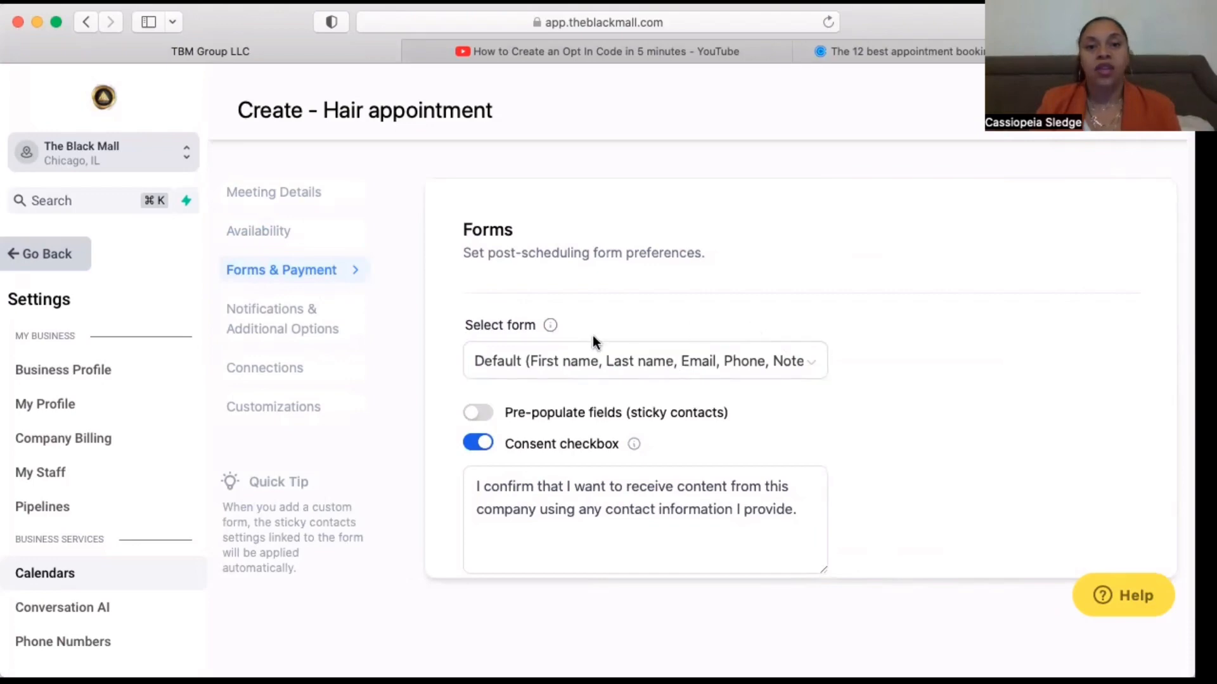
{"action": "left_click", "coordinate": [548, 361]}
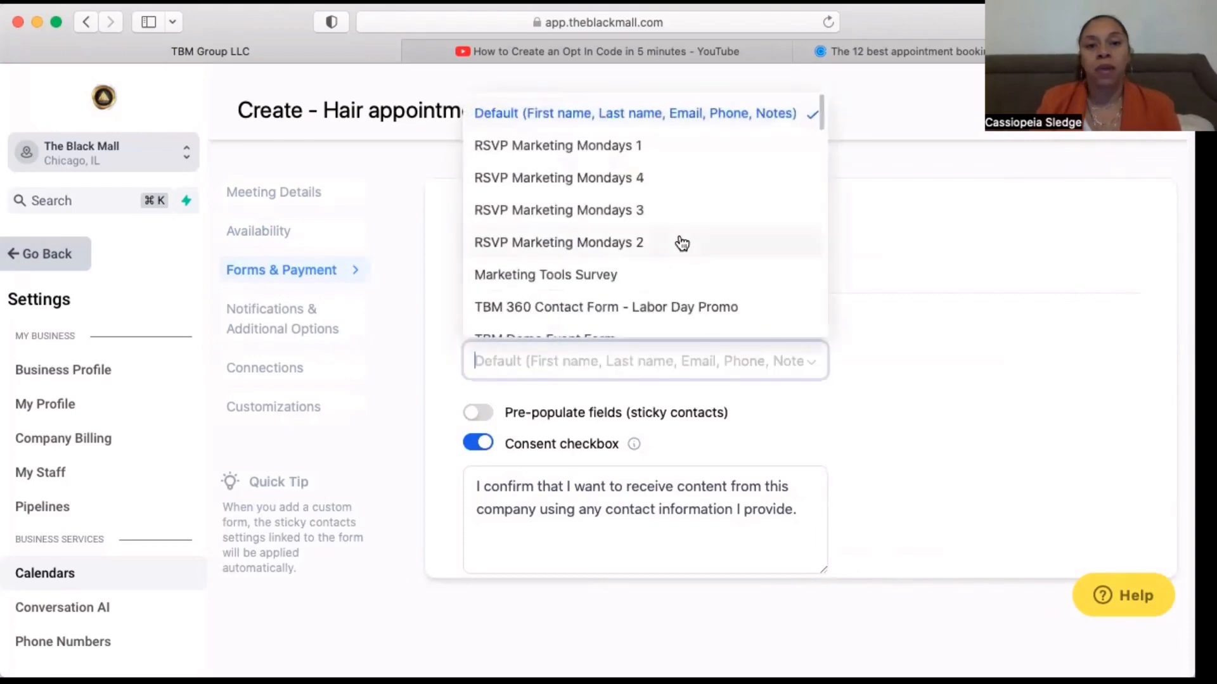
{"action": "left_click", "coordinate": [496, 411]}
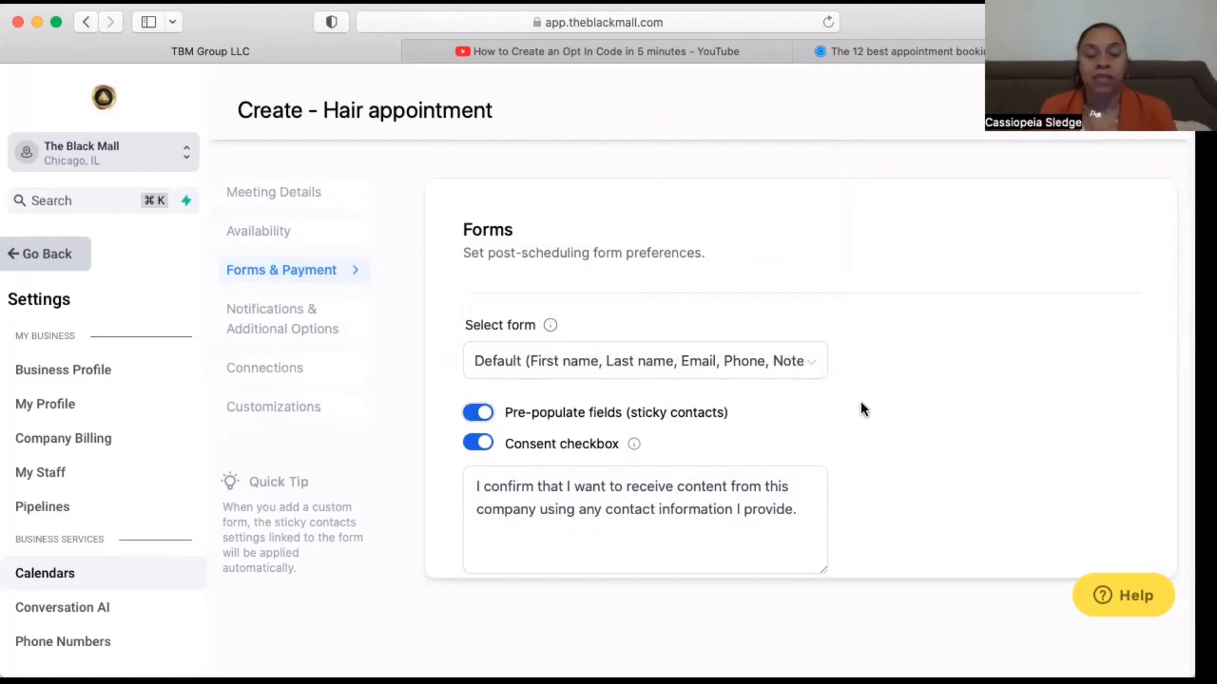
{"action": "scroll", "coordinate": [860, 402], "scroll_direction": "down", "scroll_amount": 5}
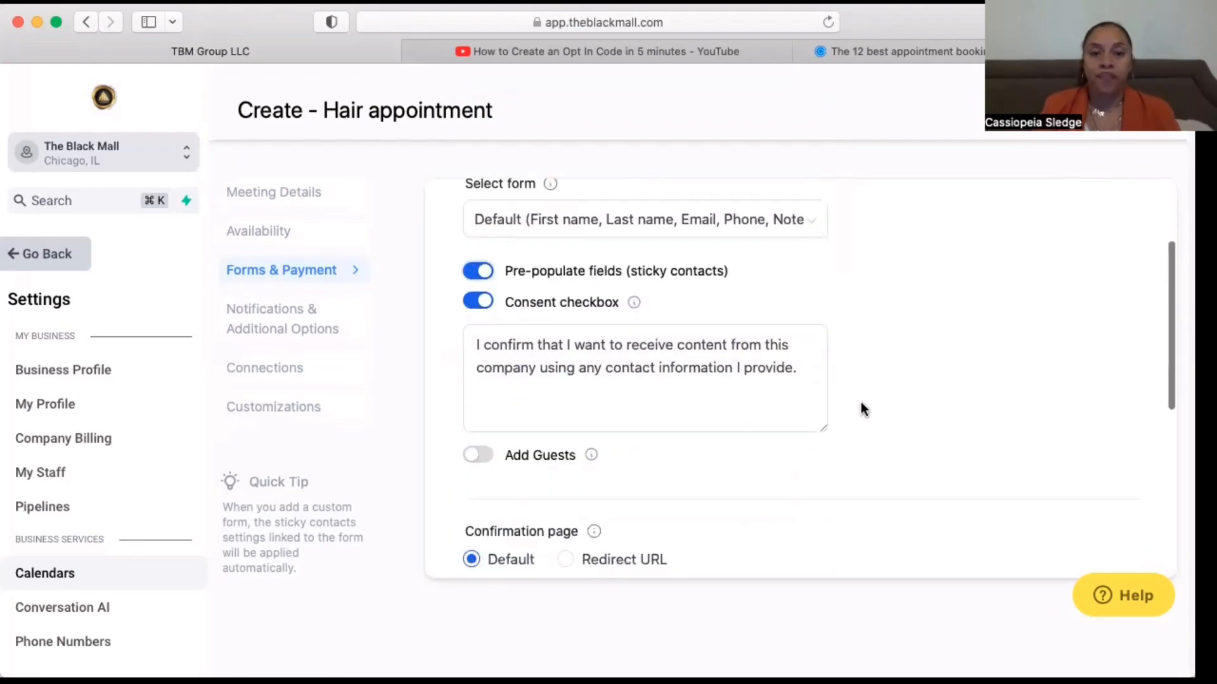
{"action": "scroll", "coordinate": [860, 406], "scroll_direction": "up", "scroll_amount": 1}
{"action": "mouse_move", "coordinate": [635, 344]}
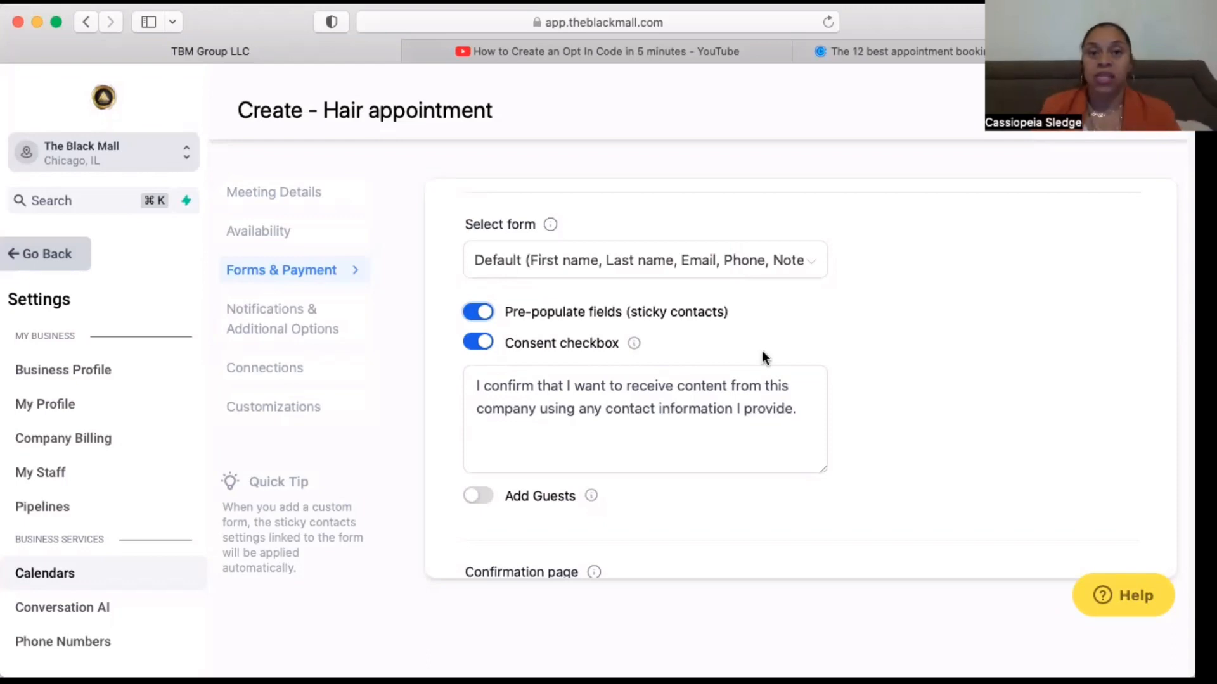
{"action": "scroll", "coordinate": [764, 358], "scroll_direction": "down", "scroll_amount": 3}
Step: Let bookers add guests and redirect to a URL after booking, leaving the pixel ID blank
{"action": "left_click", "coordinate": [487, 339]}
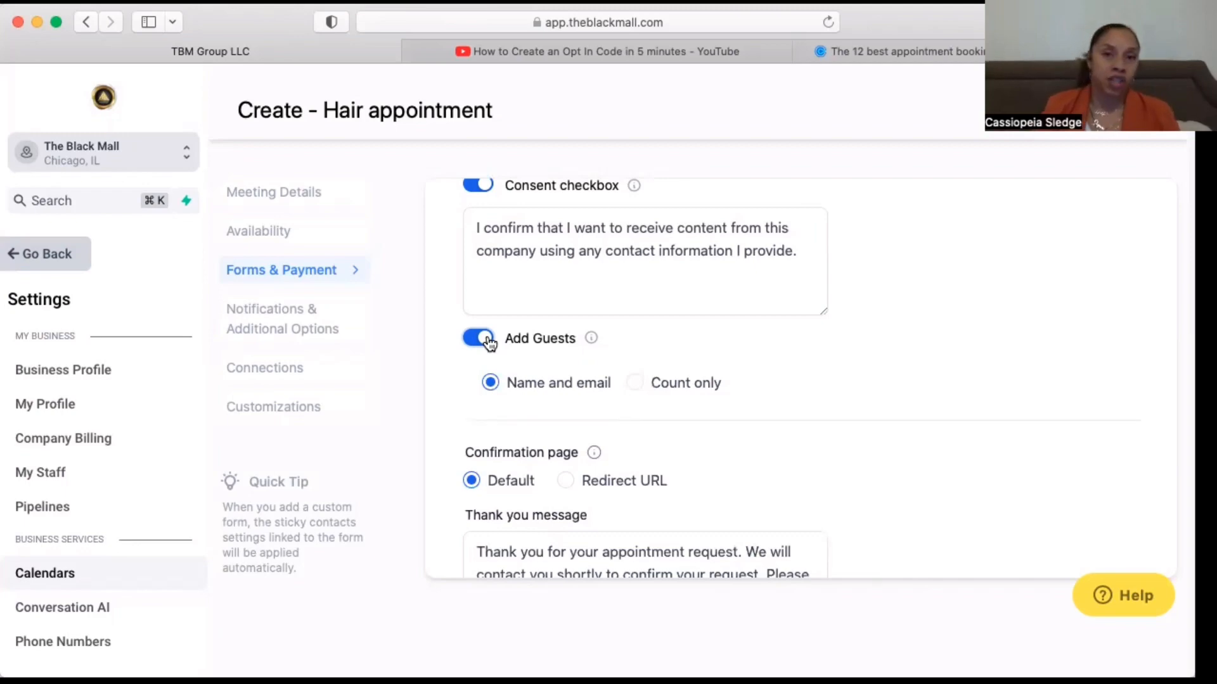
{"action": "scroll", "coordinate": [849, 428], "scroll_direction": "down", "scroll_amount": 5}
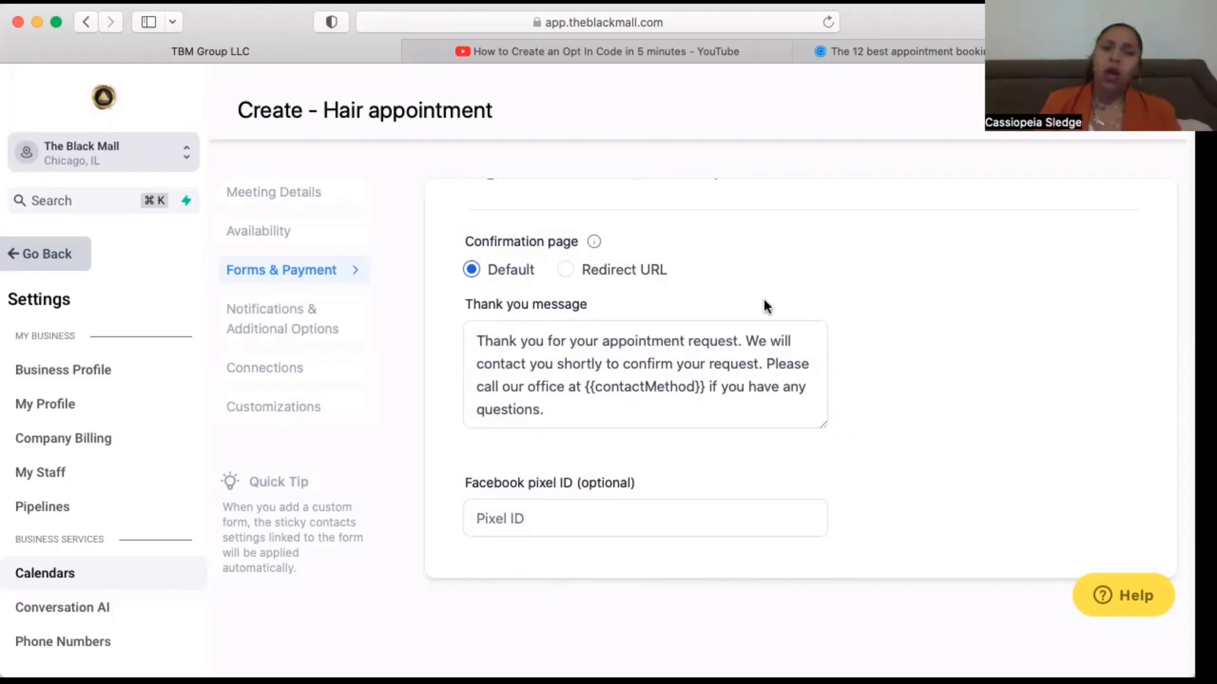
{"action": "left_click", "coordinate": [567, 269]}
{"action": "left_click", "coordinate": [622, 337]}
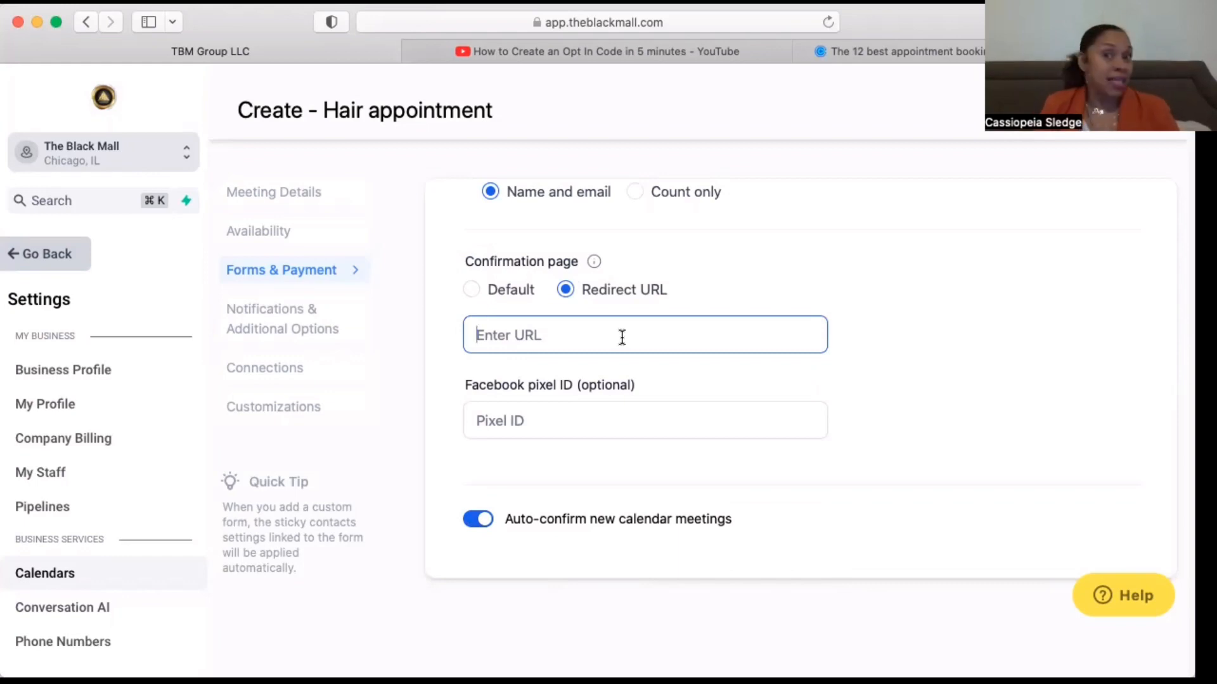
{"action": "left_click", "coordinate": [599, 422]}
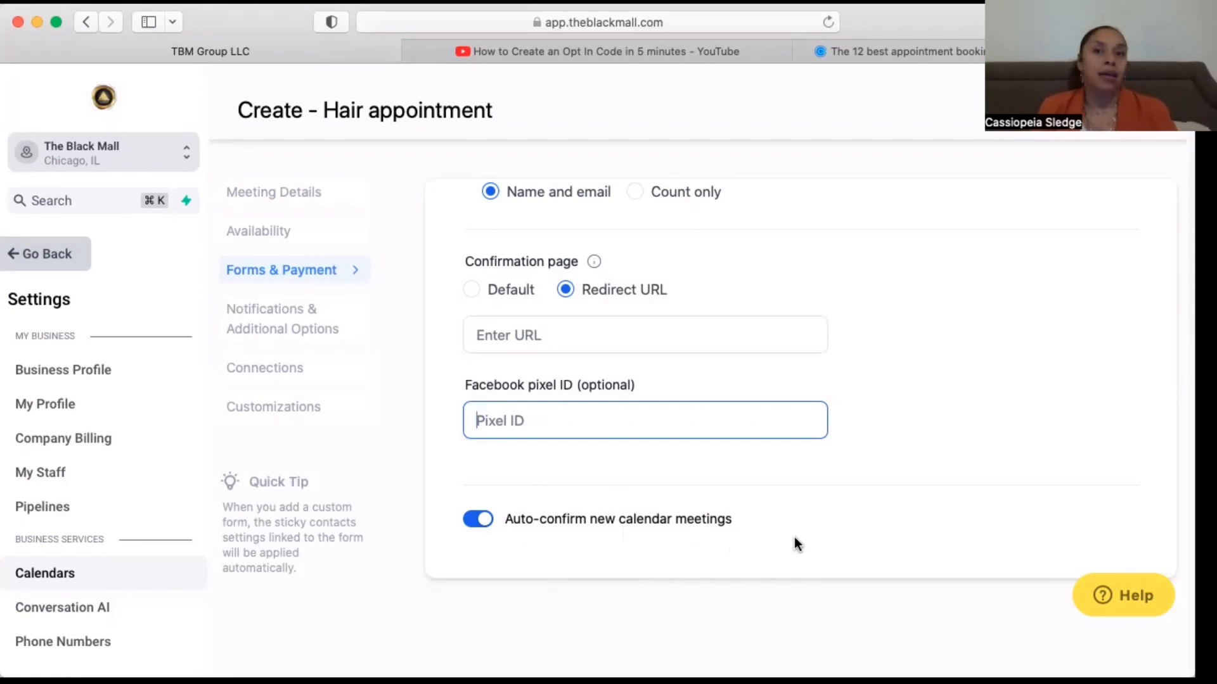
{"action": "left_click", "coordinate": [476, 523]}
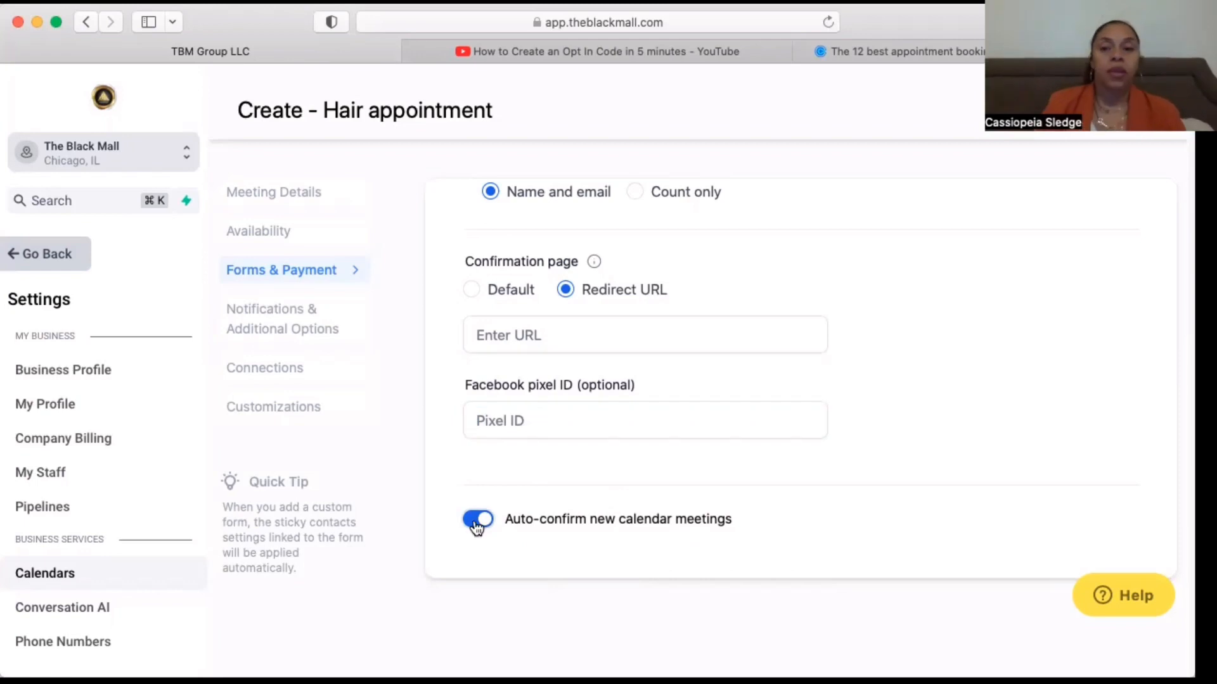
{"action": "scroll", "coordinate": [732, 435], "scroll_direction": "up", "scroll_amount": 10}
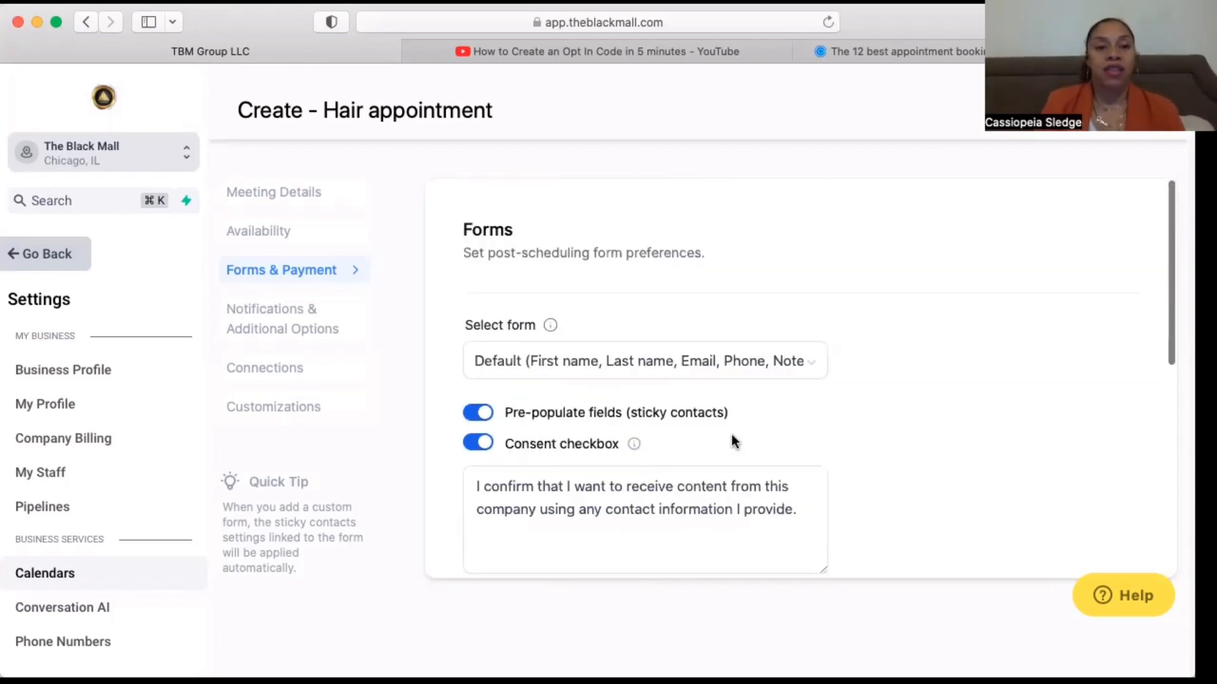
{"action": "left_click", "coordinate": [308, 315]}
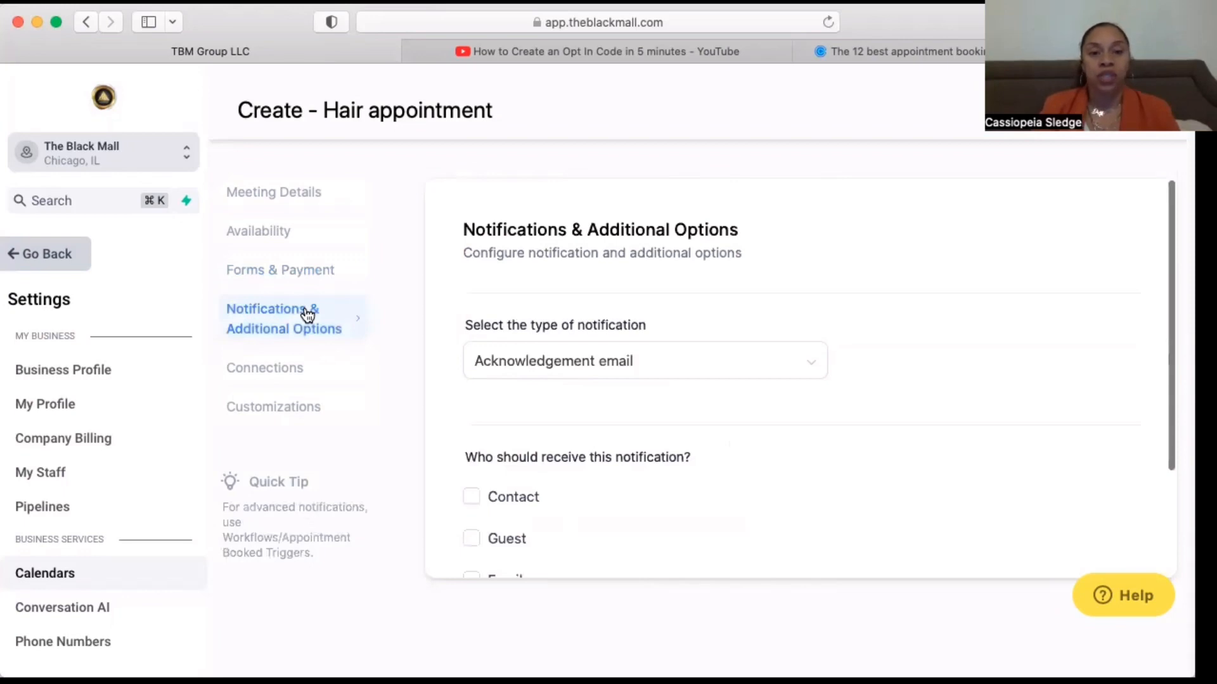
Step: Set the notification type to Acknowledgement email and tick Contact, Guest and Emails as recipients
{"action": "scroll", "coordinate": [809, 292], "scroll_direction": "down", "scroll_amount": 2}
{"action": "scroll", "coordinate": [809, 291], "scroll_direction": "up", "scroll_amount": 2}
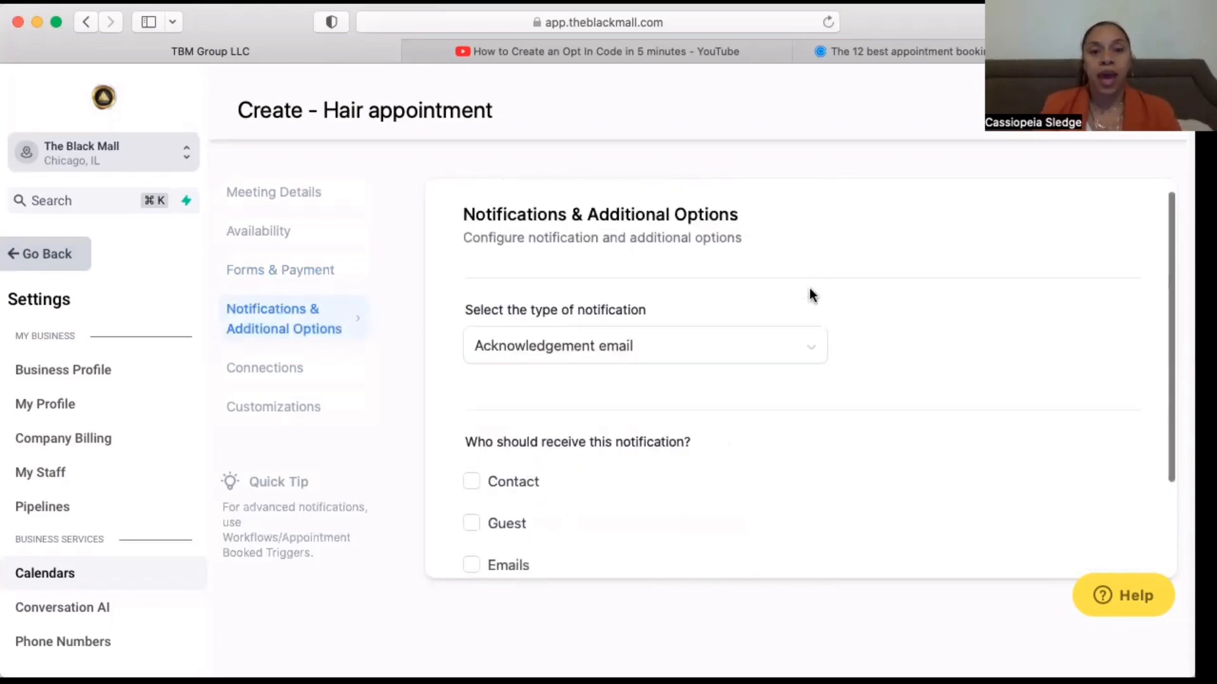
{"action": "left_click", "coordinate": [808, 368]}
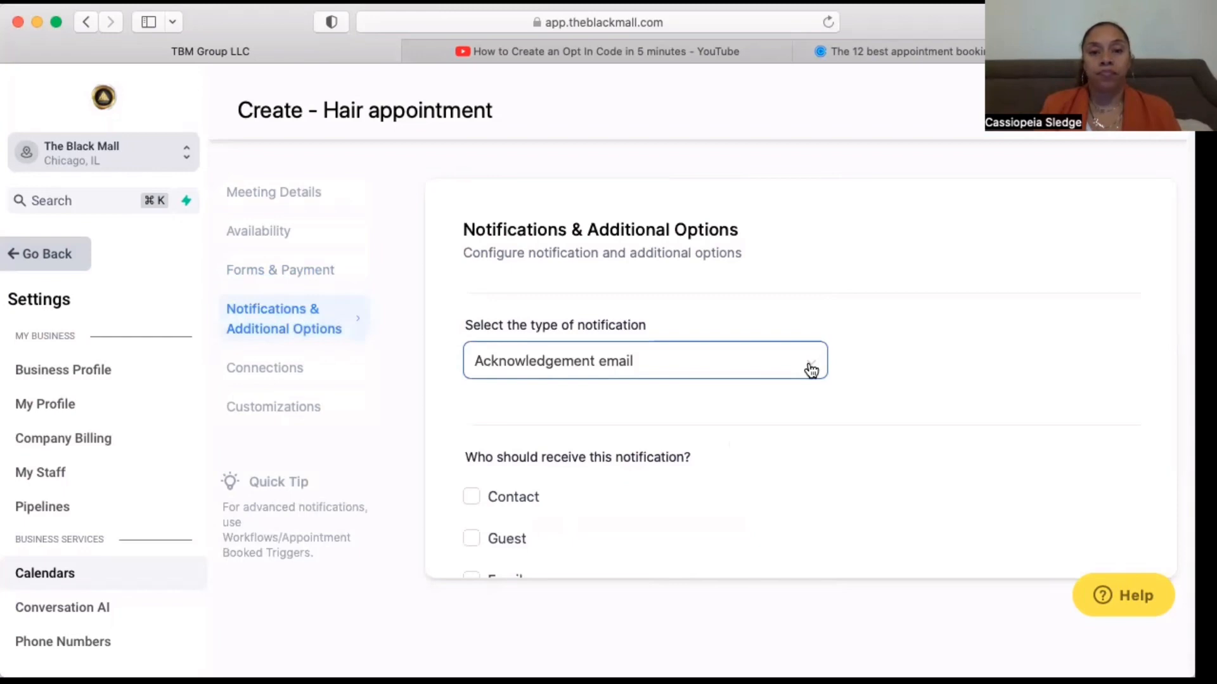
{"action": "left_click", "coordinate": [809, 370]}
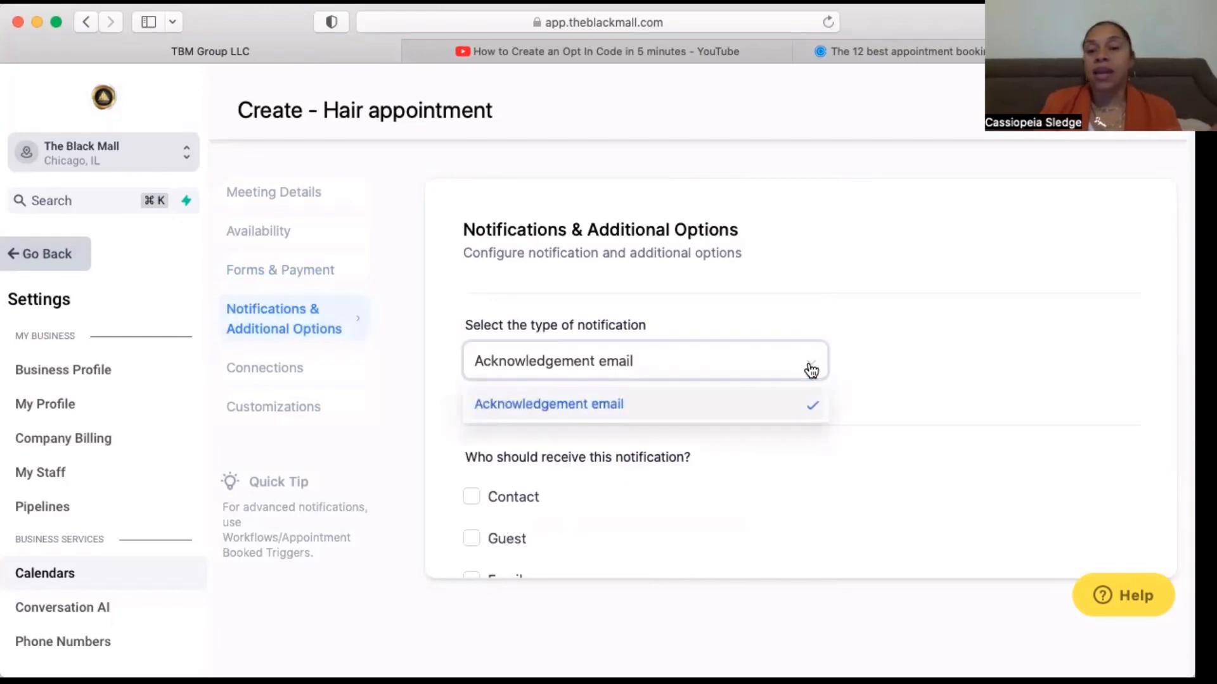
{"action": "left_click", "coordinate": [842, 333]}
{"action": "scroll", "coordinate": [843, 333], "scroll_direction": "down", "scroll_amount": 3}
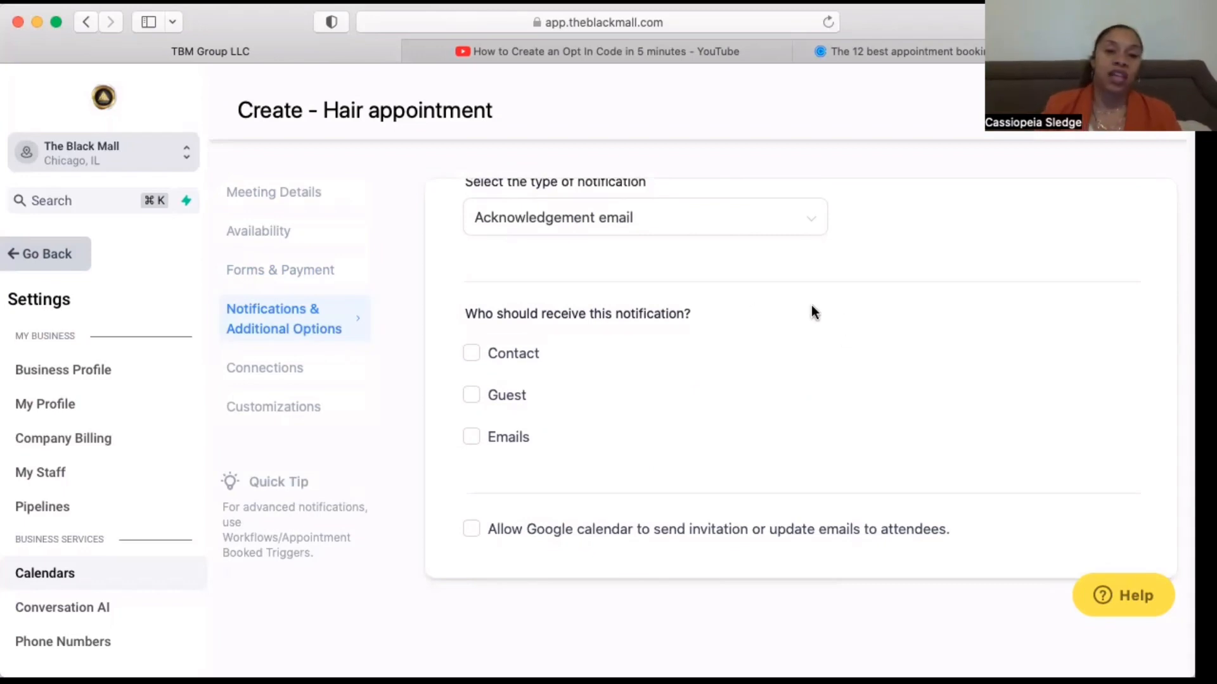
{"action": "left_click", "coordinate": [472, 355]}
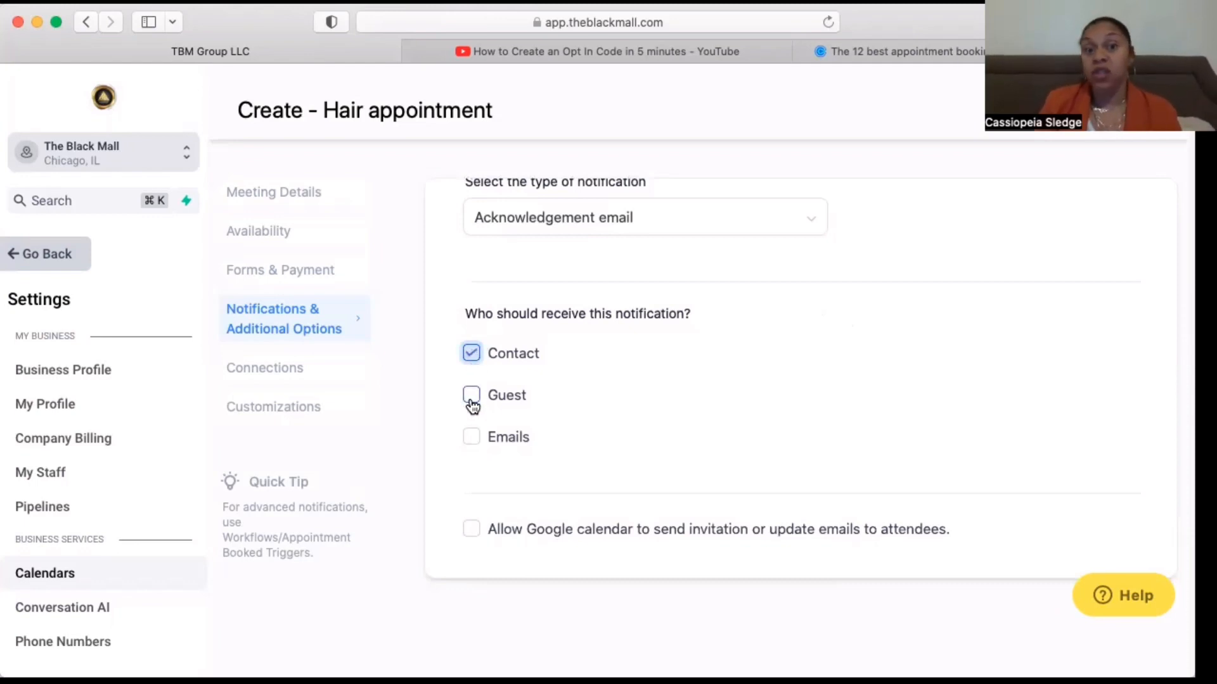
{"action": "left_click", "coordinate": [472, 397]}
{"action": "left_click", "coordinate": [470, 438]}
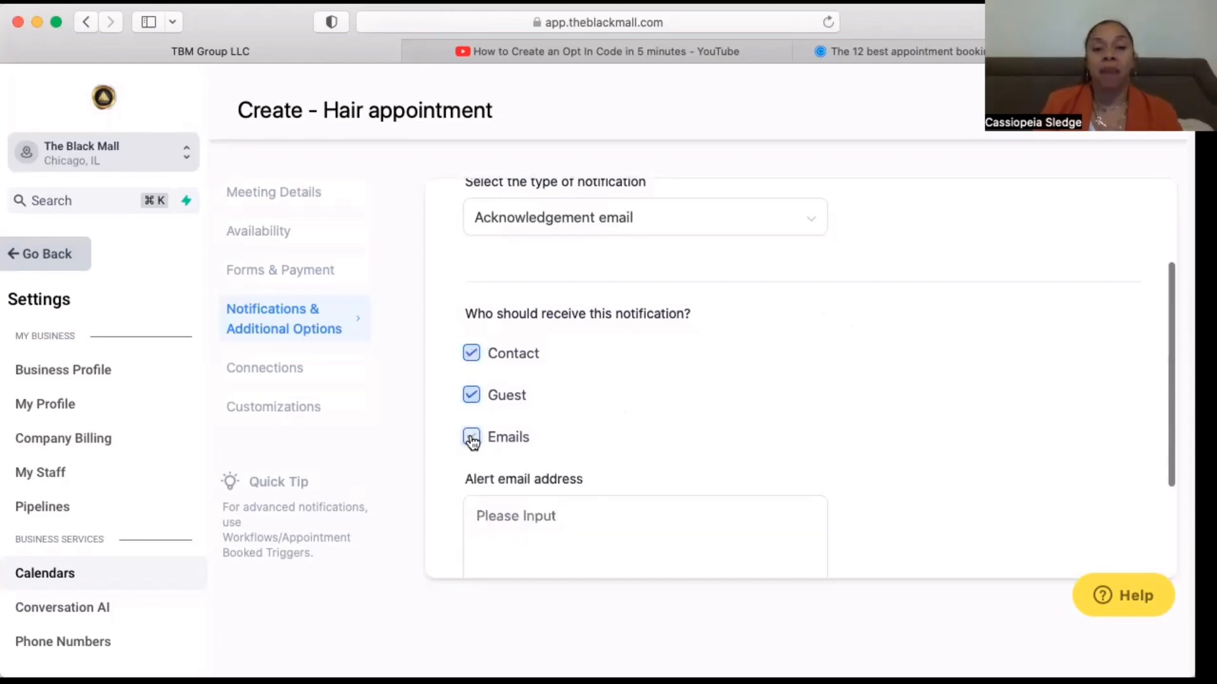
Step: Paste the two alert email addresses and allow Google Calendar to email attendee invitations
{"action": "scroll", "coordinate": [640, 428], "scroll_direction": "down", "scroll_amount": 3}
{"action": "left_click", "coordinate": [593, 387]}
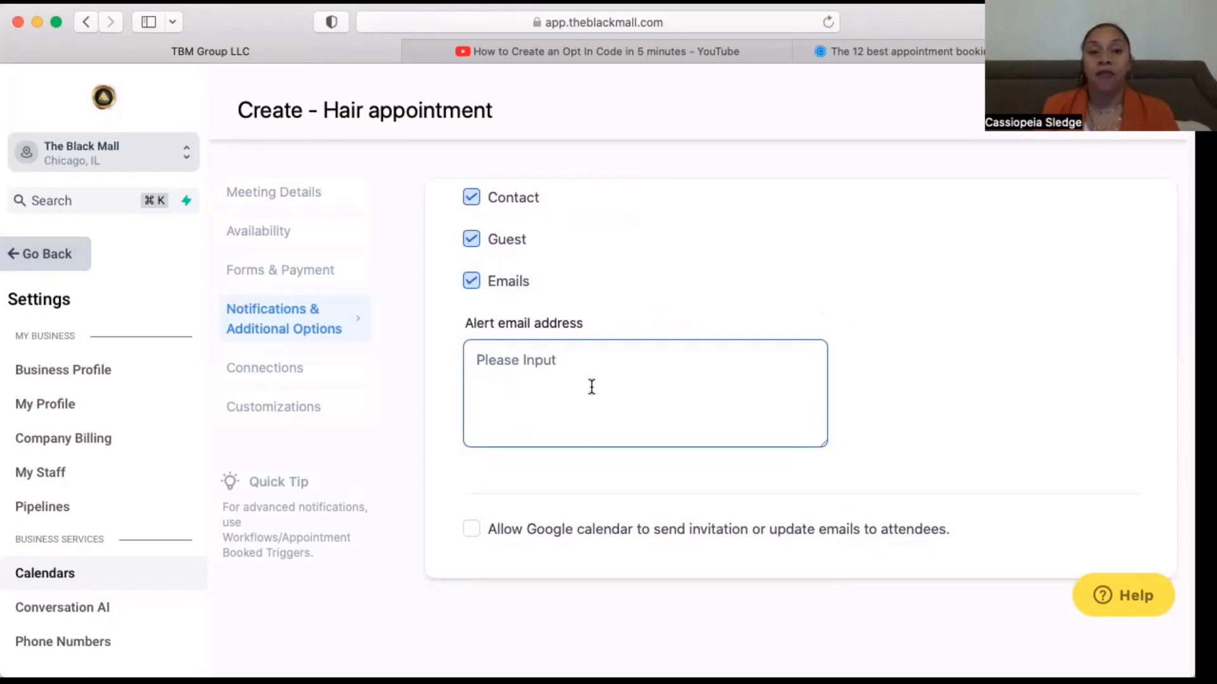
{"action": "key", "text": "super+v"}
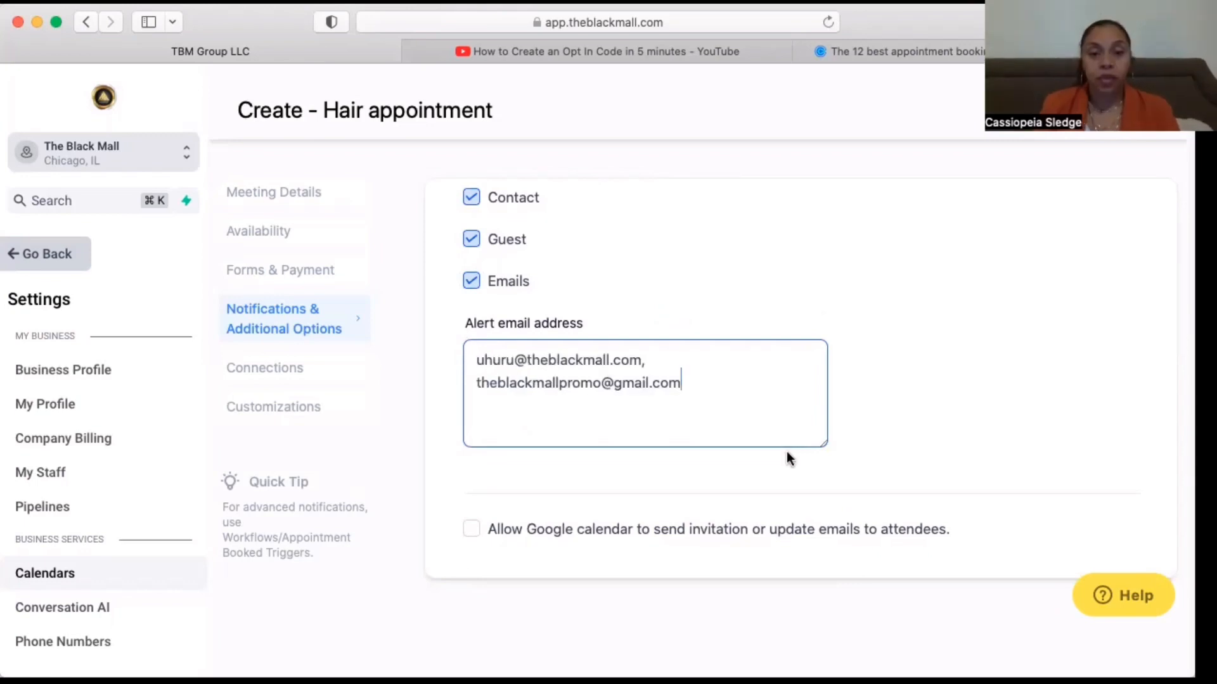
{"action": "left_click", "coordinate": [472, 532]}
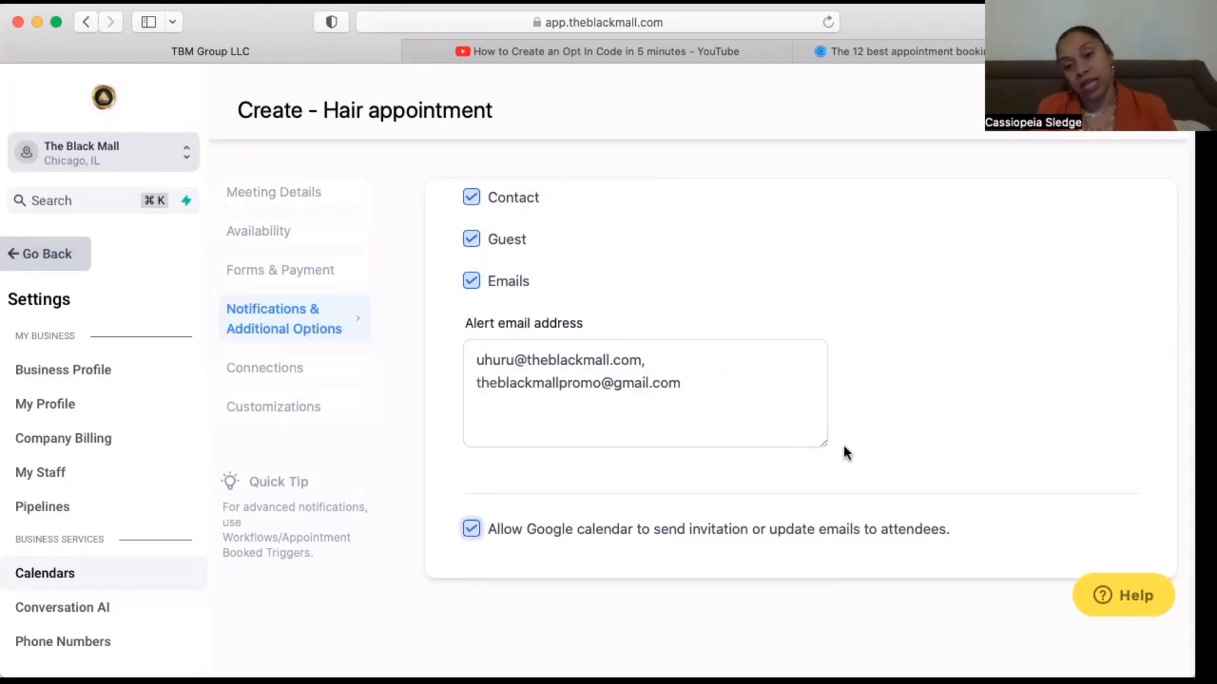
{"action": "left_click", "coordinate": [271, 379]}
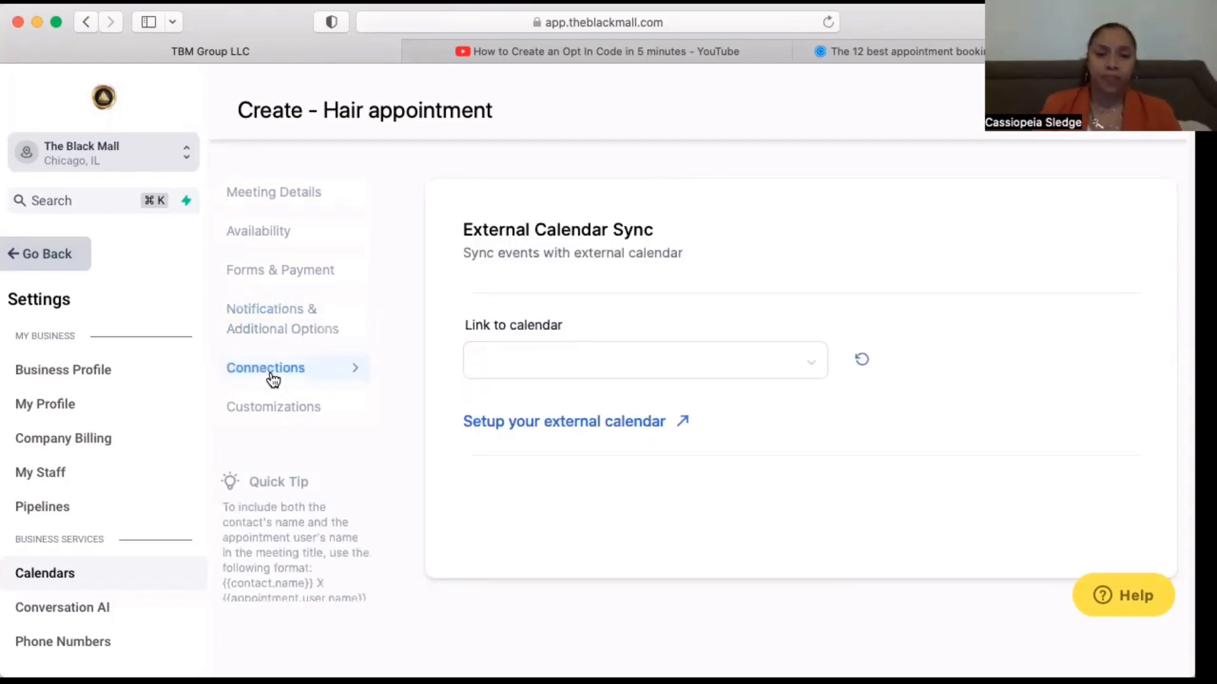
Step: Link Hair appointment to the TBM Meetings calendar with Two Way sync and tick Execute automation
{"action": "left_click", "coordinate": [796, 361]}
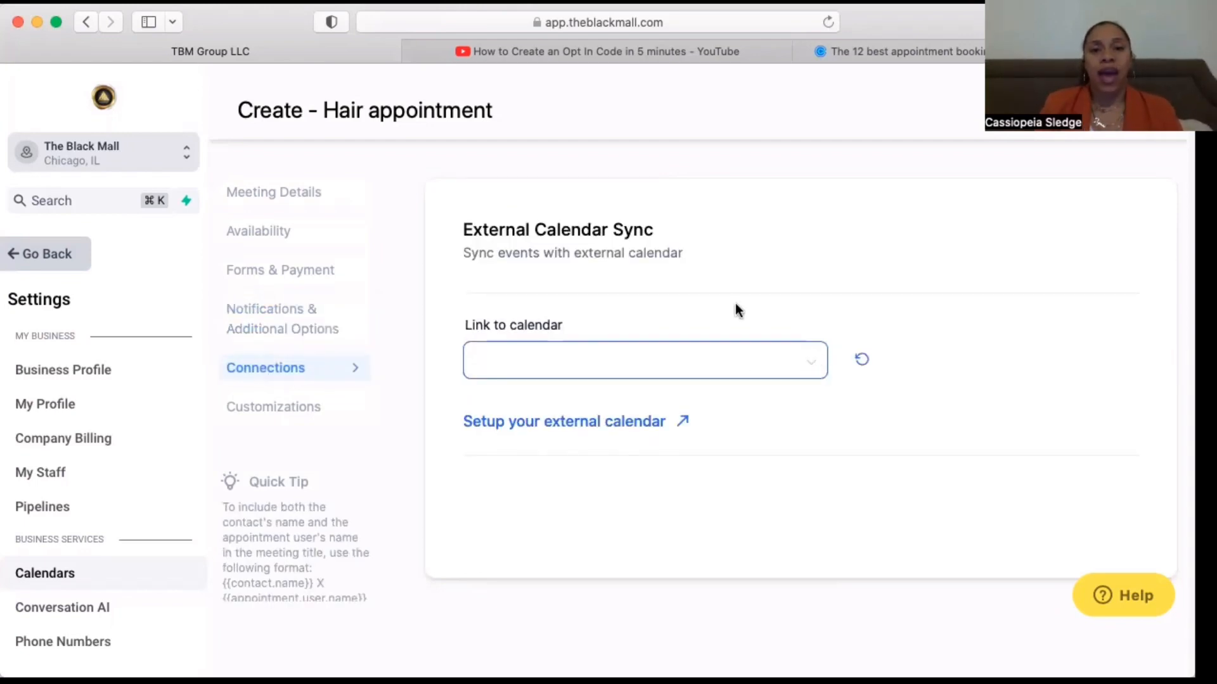
{"action": "left_click", "coordinate": [811, 369]}
{"action": "scroll", "coordinate": [736, 257], "scroll_direction": "down", "scroll_amount": 1}
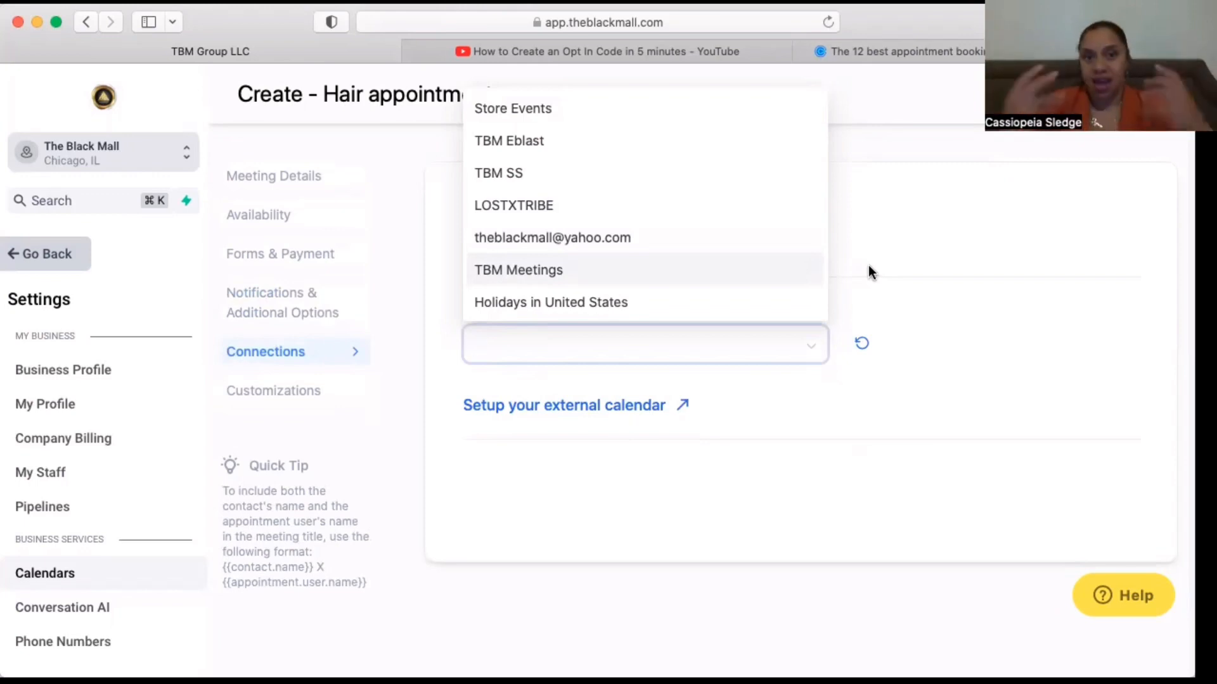
{"action": "scroll", "coordinate": [632, 175], "scroll_direction": "up", "scroll_amount": 2}
{"action": "scroll", "coordinate": [631, 174], "scroll_direction": "down", "scroll_amount": 2}
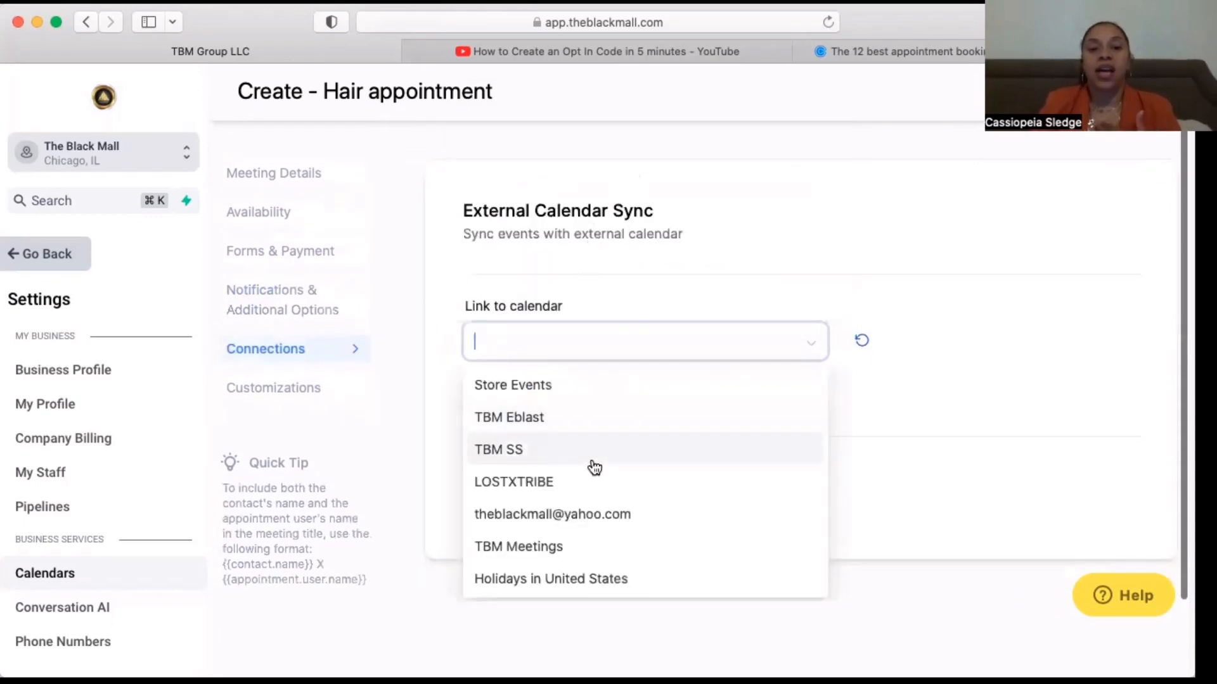
{"action": "left_click", "coordinate": [535, 548]}
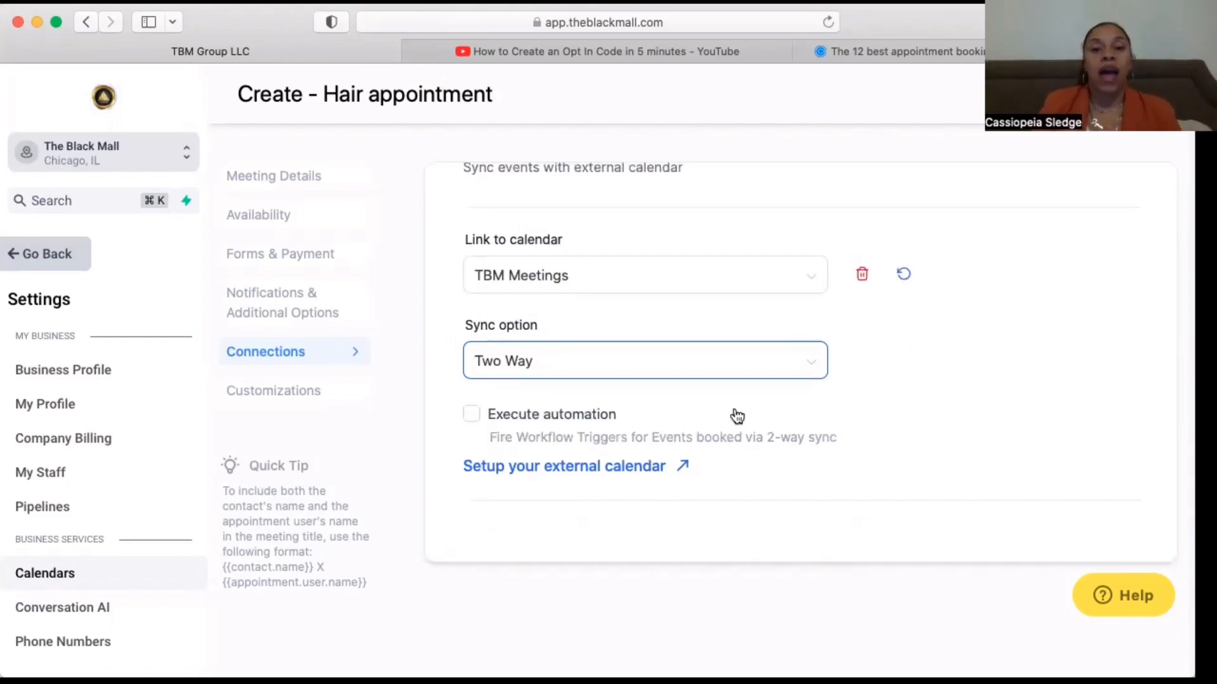
{"action": "left_click", "coordinate": [470, 414]}
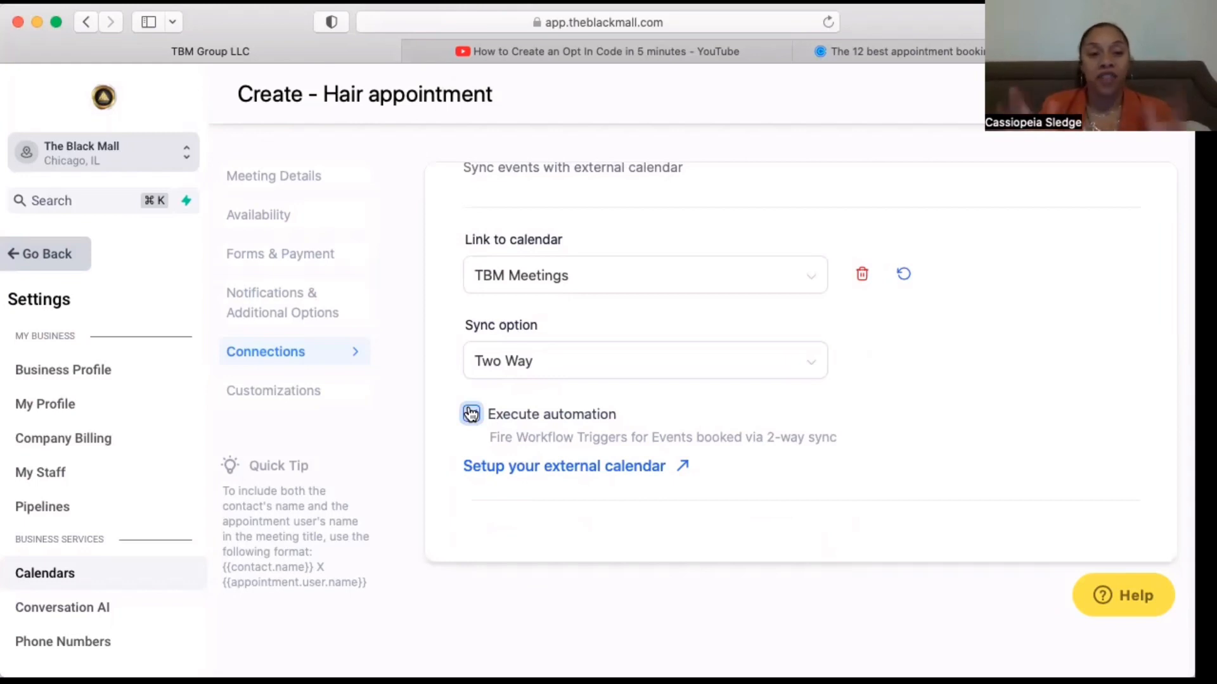
{"action": "left_click", "coordinate": [471, 414]}
Step: In Customizations, keep the Neo widget style rather than Classic
{"action": "left_click", "coordinate": [288, 399]}
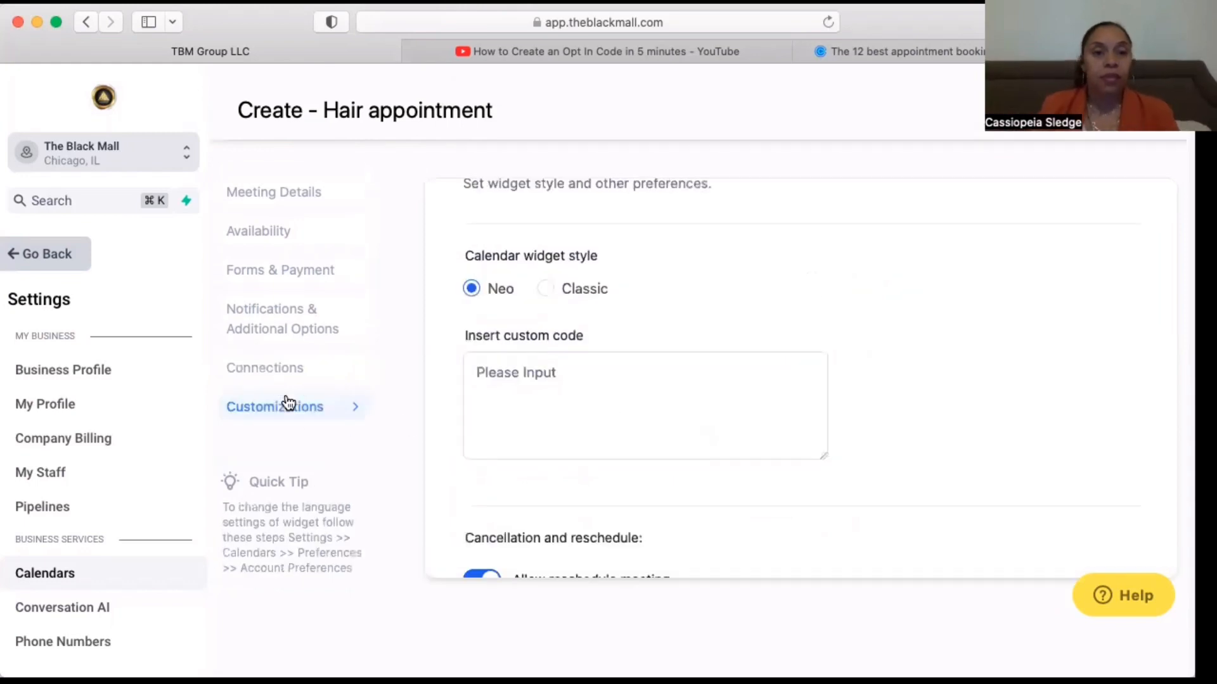
{"action": "scroll", "coordinate": [660, 388], "scroll_direction": "up", "scroll_amount": 2}
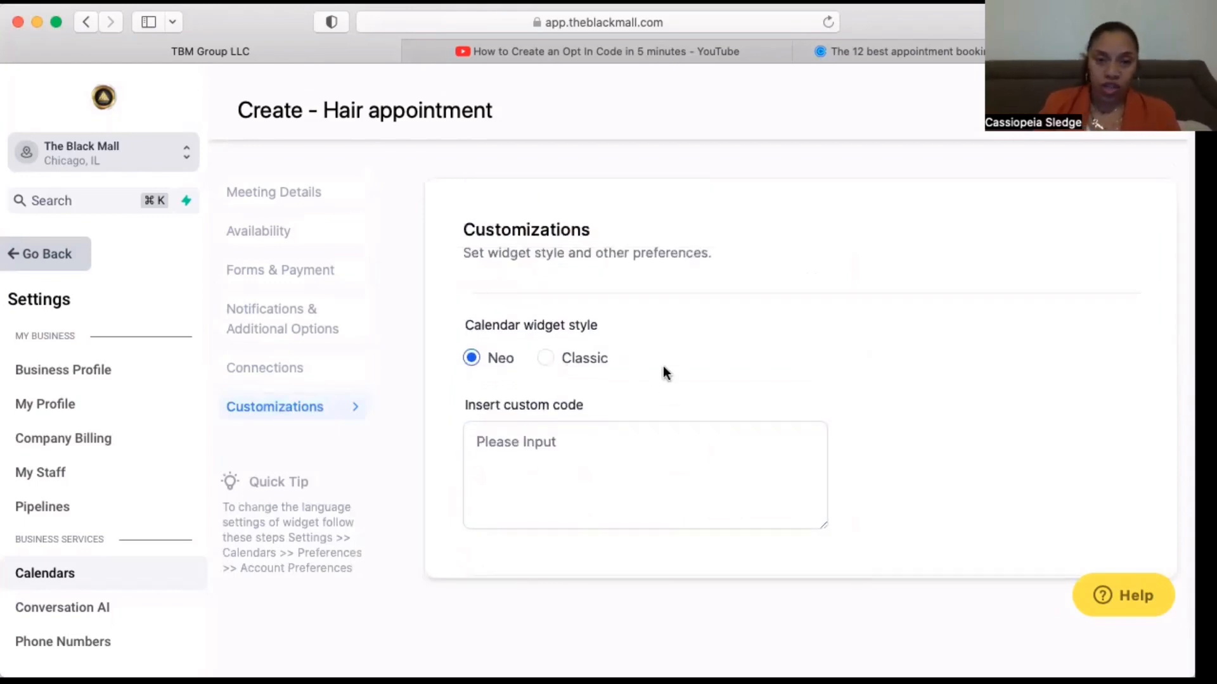
{"action": "scroll", "coordinate": [681, 368], "scroll_direction": "down", "scroll_amount": 5}
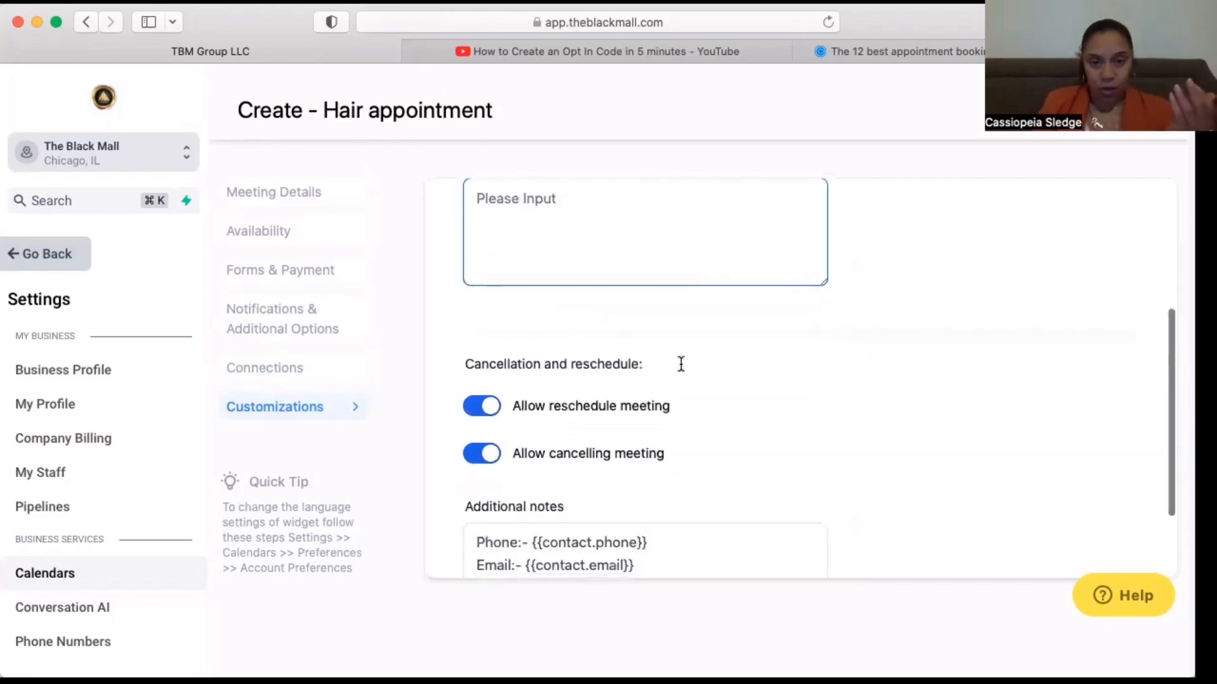
{"action": "scroll", "coordinate": [680, 371], "scroll_direction": "up", "scroll_amount": 4}
{"action": "left_click", "coordinate": [555, 399]}
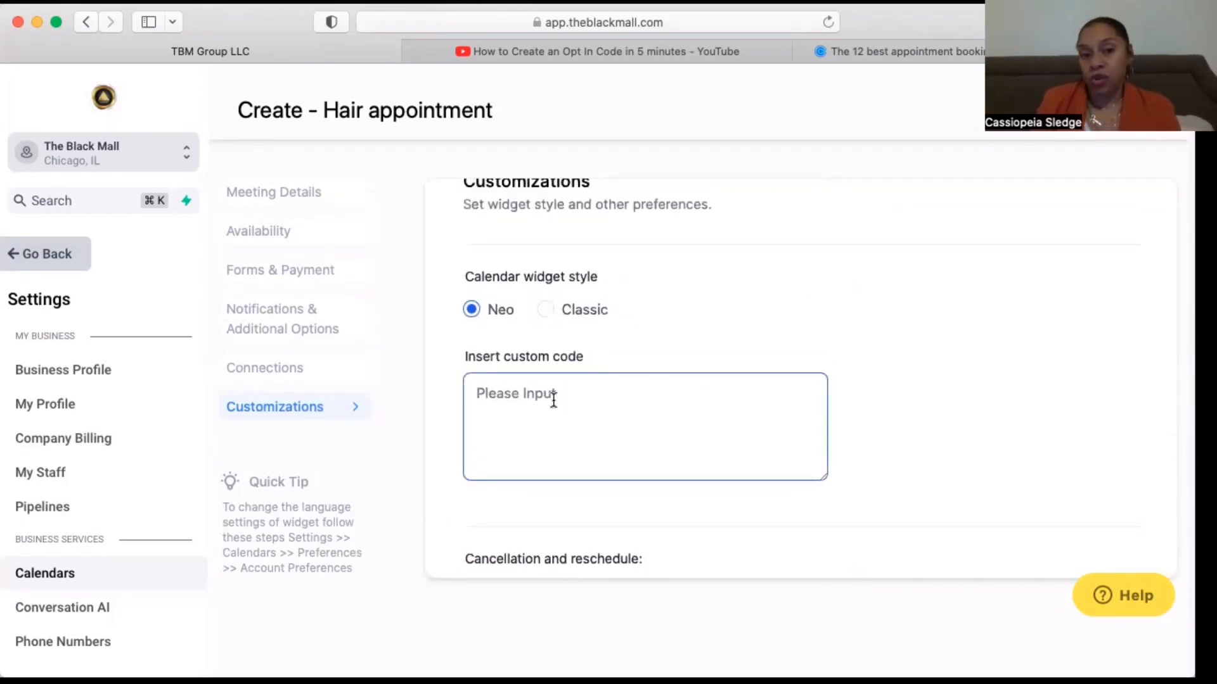
{"action": "left_click", "coordinate": [549, 309]}
{"action": "left_click", "coordinate": [479, 313]}
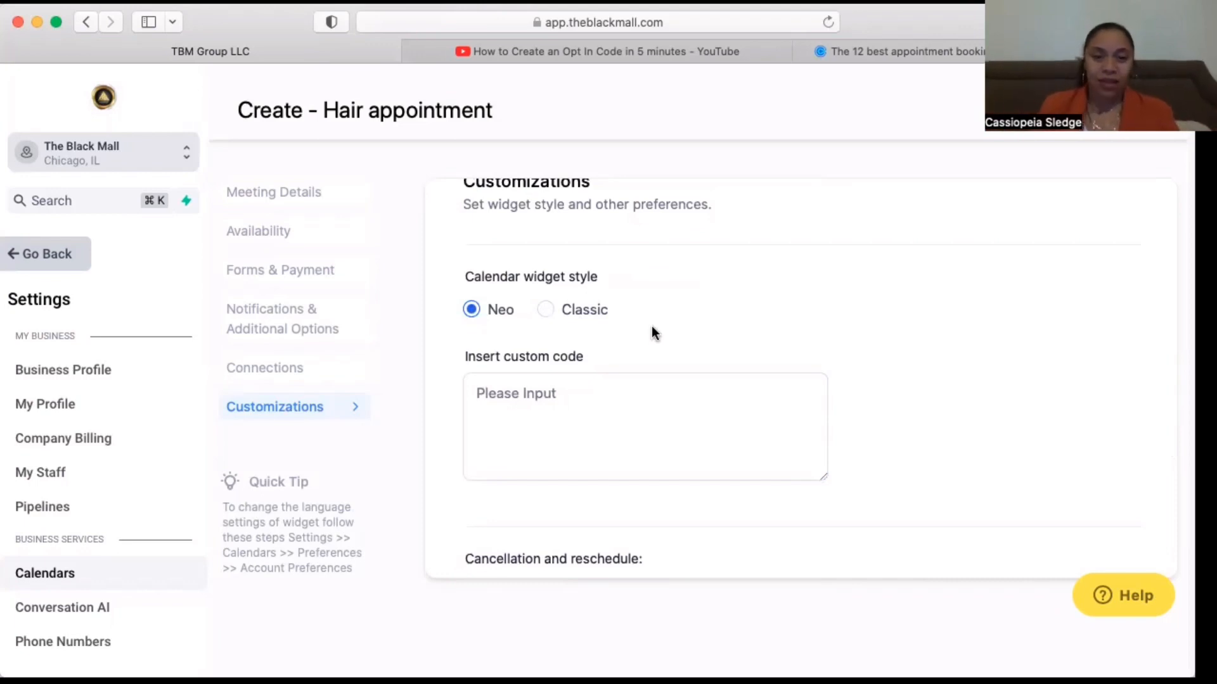
Step: Leave the default reschedule, cancellation and additional-notes settings, then finish the calendar
{"action": "scroll", "coordinate": [651, 326], "scroll_direction": "down", "scroll_amount": 5}
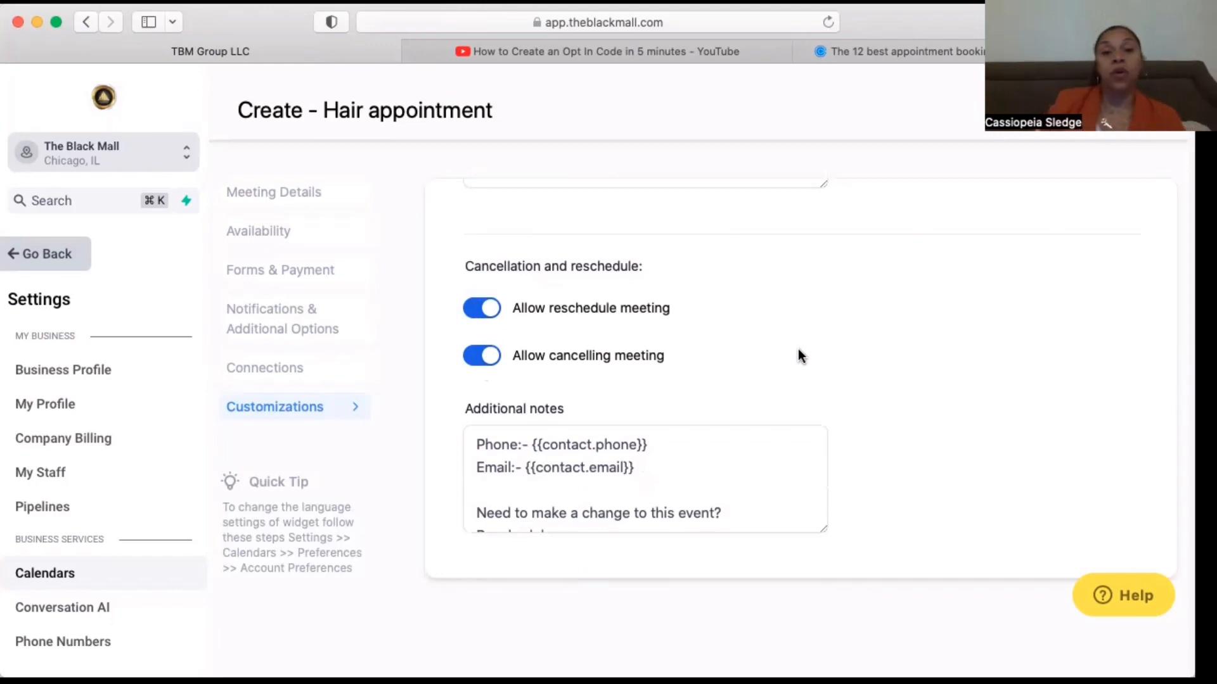
{"action": "scroll", "coordinate": [798, 352], "scroll_direction": "down", "scroll_amount": 1}
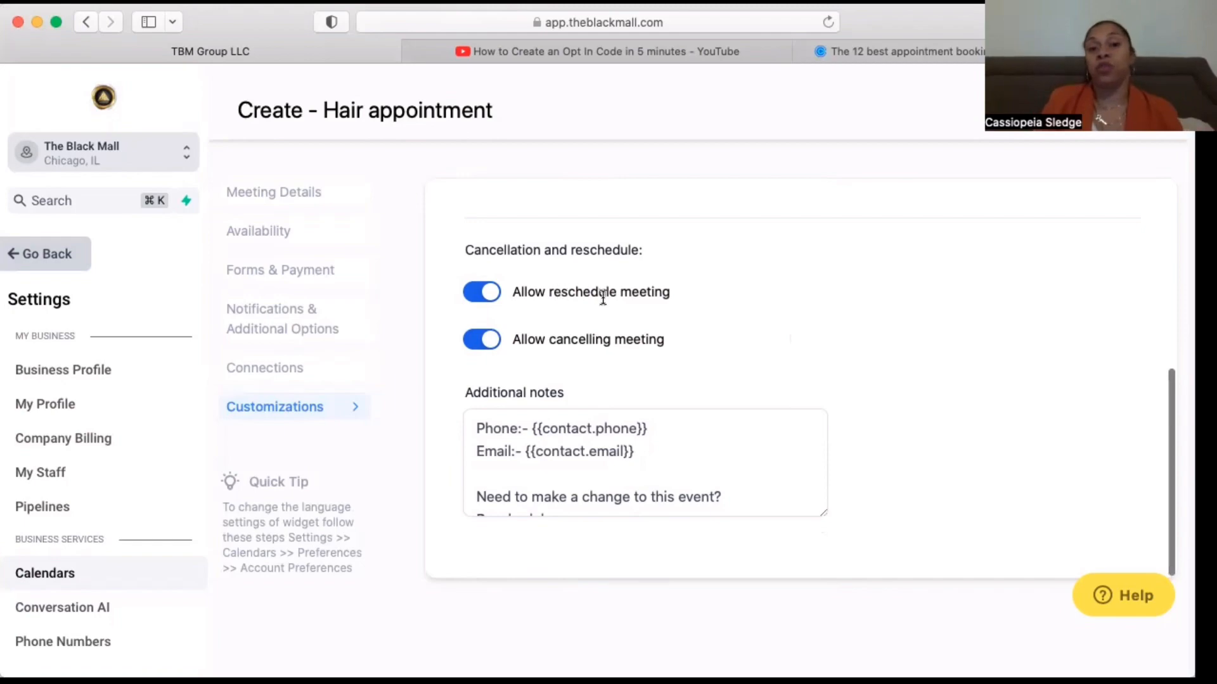
{"action": "left_click", "coordinate": [712, 439]}
{"action": "scroll", "coordinate": [714, 440], "scroll_direction": "down", "scroll_amount": 2}
{"action": "scroll", "coordinate": [714, 442], "scroll_direction": "down", "scroll_amount": 3}
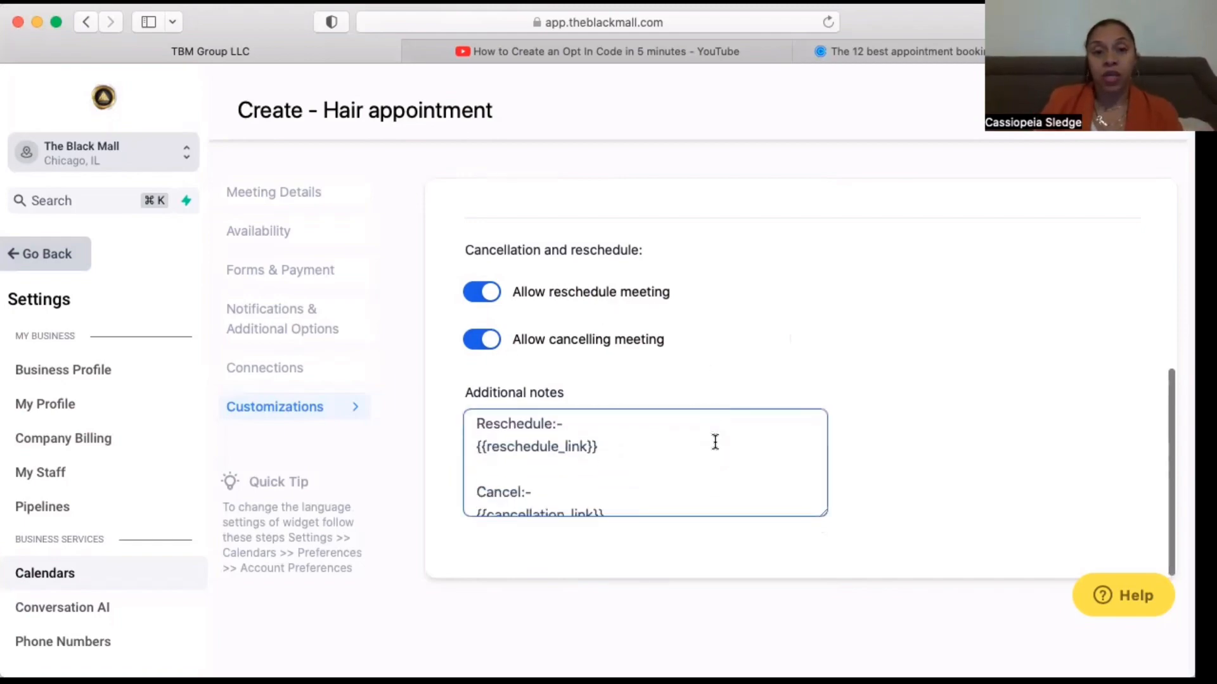
{"action": "scroll", "coordinate": [715, 442], "scroll_direction": "up", "scroll_amount": 3}
{"action": "scroll", "coordinate": [714, 442], "scroll_direction": "down", "scroll_amount": 1}
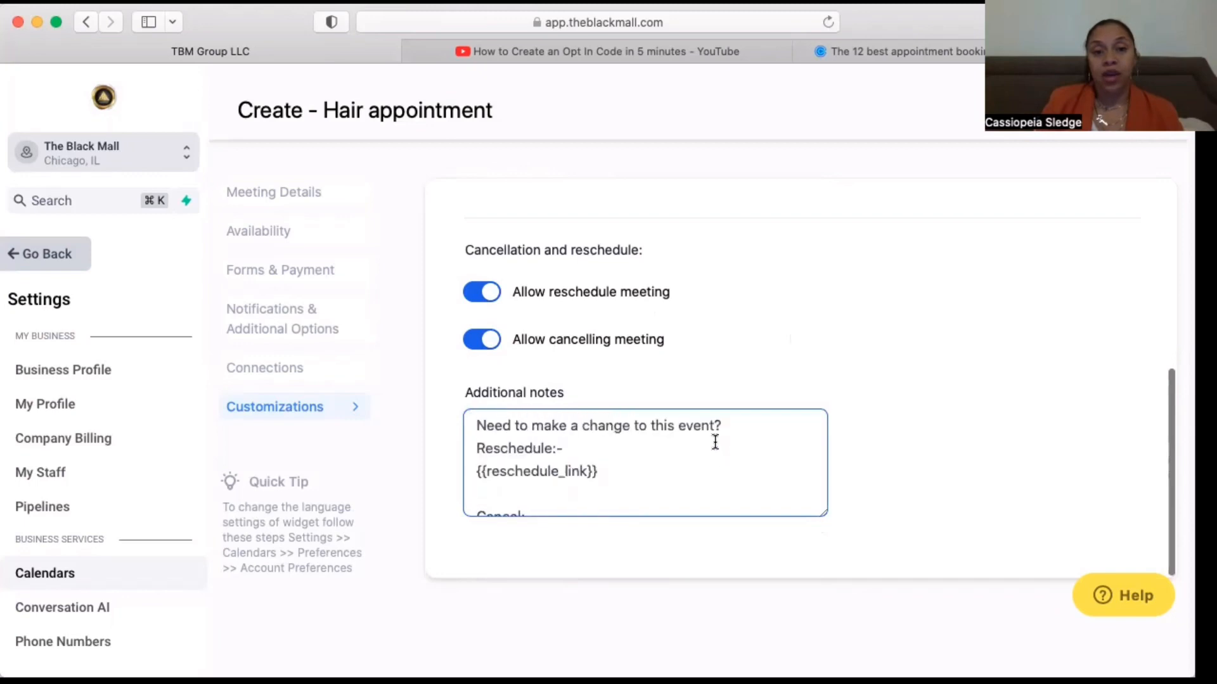
{"action": "scroll", "coordinate": [715, 442], "scroll_direction": "up", "scroll_amount": 3}
{"action": "scroll", "coordinate": [714, 441], "scroll_direction": "down", "scroll_amount": 4}
{"action": "scroll", "coordinate": [715, 442], "scroll_direction": "down", "scroll_amount": 1}
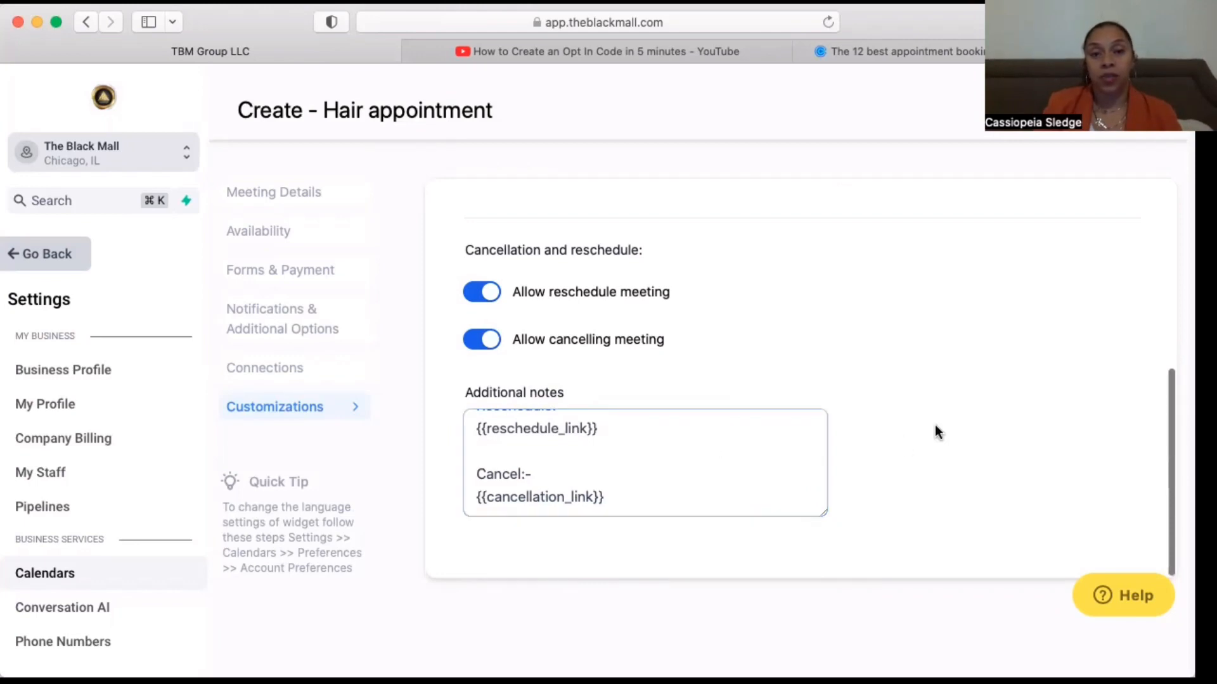
{"action": "scroll", "coordinate": [935, 430], "scroll_direction": "up", "scroll_amount": 5}
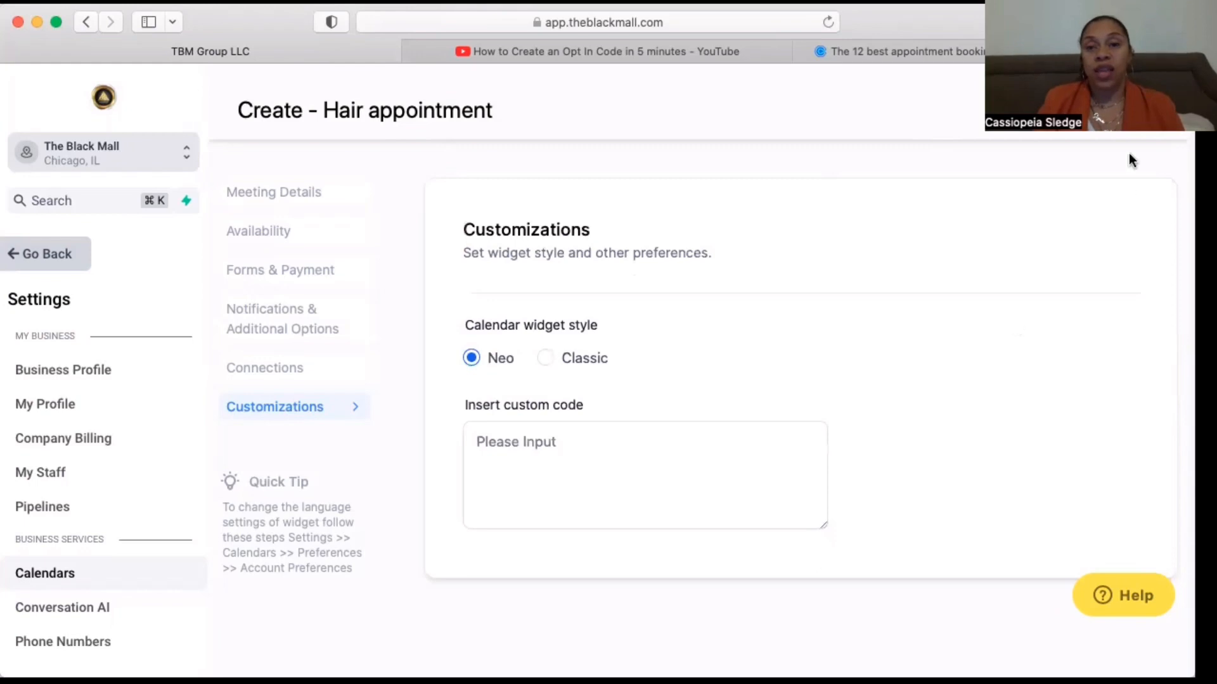
{"action": "left_click", "coordinate": [1103, 111]}
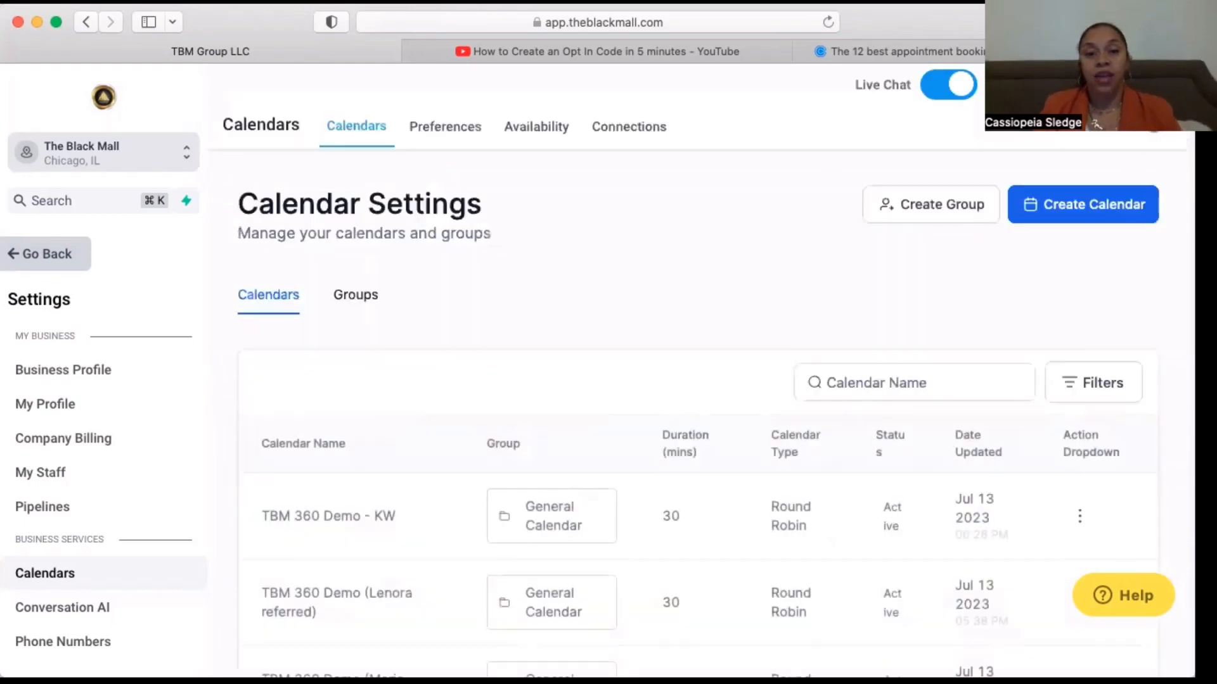